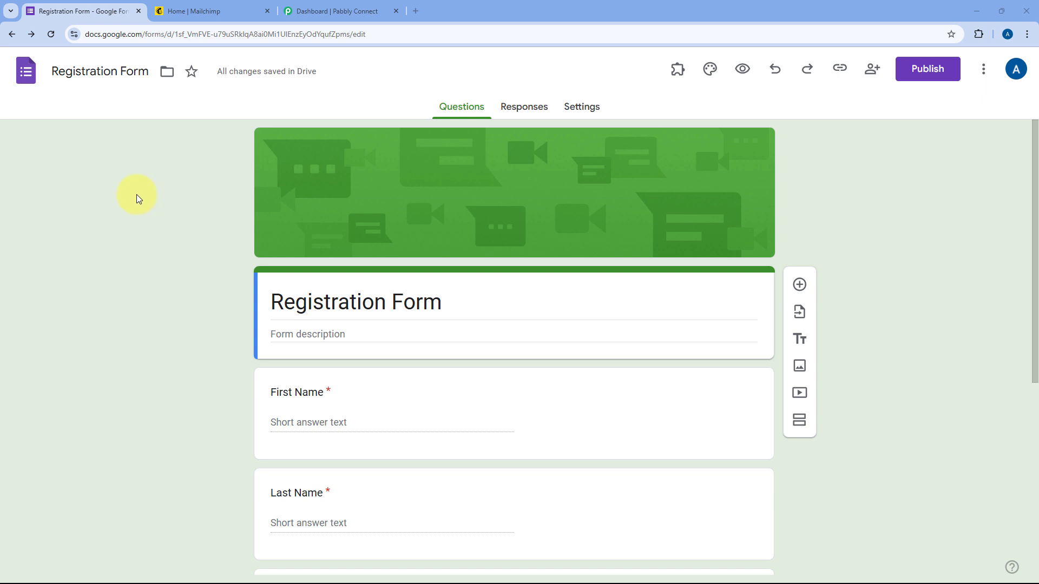
Review the Registration Form questions and Mailchimp home, then bring up the Pabbly Connect dashboard
{"action": "scroll", "coordinate": [141, 202], "scroll_direction": "down", "scroll_amount": 5}
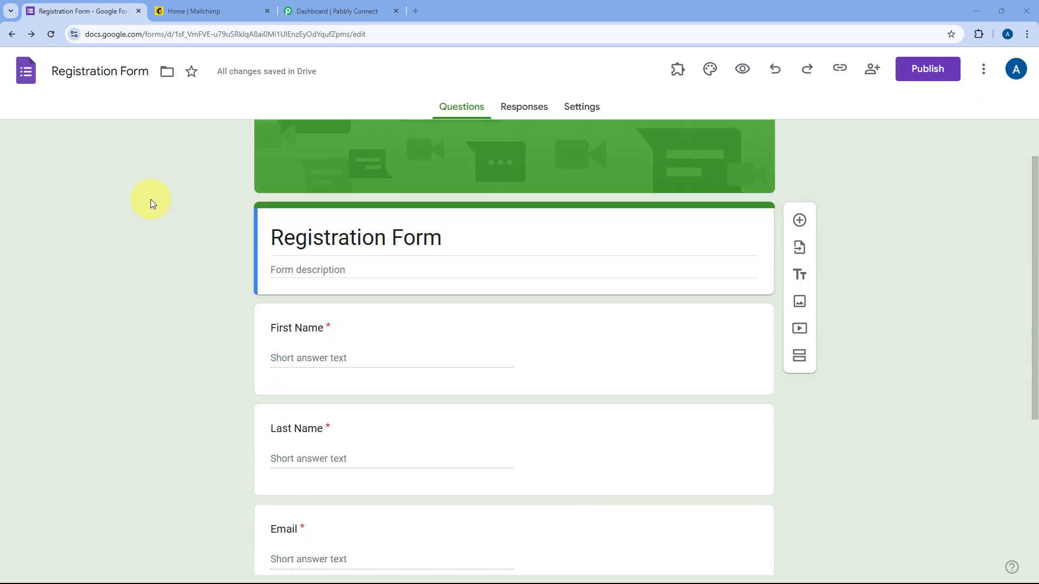
{"action": "scroll", "coordinate": [212, 249], "scroll_direction": "down", "scroll_amount": 1}
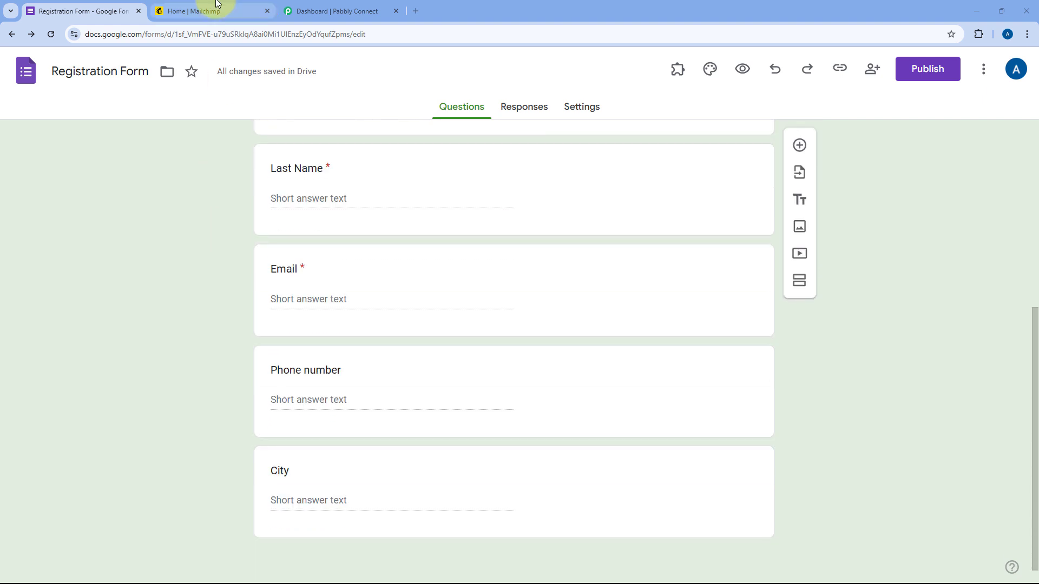
{"action": "left_click", "coordinate": [196, 11]}
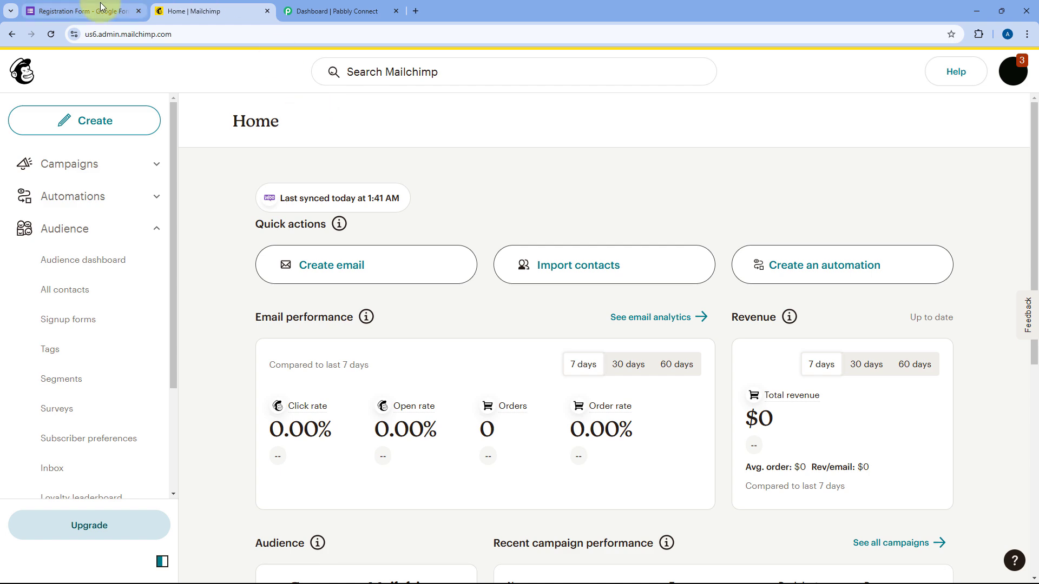
{"action": "left_click", "coordinate": [84, 11]}
{"action": "scroll", "coordinate": [217, 184], "scroll_direction": "up", "scroll_amount": 5}
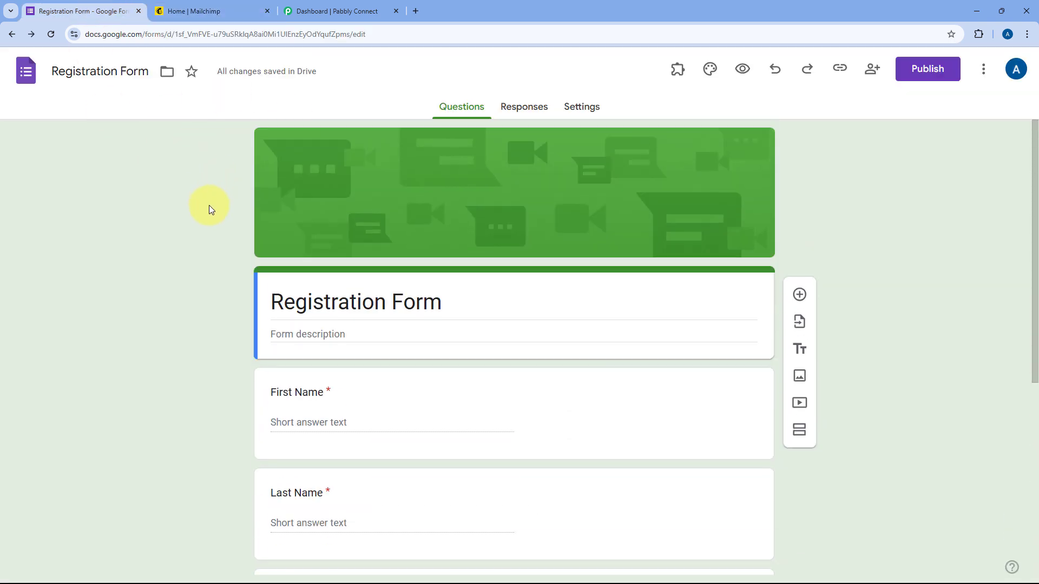
{"action": "left_click", "coordinate": [190, 11]}
{"action": "left_click", "coordinate": [330, 11]}
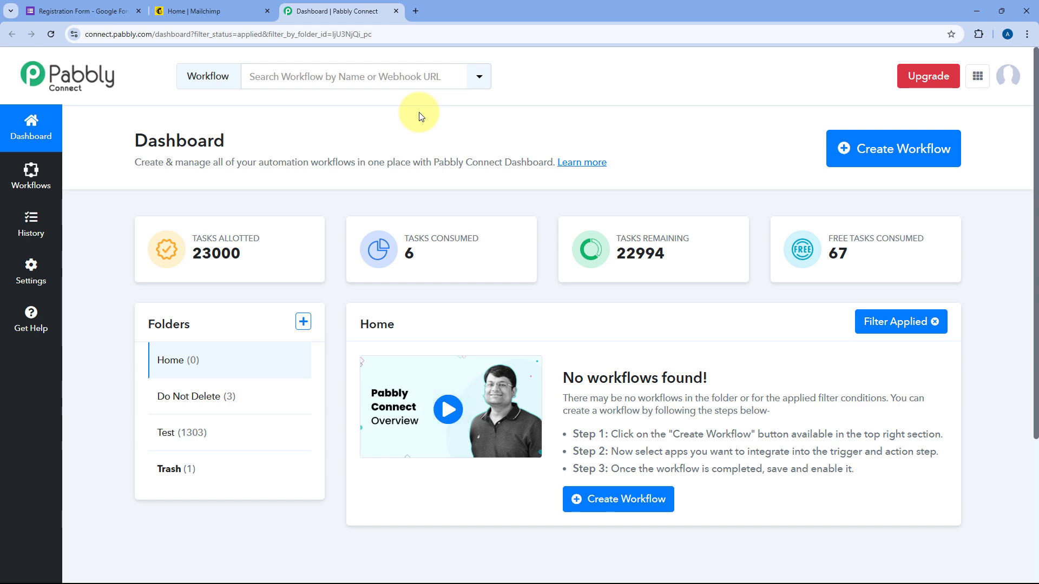
Create a workflow named 'Google Forms to Mailchimp' in the Home folder
{"action": "left_click", "coordinate": [863, 147]}
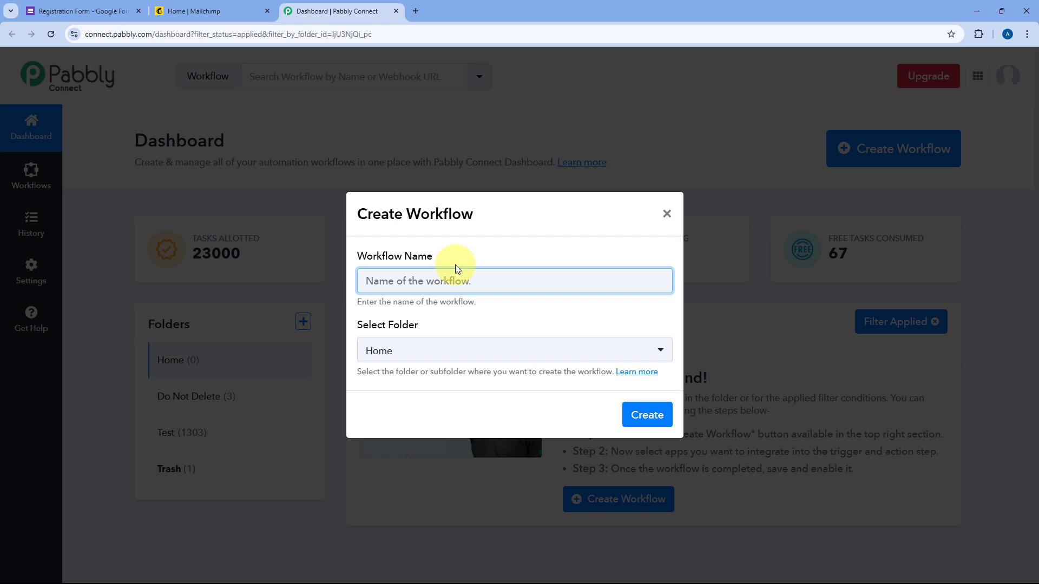
{"action": "type", "text": "Google Forms t"}
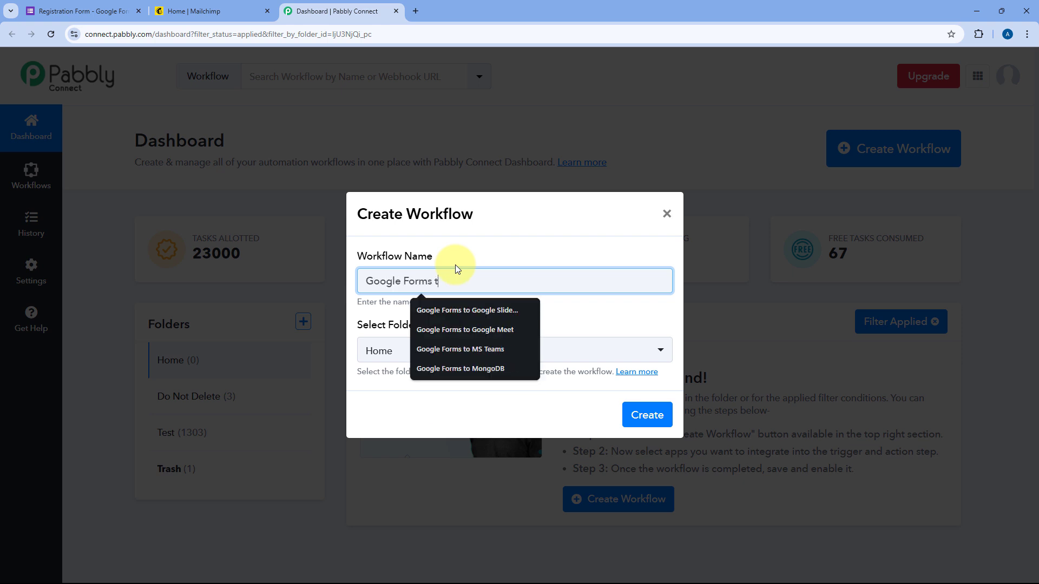
{"action": "type", "text": "o MAil"}
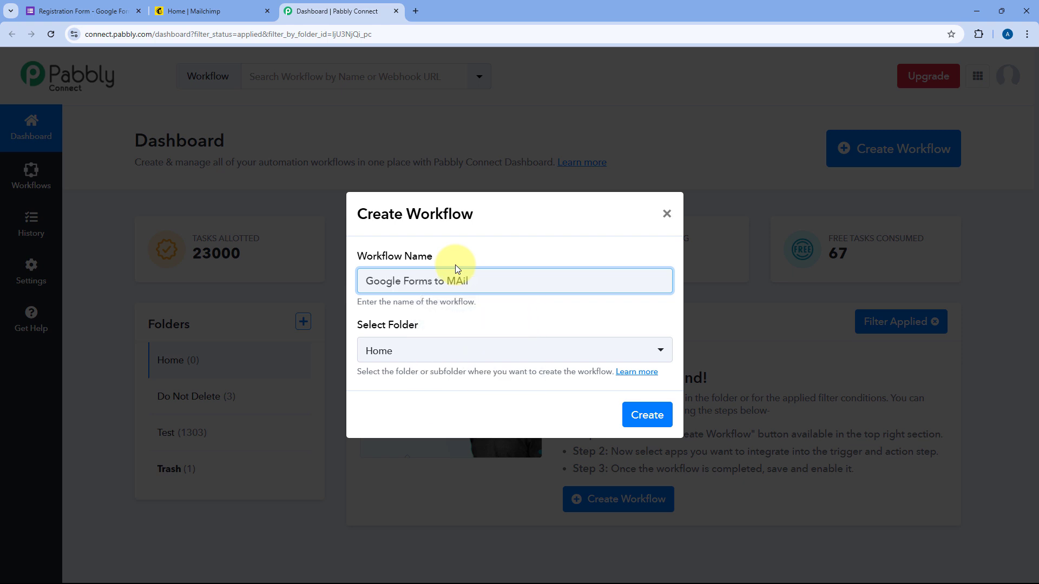
{"action": "key", "text": "BackSpace"}
{"action": "key", "text": "BackSpace"}
{"action": "key", "text": "BackSpace"}
{"action": "type", "text": "ao"}
{"action": "type", "text": "lch"}
{"action": "type", "text": "imp"}
{"action": "left_click", "coordinate": [494, 351]}
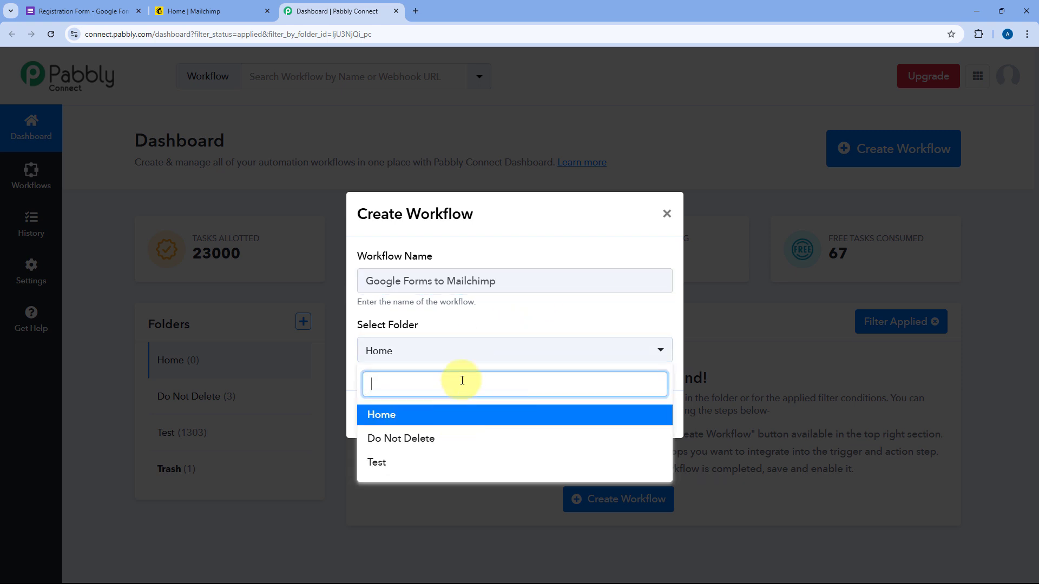
{"action": "left_click", "coordinate": [469, 413]}
{"action": "left_click", "coordinate": [649, 417]}
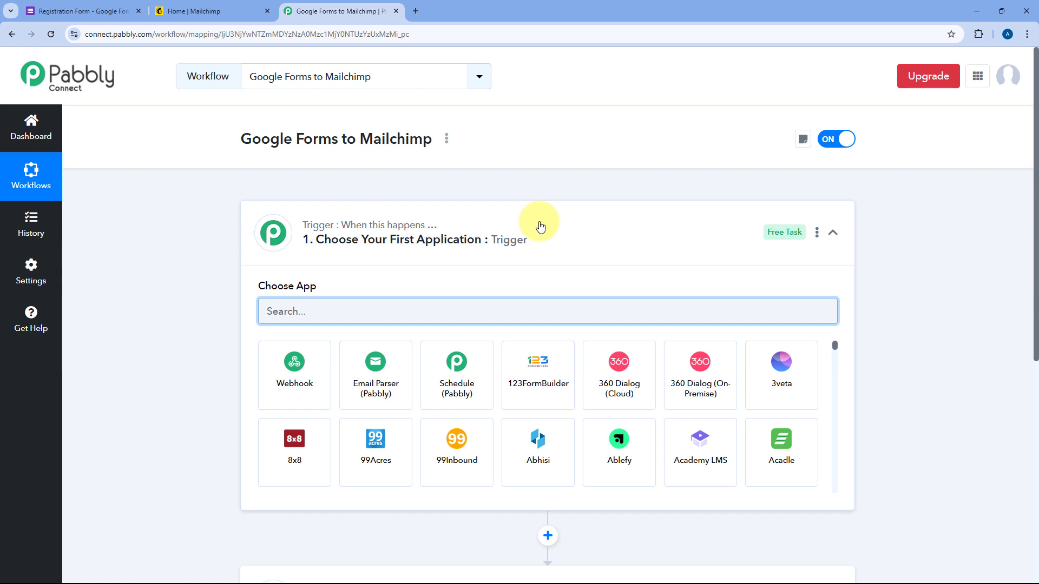
{"action": "left_click", "coordinate": [540, 227]}
{"action": "scroll", "coordinate": [200, 255], "scroll_direction": "down", "scroll_amount": 2}
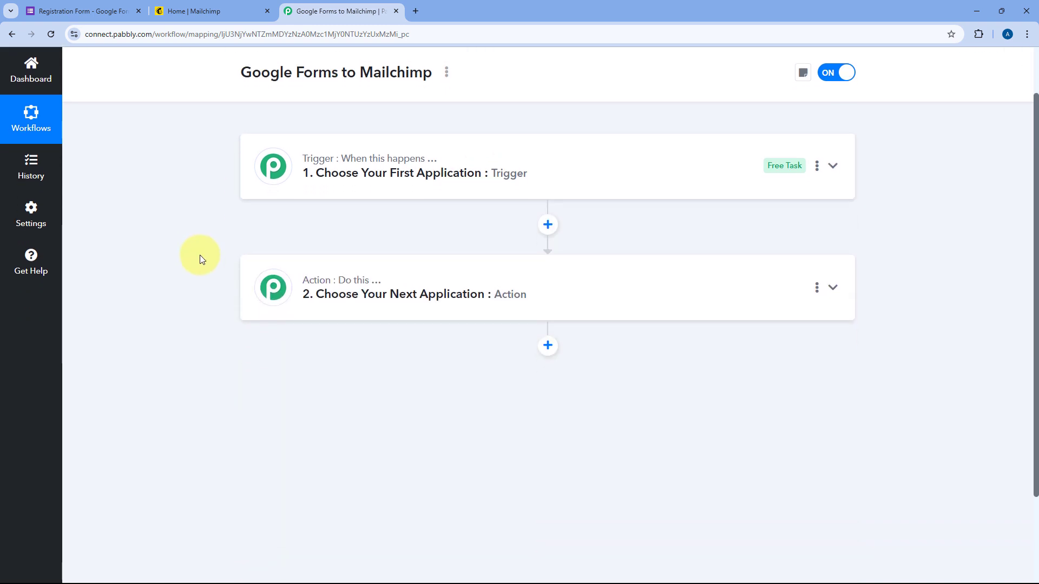
{"action": "scroll", "coordinate": [200, 255], "scroll_direction": "up", "scroll_amount": 1}
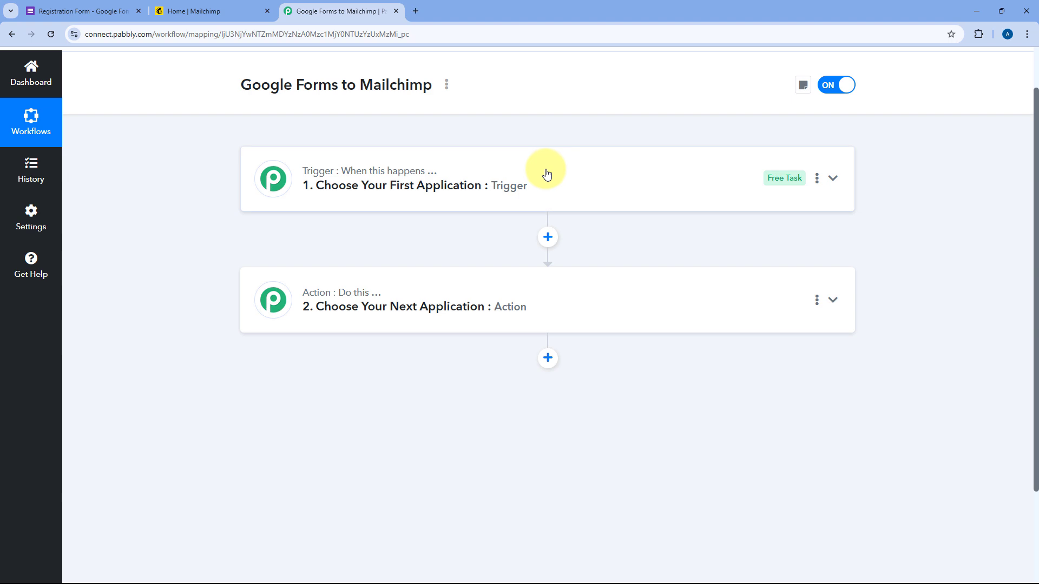
{"action": "left_click", "coordinate": [337, 196]}
{"action": "scroll", "coordinate": [190, 264], "scroll_direction": "up", "scroll_amount": 1}
{"action": "scroll", "coordinate": [190, 266], "scroll_direction": "down", "scroll_amount": 2}
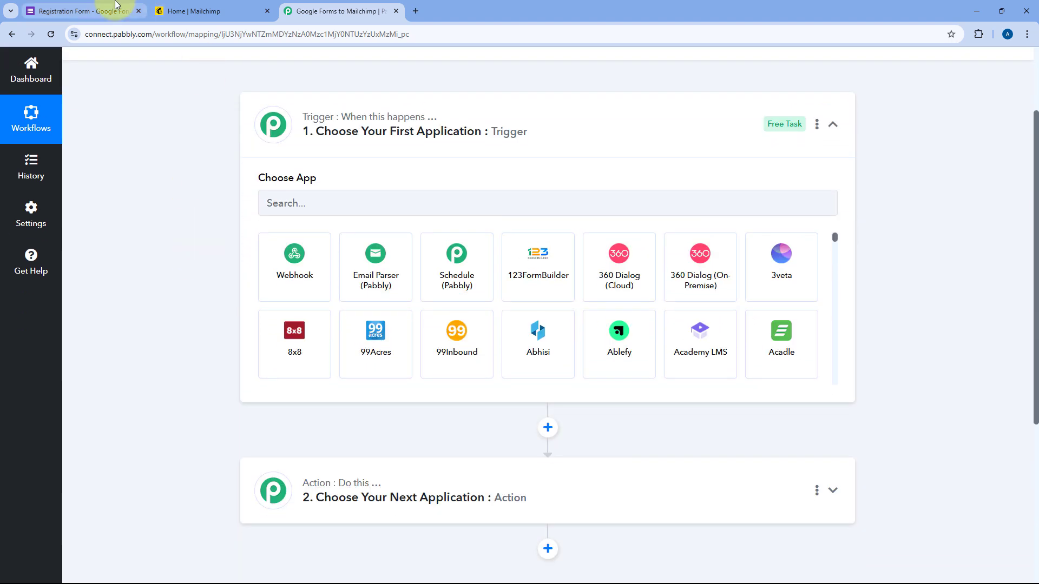
{"action": "left_click", "coordinate": [87, 11]}
{"action": "left_click", "coordinate": [327, 11]}
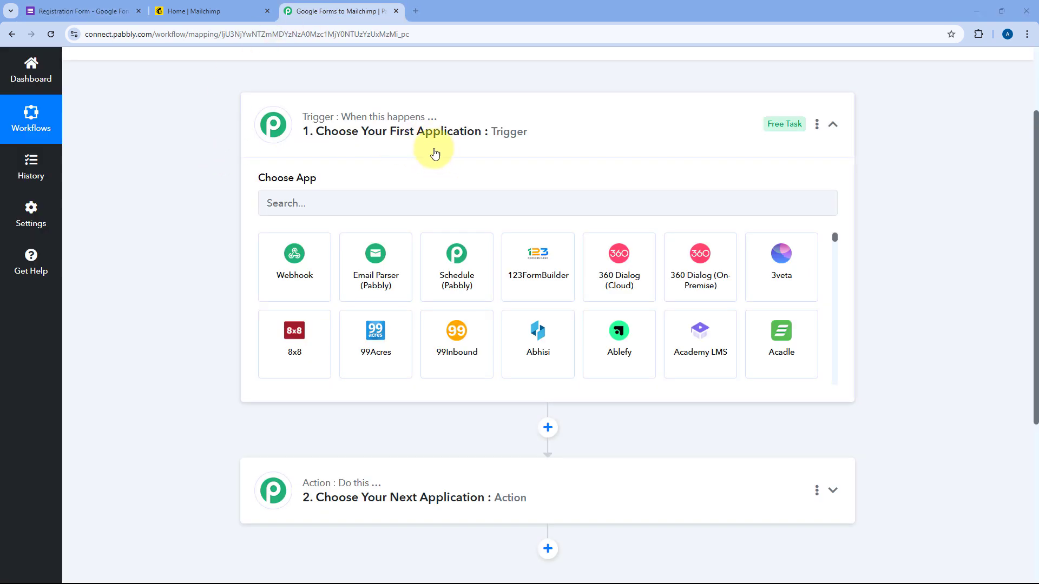
{"action": "left_click", "coordinate": [119, 11]}
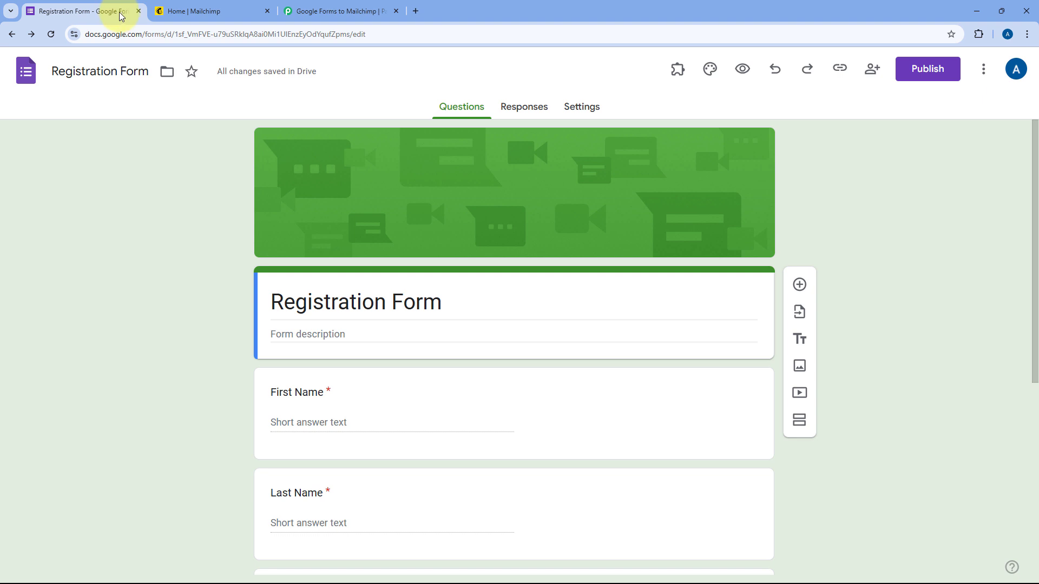
{"action": "left_click", "coordinate": [295, 11]}
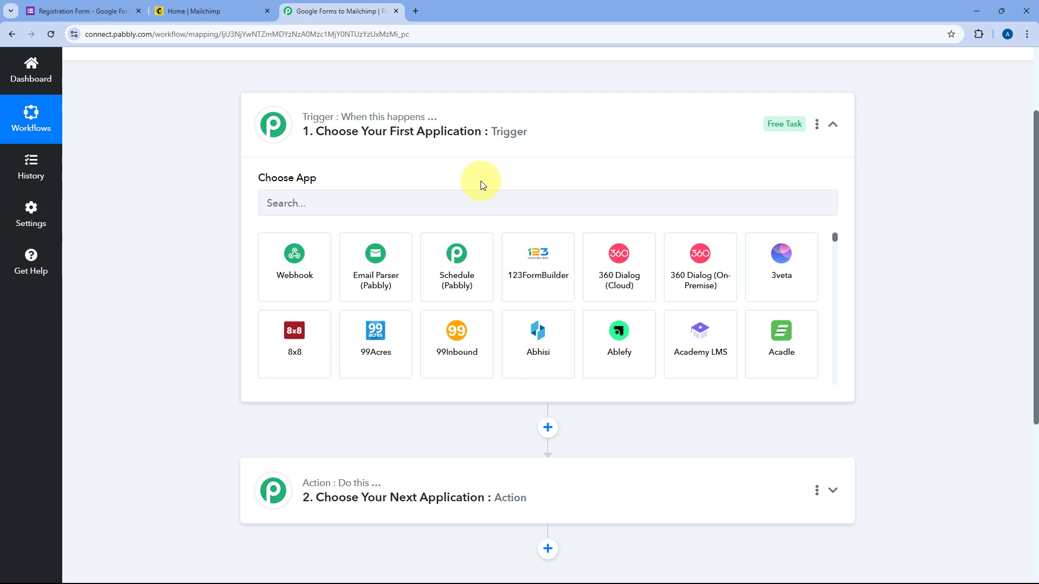
{"action": "scroll", "coordinate": [480, 181], "scroll_direction": "down", "scroll_amount": 3}
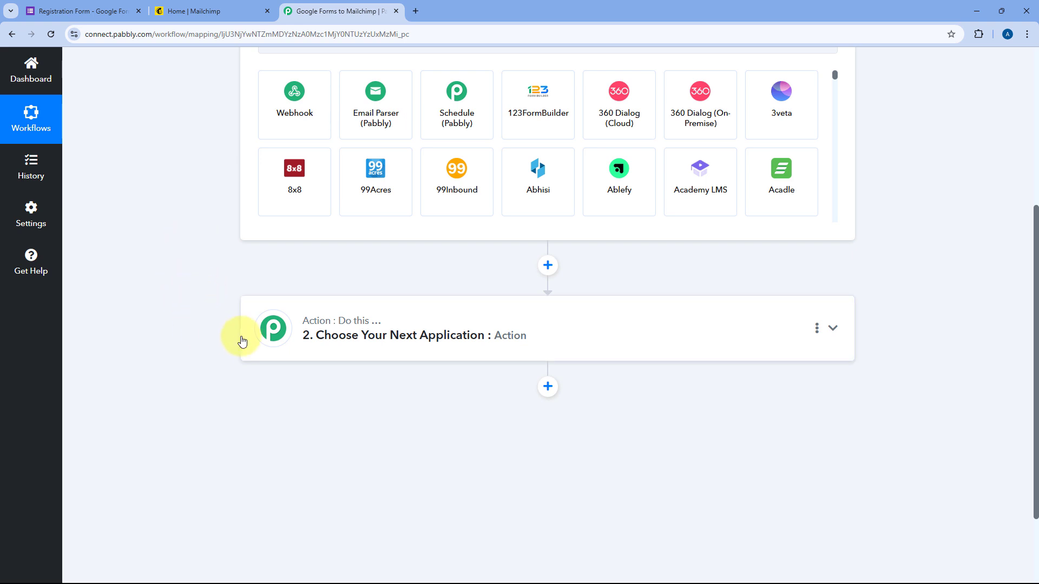
{"action": "left_click", "coordinate": [227, 9]}
{"action": "left_click", "coordinate": [352, 4]}
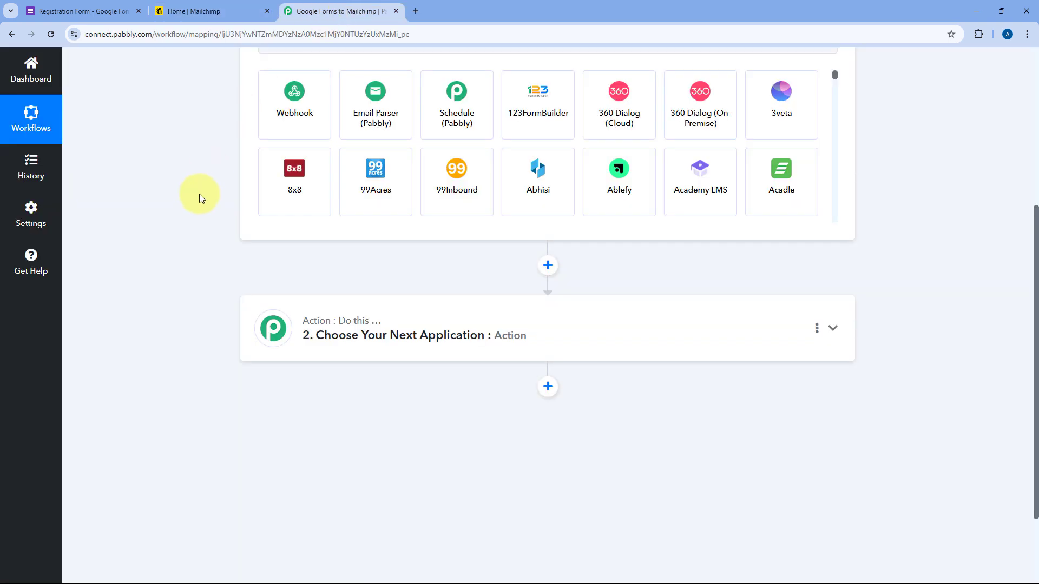
{"action": "scroll", "coordinate": [199, 193], "scroll_direction": "up", "scroll_amount": 1}
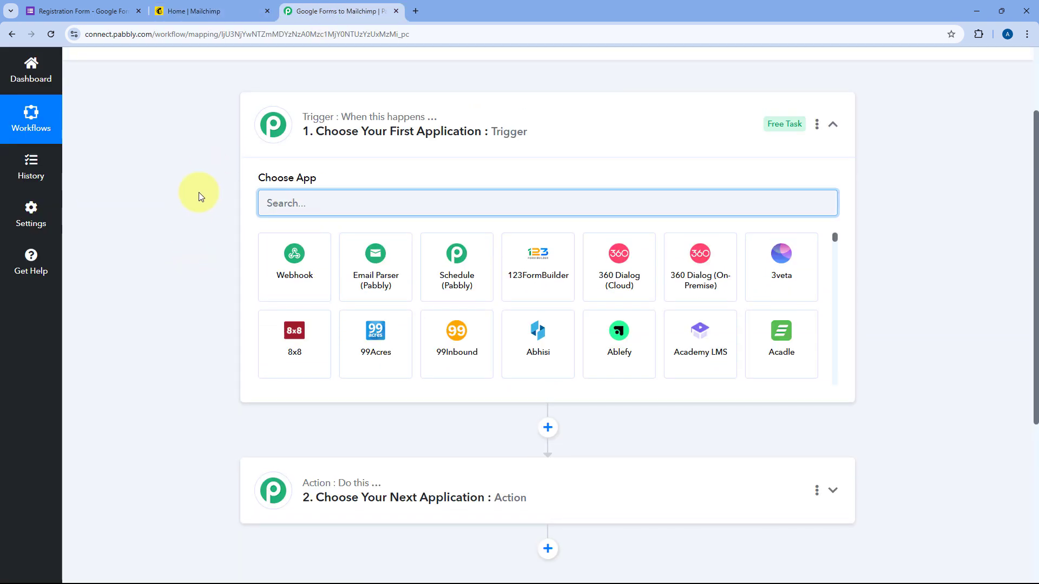
Set the trigger to Google Forms with the New Response Received event
{"action": "type", "text": "Google Forms"}
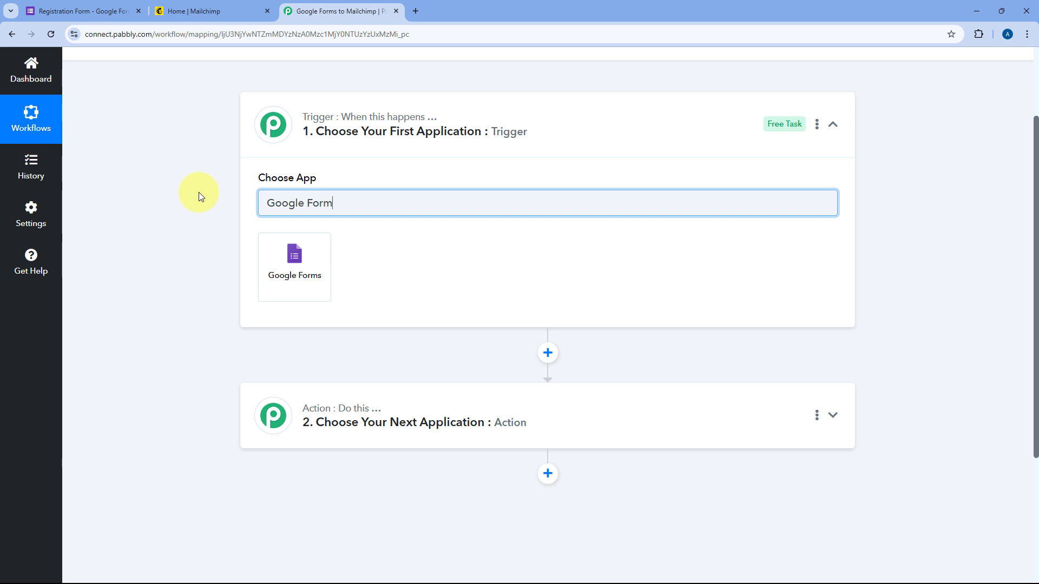
{"action": "left_click", "coordinate": [313, 252]}
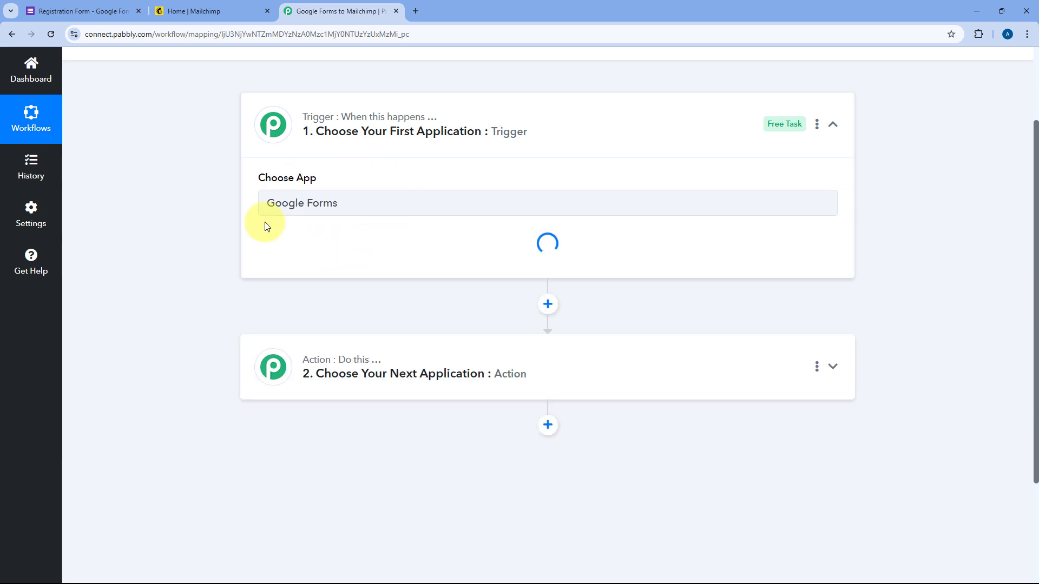
{"action": "left_click", "coordinate": [361, 264]}
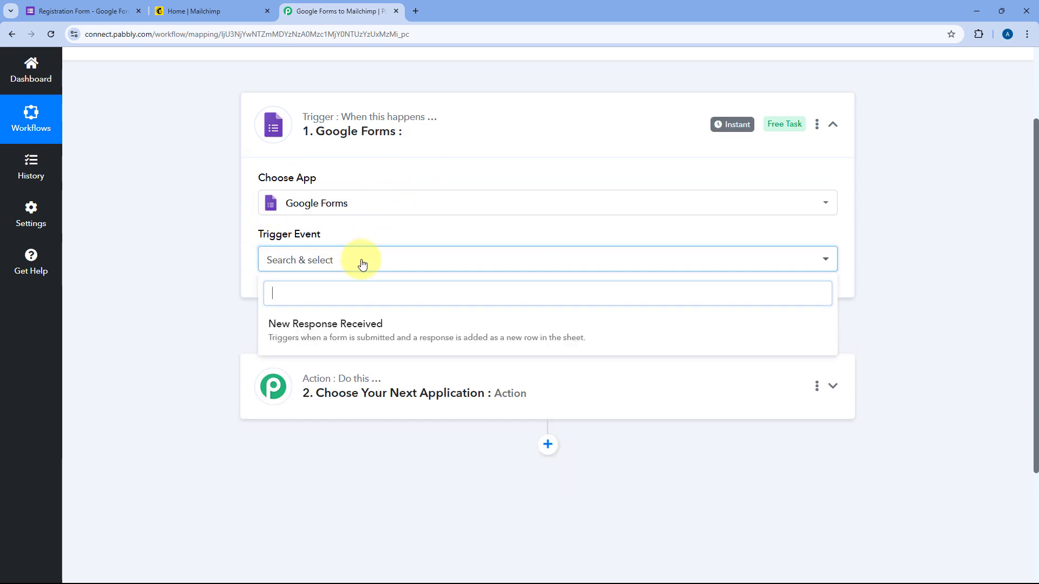
{"action": "left_click", "coordinate": [319, 328]}
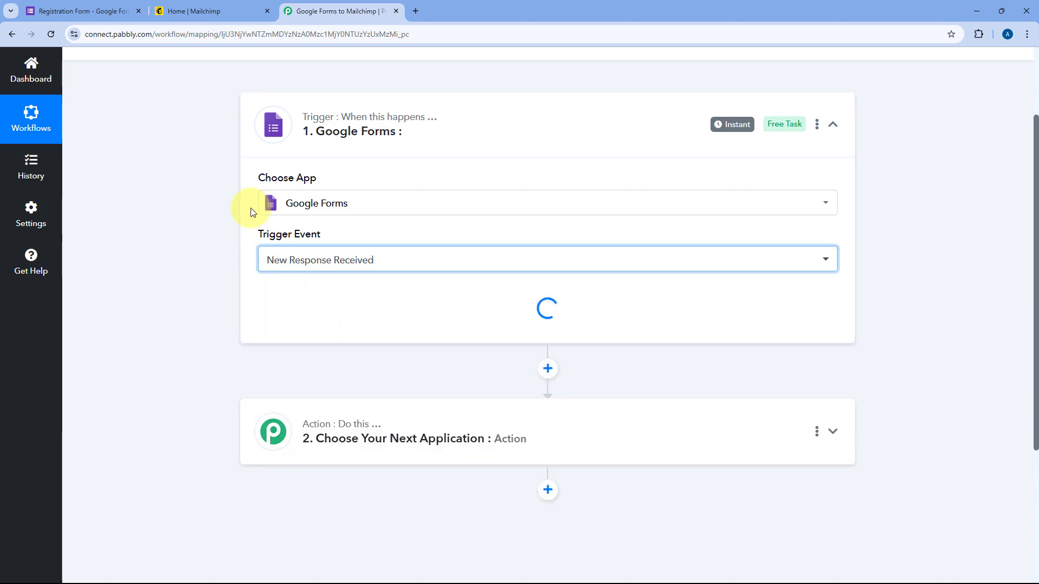
{"action": "scroll", "coordinate": [356, 231], "scroll_direction": "down", "scroll_amount": 2}
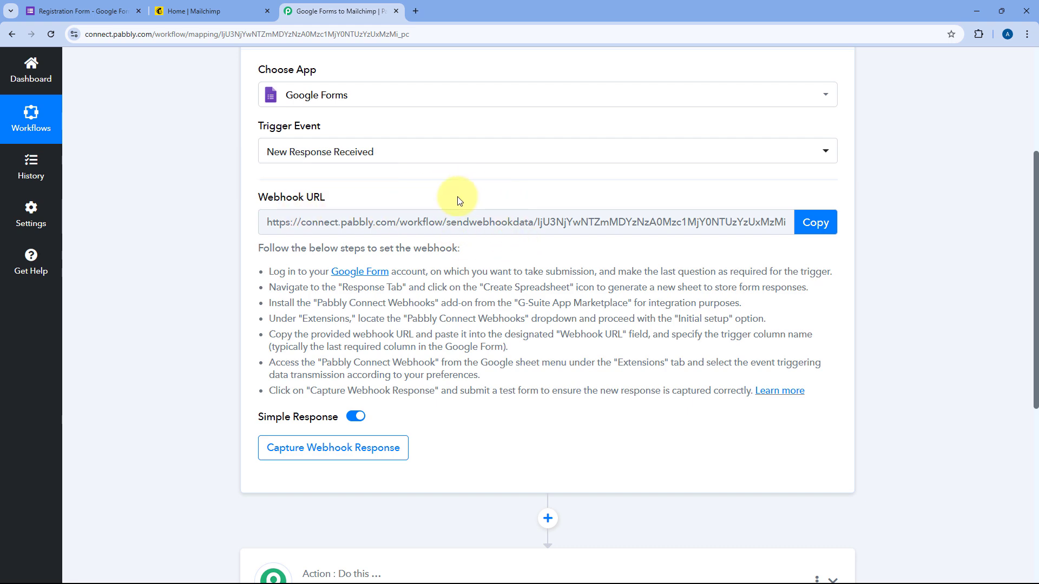
Copy the trigger's webhook URL and return to the Registration Form
{"action": "left_click", "coordinate": [87, 11]}
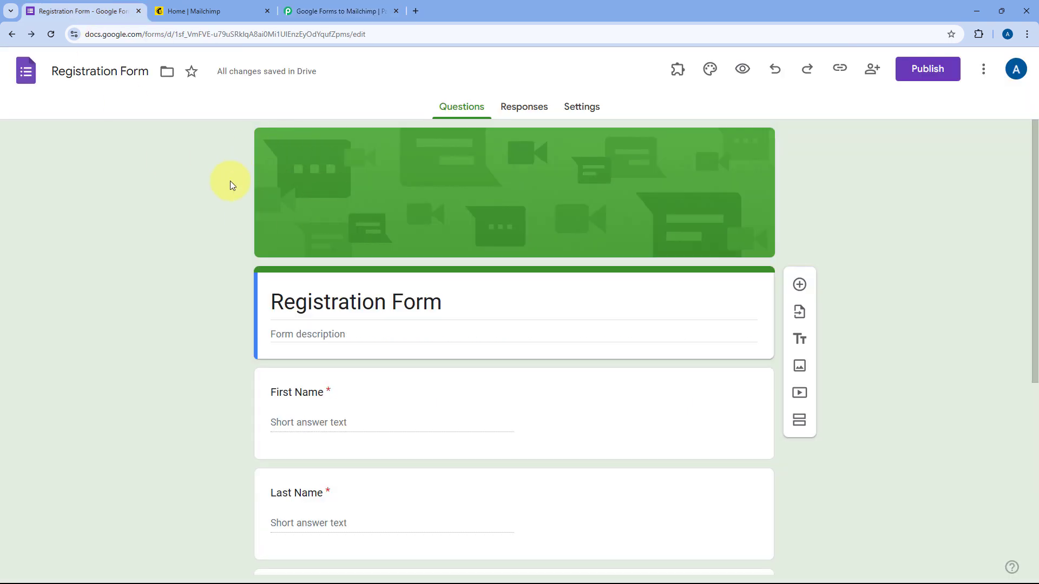
{"action": "left_click", "coordinate": [301, 2]}
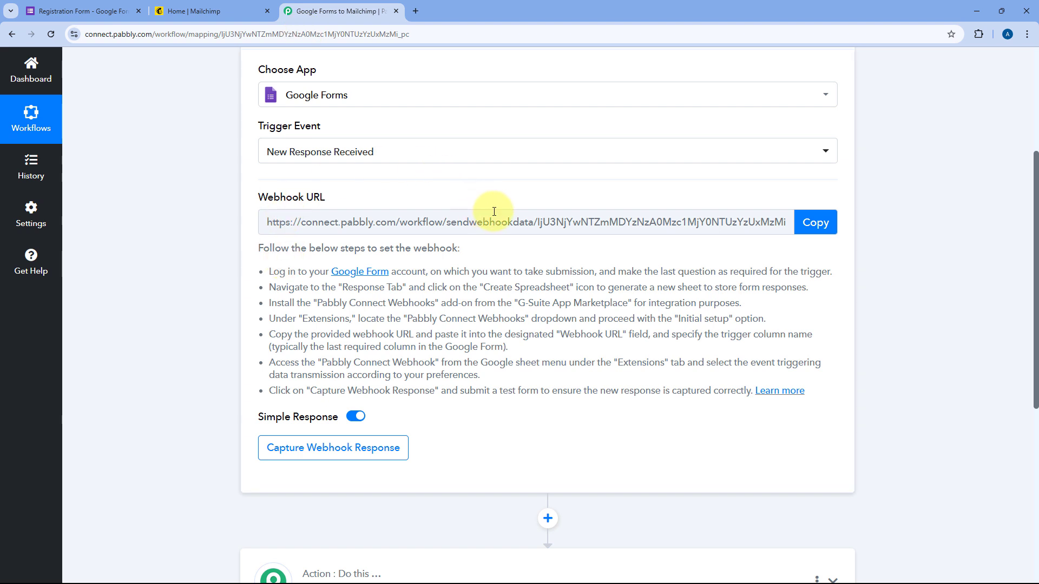
{"action": "left_click", "coordinate": [811, 221]}
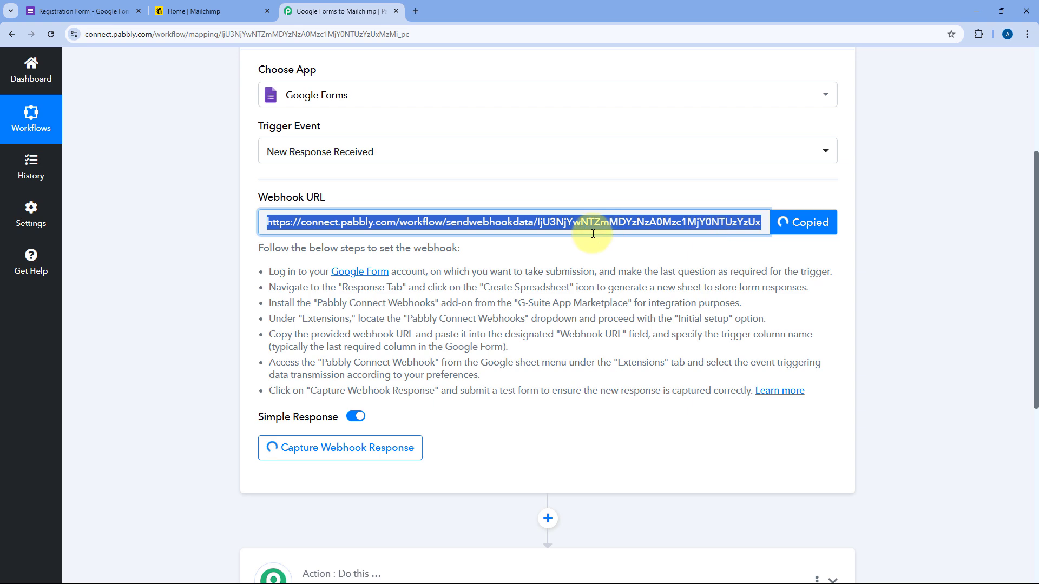
{"action": "left_click_drag", "start_coordinate": [244, 253], "coordinate": [836, 361]}
{"action": "left_click", "coordinate": [832, 331]}
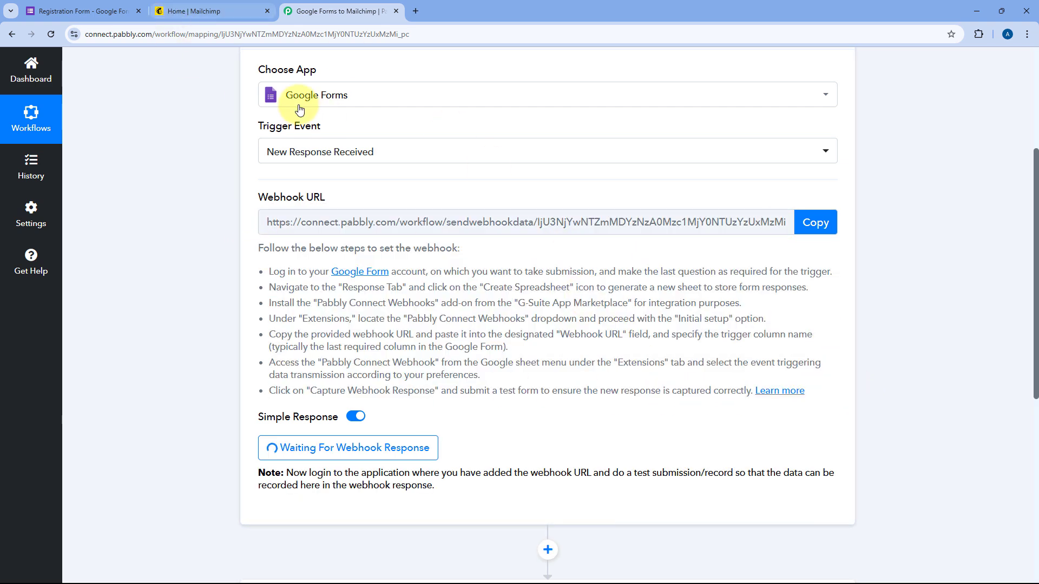
{"action": "left_click", "coordinate": [106, 7]}
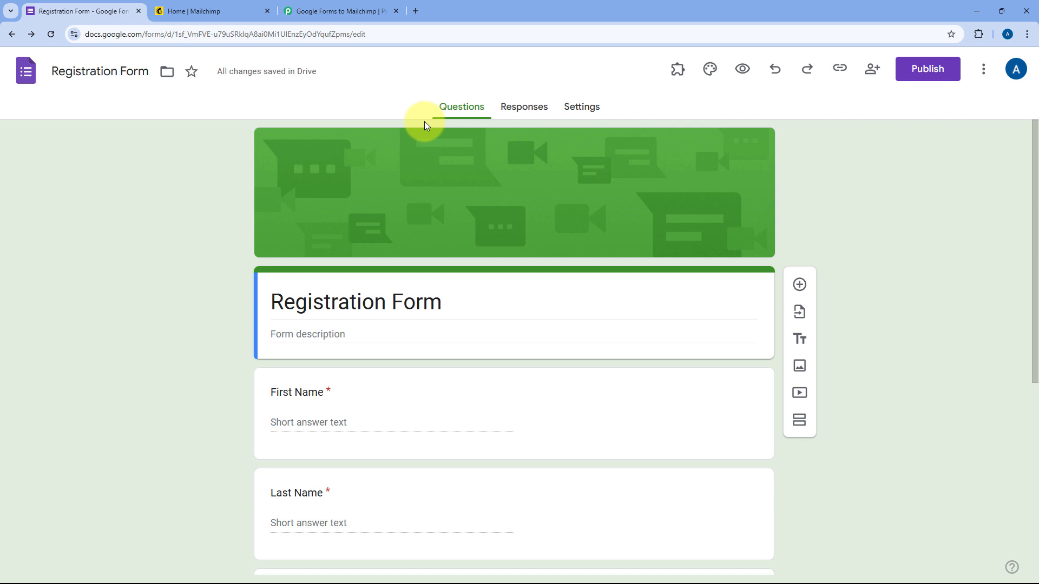
Turn on Required for the City short-answer question in the Registration Form
{"action": "scroll", "coordinate": [225, 186], "scroll_direction": "down", "scroll_amount": 6}
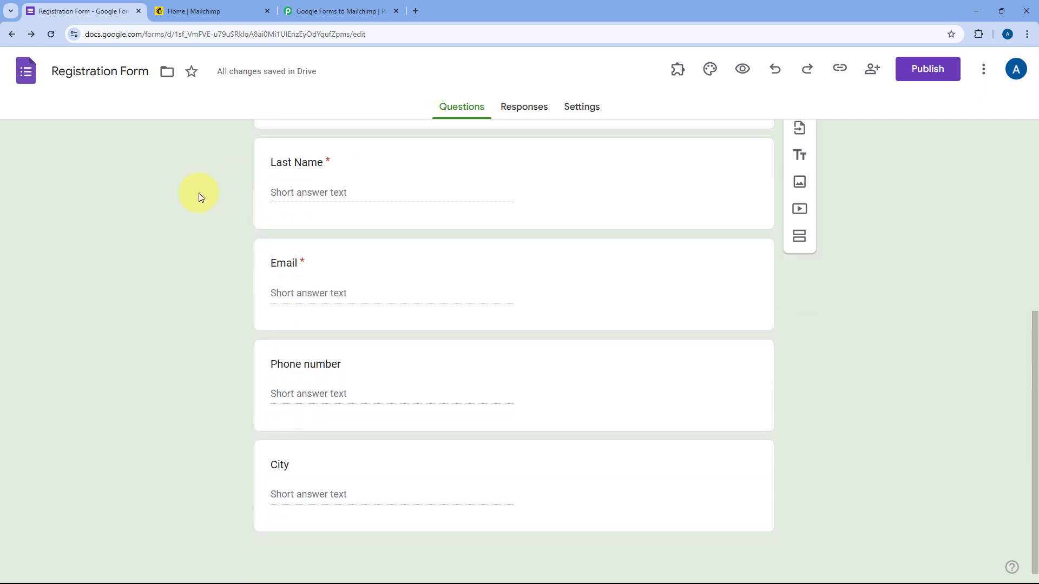
{"action": "left_click", "coordinate": [557, 449]}
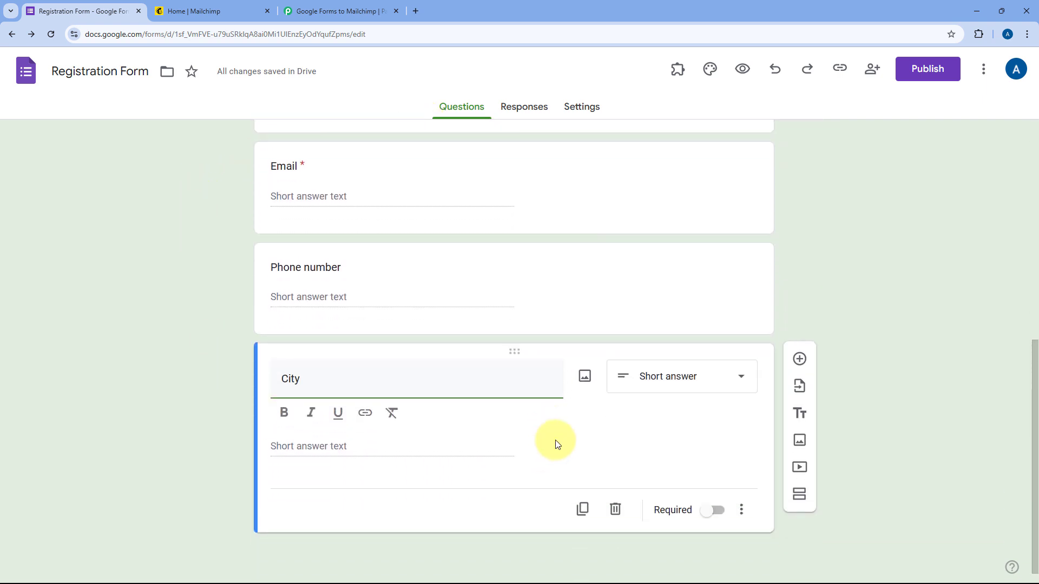
{"action": "left_click", "coordinate": [715, 510]}
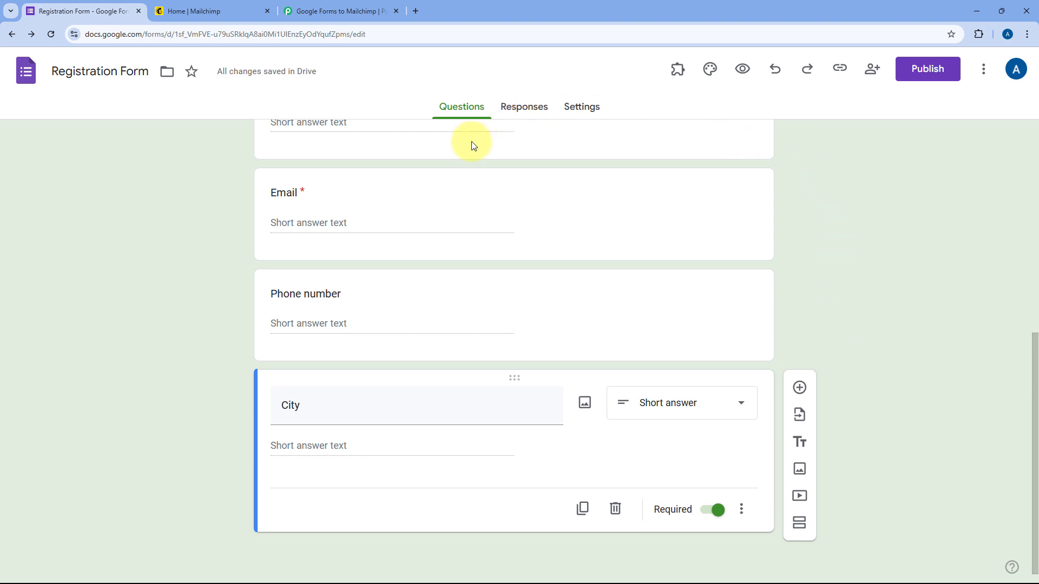
{"action": "scroll", "coordinate": [417, 245], "scroll_direction": "up", "scroll_amount": 7}
{"action": "scroll", "coordinate": [249, 258], "scroll_direction": "up", "scroll_amount": 1}
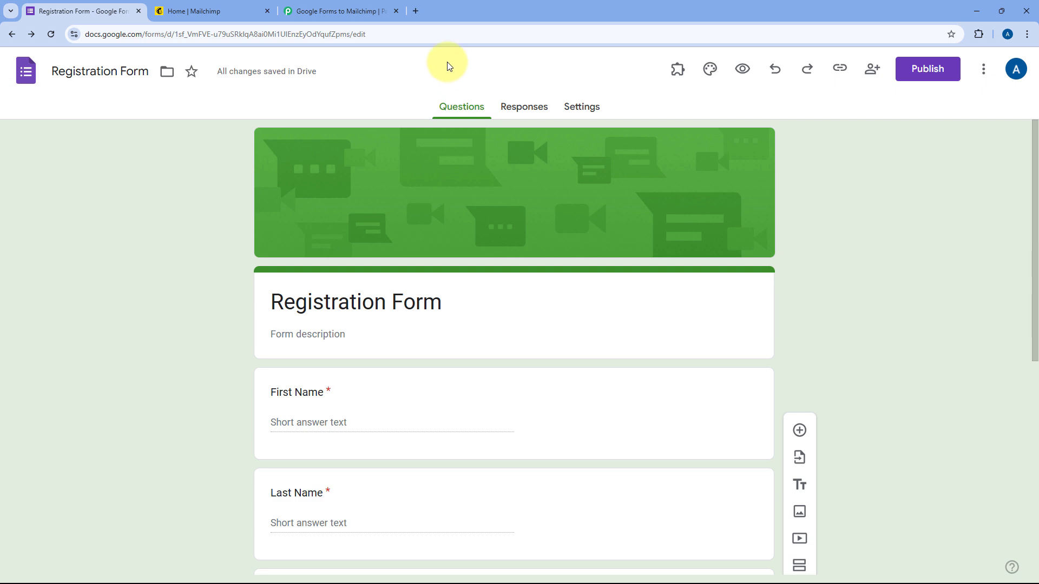
{"action": "left_click", "coordinate": [358, 7]}
{"action": "scroll", "coordinate": [197, 174], "scroll_direction": "up", "scroll_amount": 2}
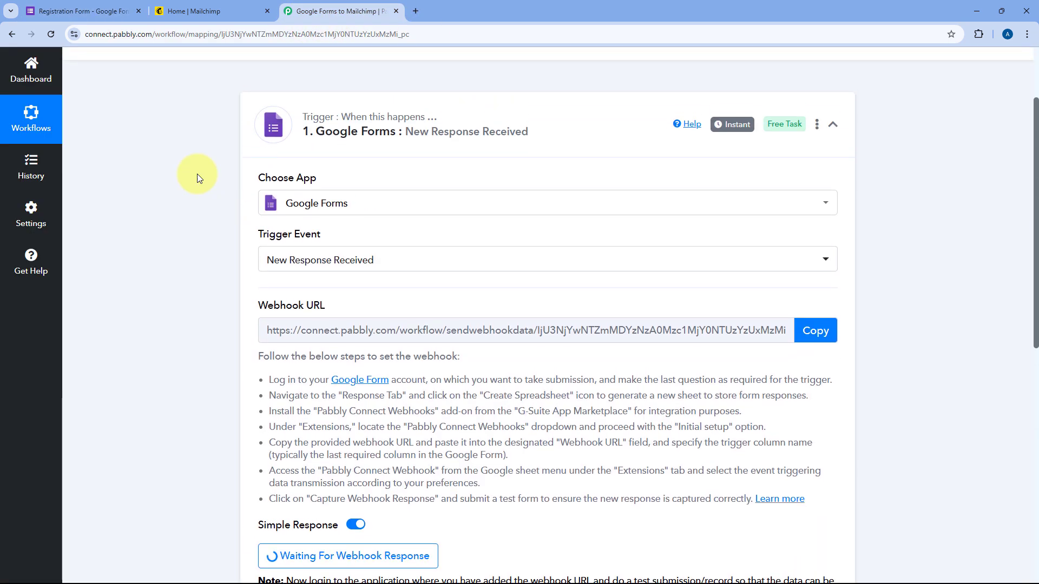
{"action": "left_click", "coordinate": [81, 11]}
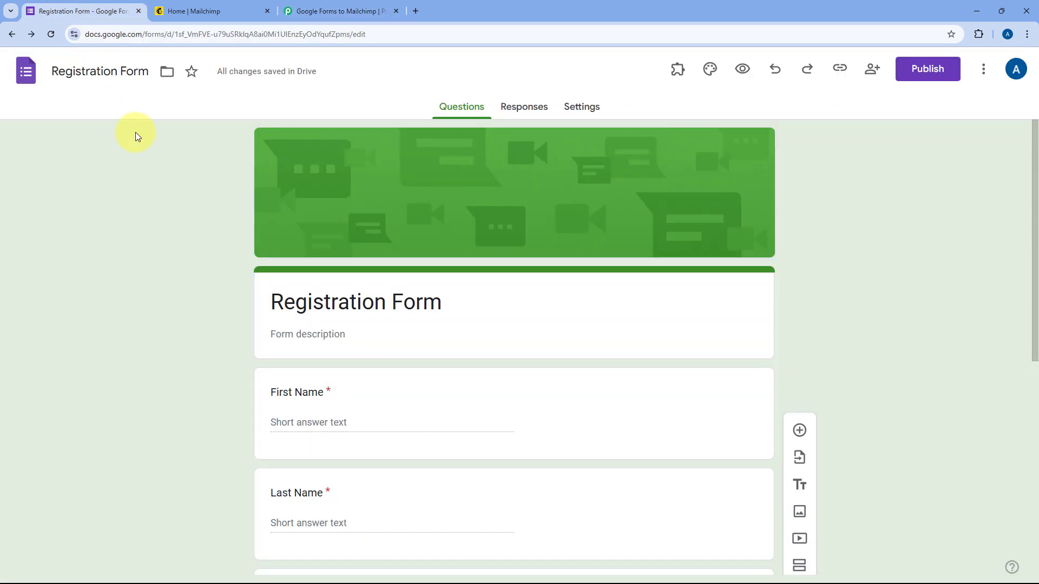
Link the form's responses to a new spreadsheet from the Responses tab
{"action": "left_click", "coordinate": [517, 113]}
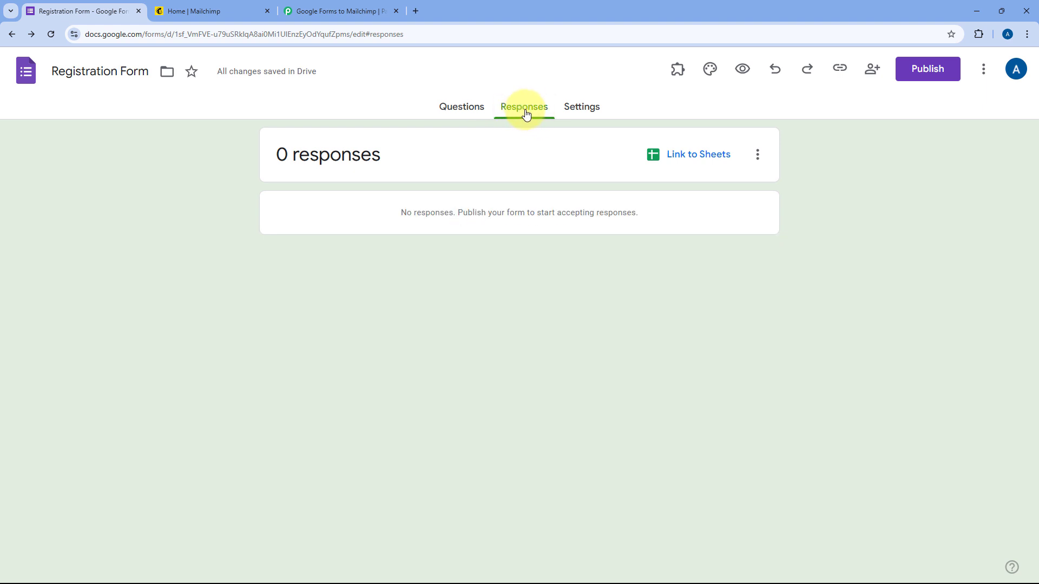
{"action": "left_click", "coordinate": [668, 158]}
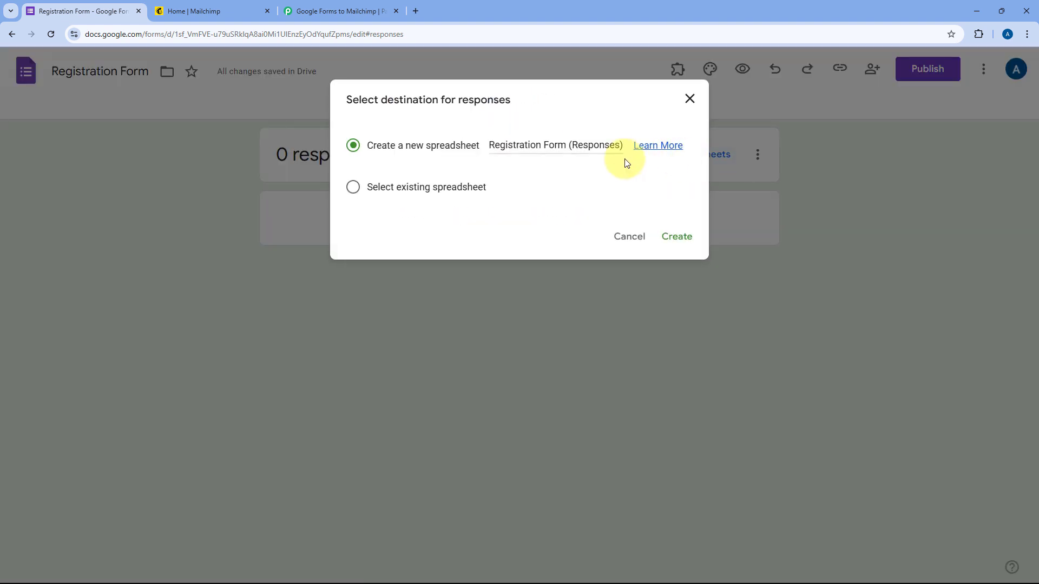
{"action": "left_click", "coordinate": [687, 236]}
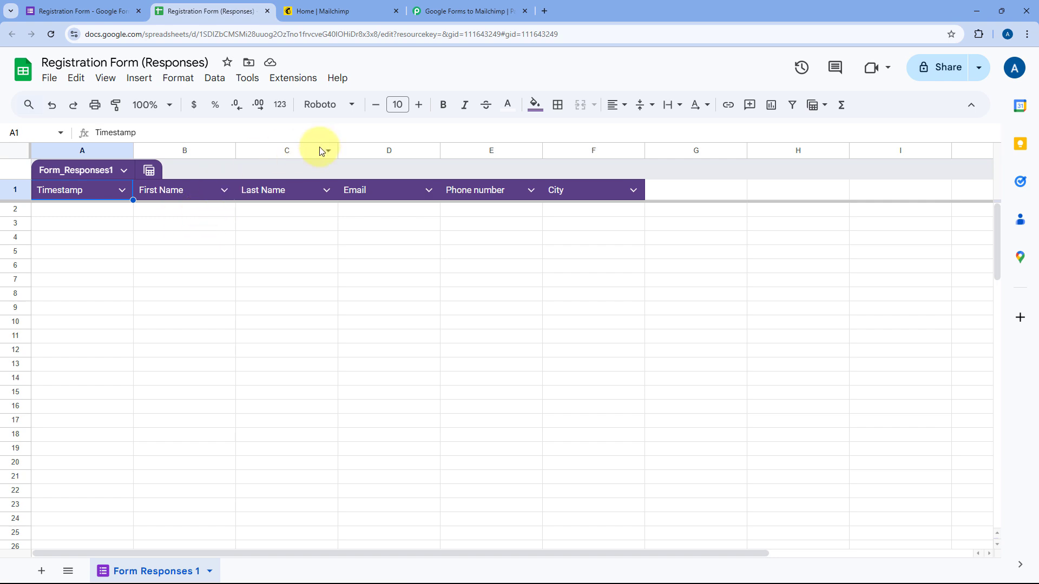
Search the Marketplace for 'Pabbly' and confirm Pabbly Connect Webhooks shows as Installed
{"action": "left_click", "coordinate": [470, 11]}
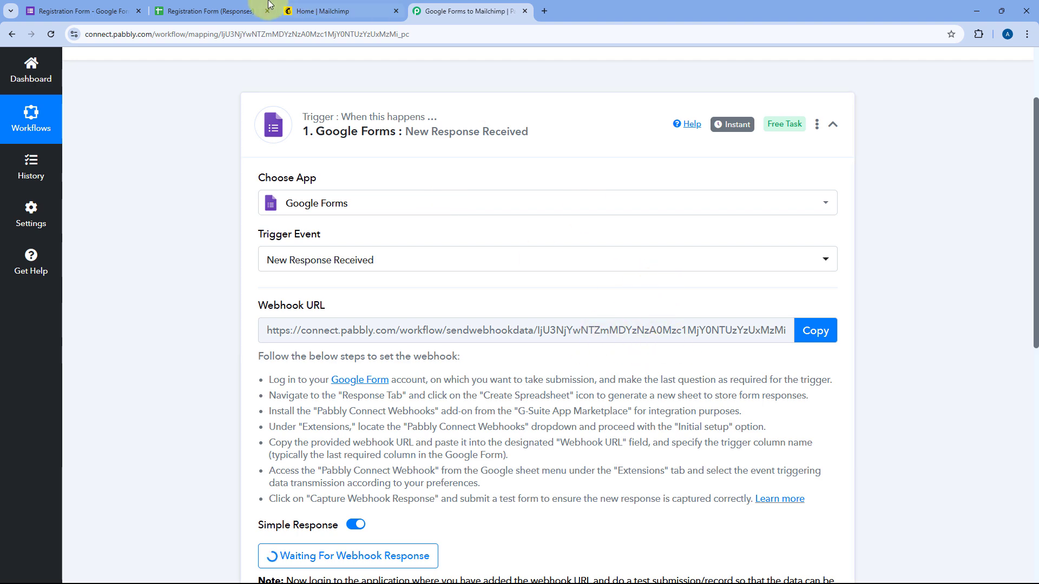
{"action": "left_click", "coordinate": [227, 11]}
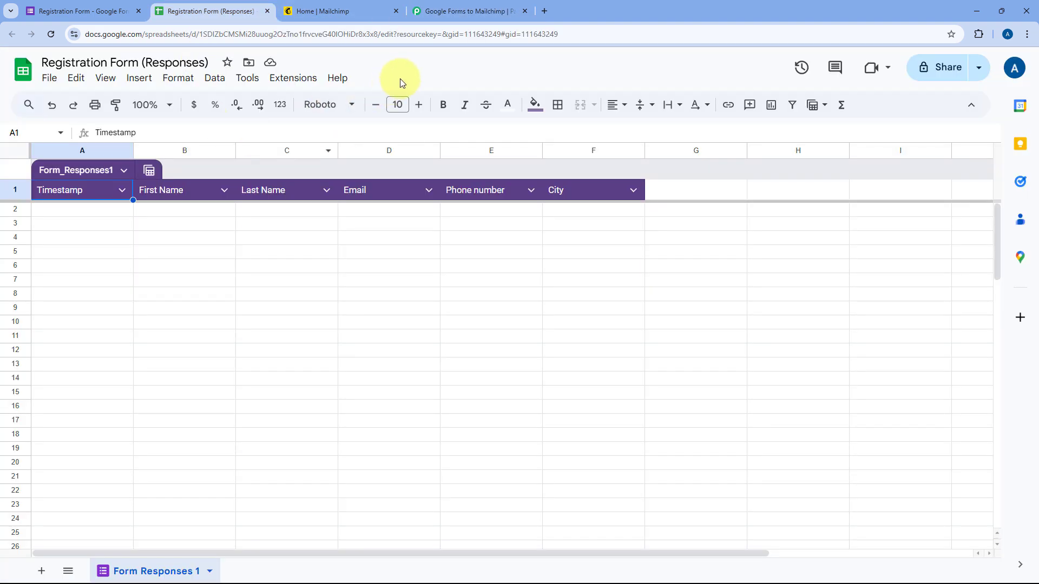
{"action": "left_click", "coordinate": [293, 79]}
{"action": "mouse_move", "coordinate": [303, 100]}
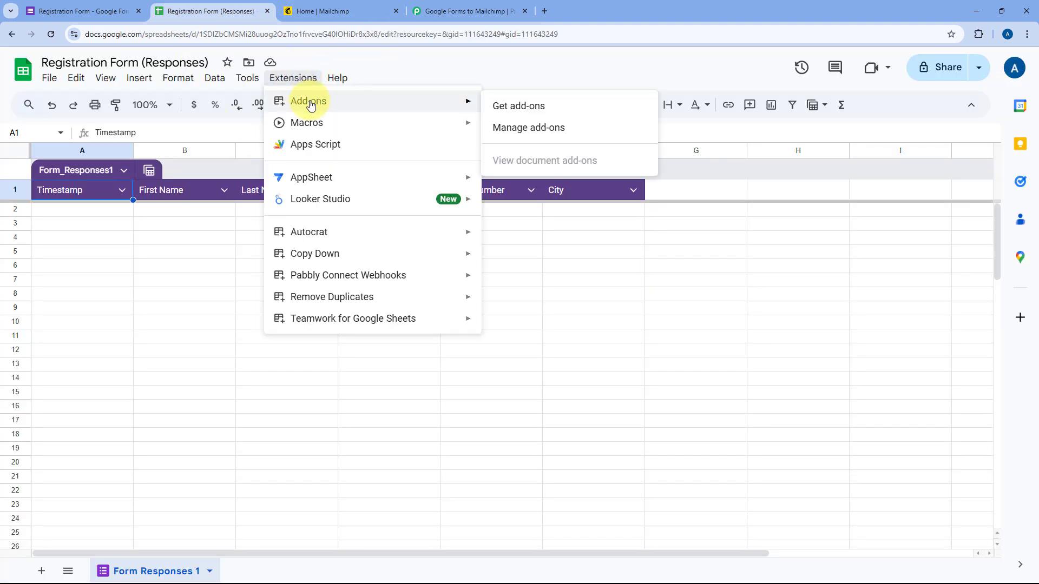
{"action": "left_click", "coordinate": [539, 107]}
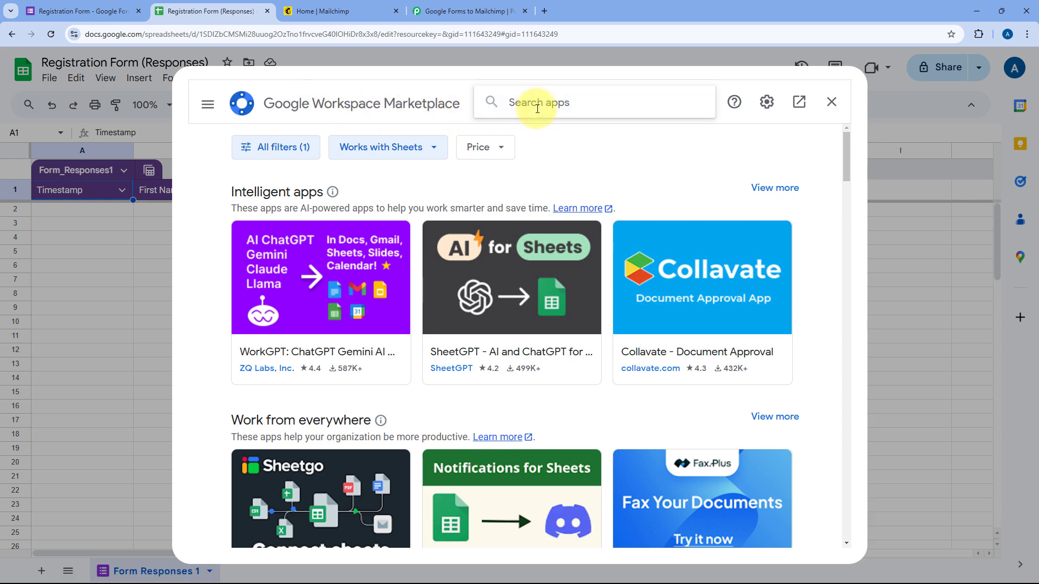
{"action": "type", "text": "Pabbly"}
{"action": "left_click", "coordinate": [537, 116]}
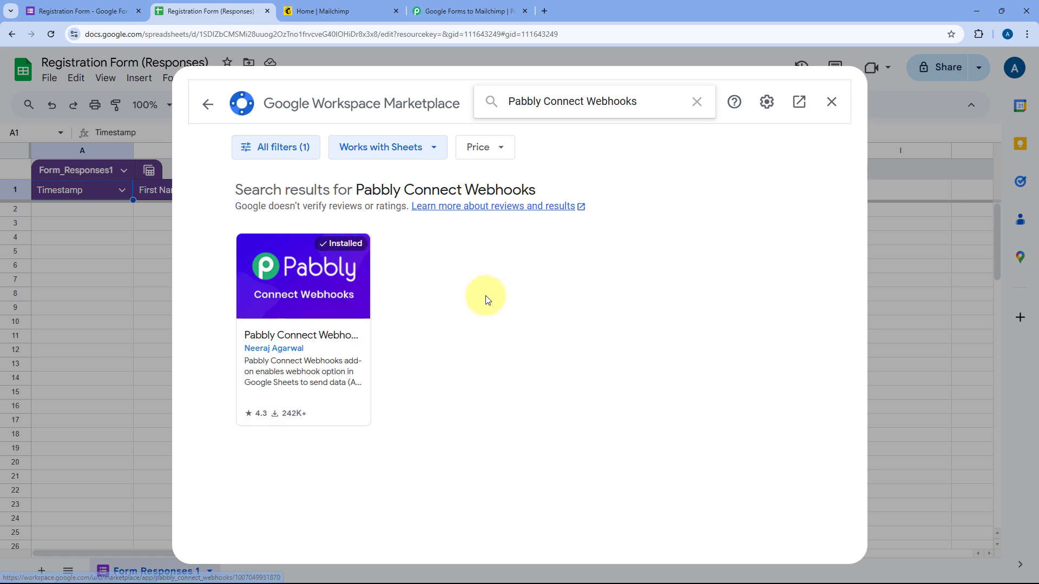
{"action": "left_click", "coordinate": [830, 102]}
Reload the responses spreadsheet and set its zoom to 125%
{"action": "left_click", "coordinate": [45, 35]}
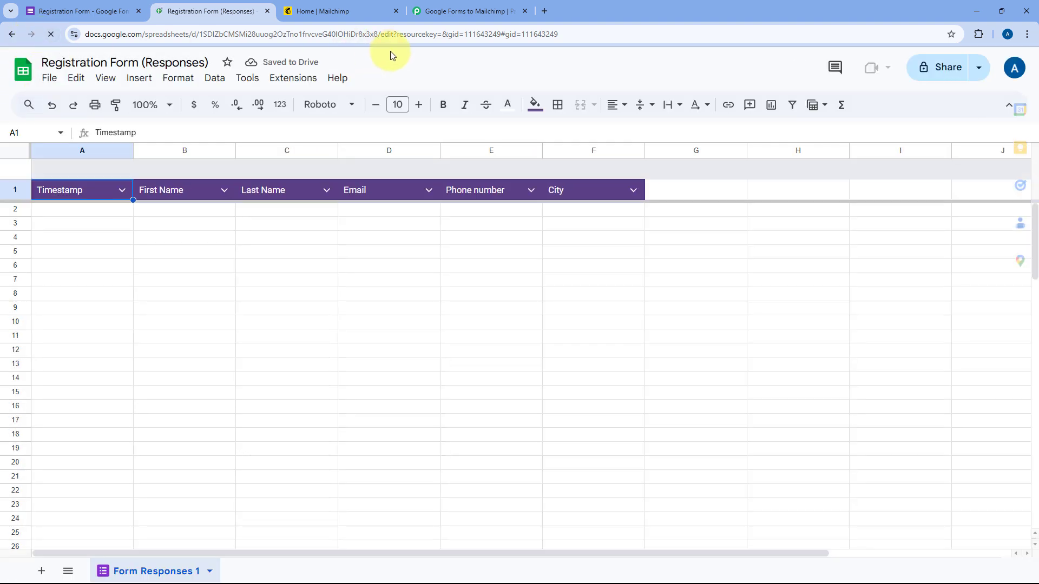
{"action": "left_click", "coordinate": [171, 106]}
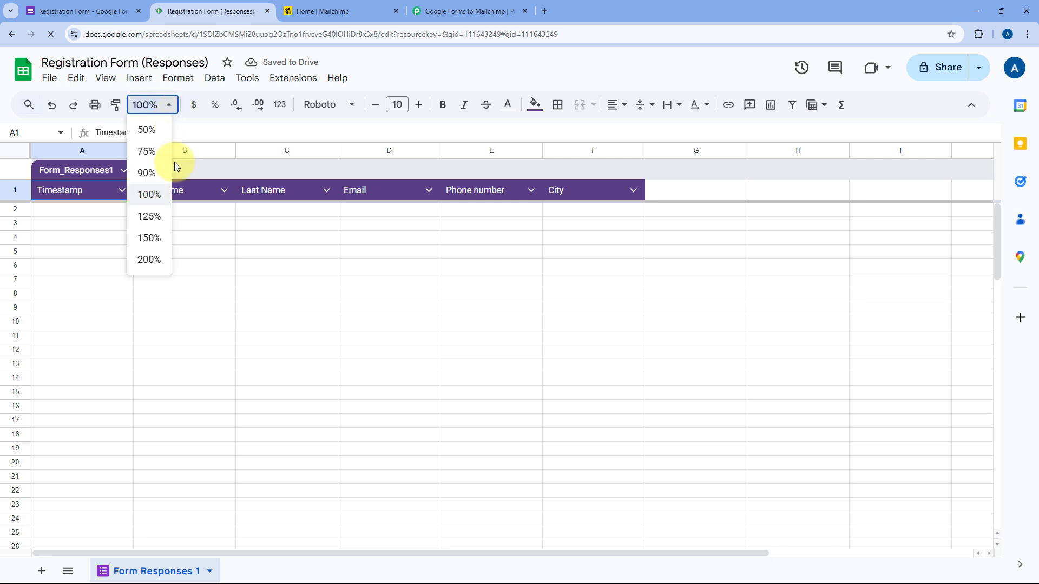
{"action": "left_click", "coordinate": [154, 213]}
Open the Pabbly Connect Webhooks Initial Setup from the Extensions menu
{"action": "left_click", "coordinate": [289, 79]}
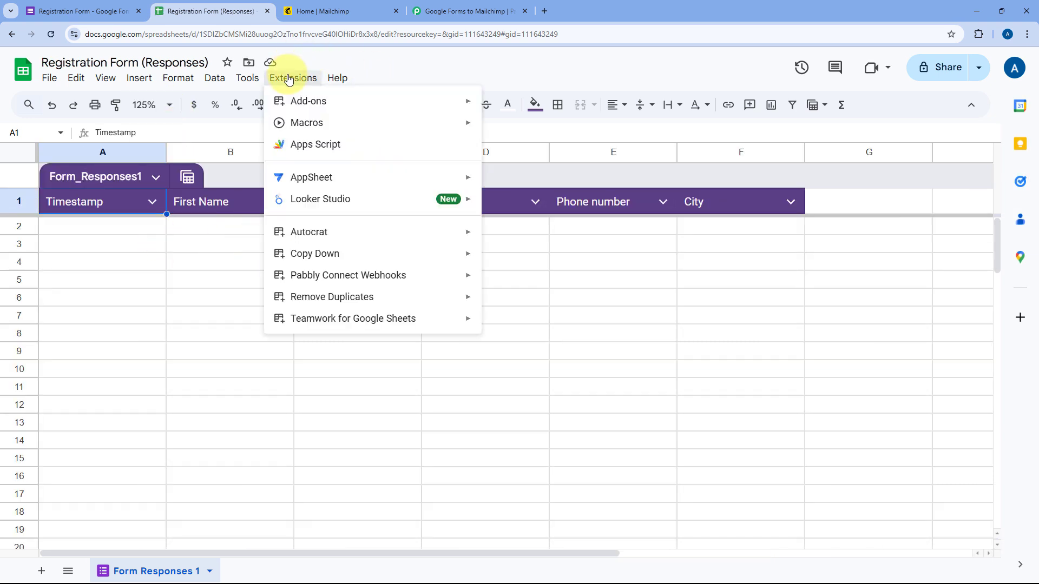
{"action": "mouse_move", "coordinate": [426, 293]}
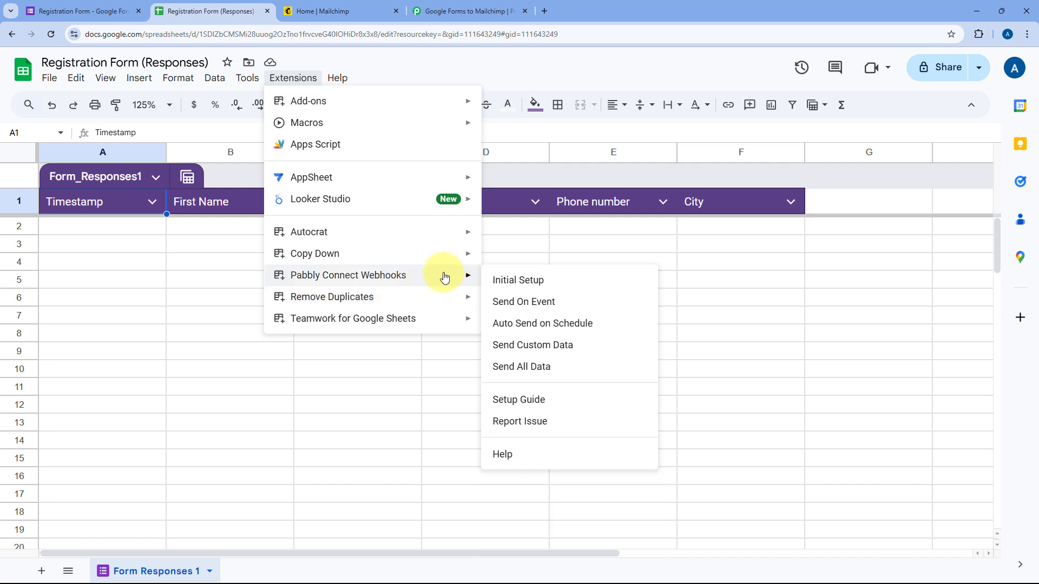
{"action": "left_click", "coordinate": [541, 281]}
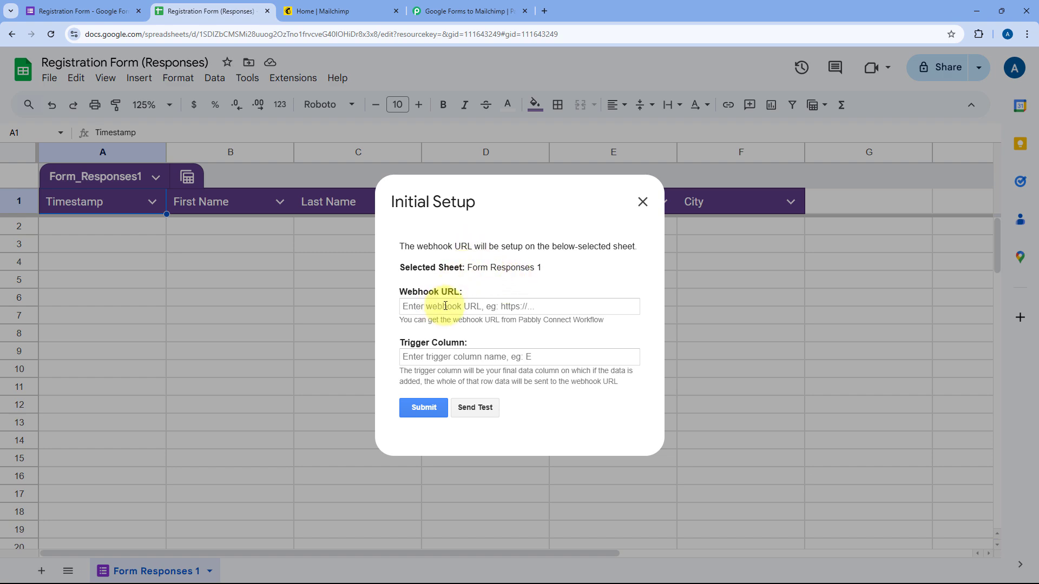
Paste the workflow's copied webhook URL into the setup's Webhook URL field
{"action": "left_click", "coordinate": [437, 9]}
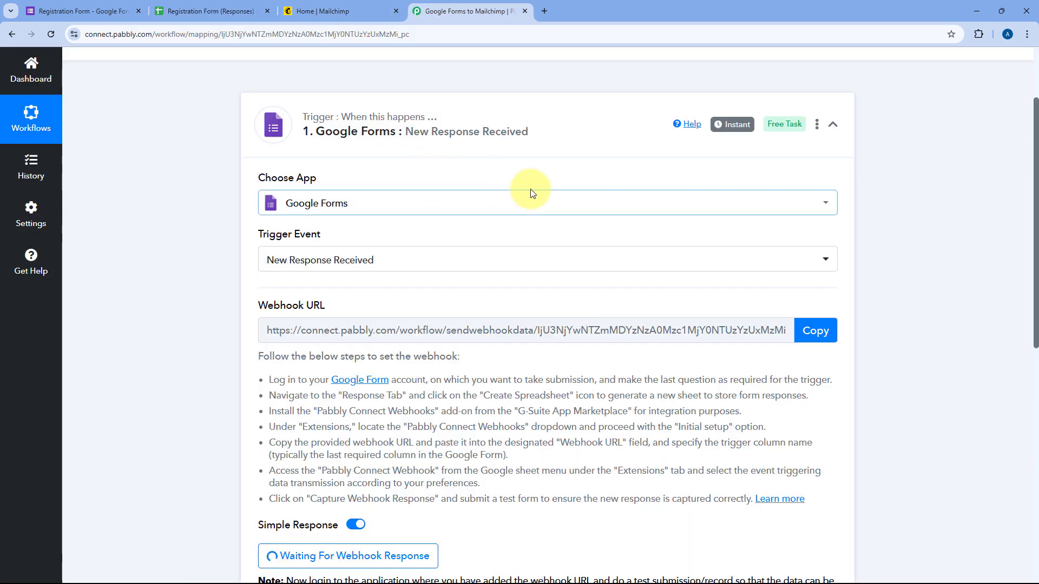
{"action": "scroll", "coordinate": [421, 187], "scroll_direction": "down", "scroll_amount": 3}
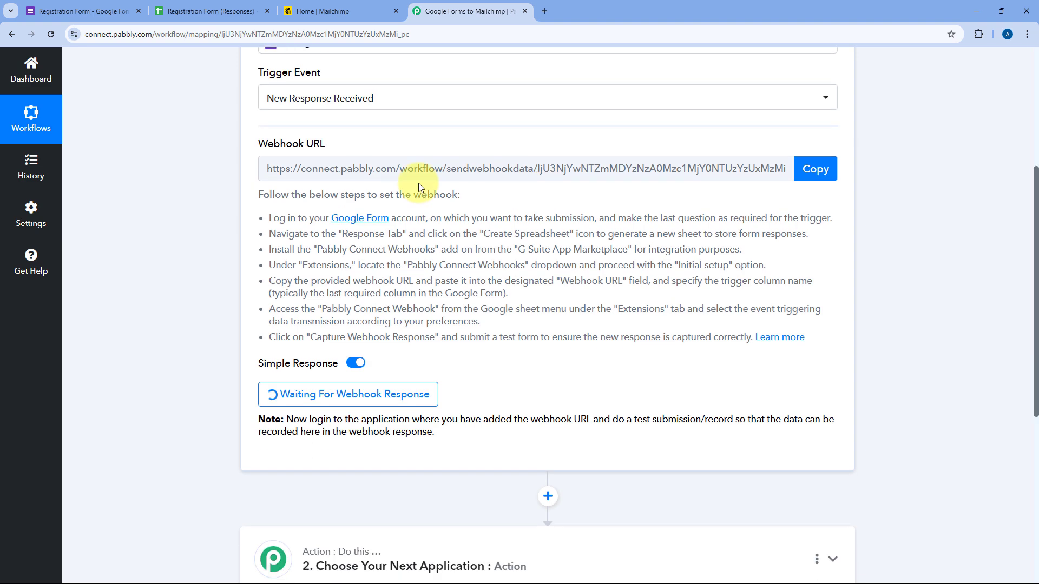
{"action": "left_click", "coordinate": [811, 168]}
{"action": "left_click", "coordinate": [208, 8]}
{"action": "left_click", "coordinate": [414, 306]}
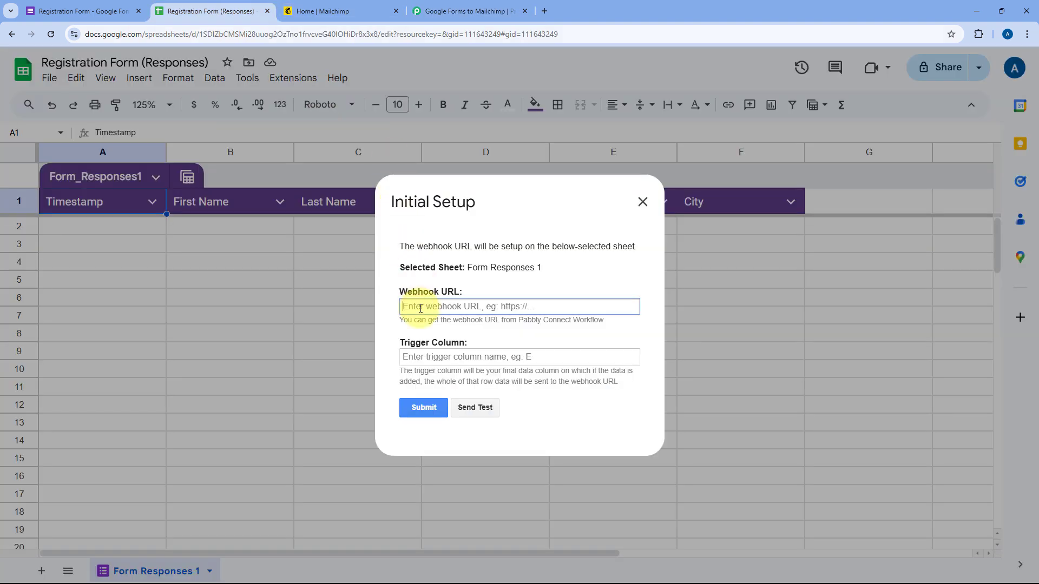
{"action": "right_click", "coordinate": [415, 307]}
{"action": "left_click", "coordinate": [484, 425]}
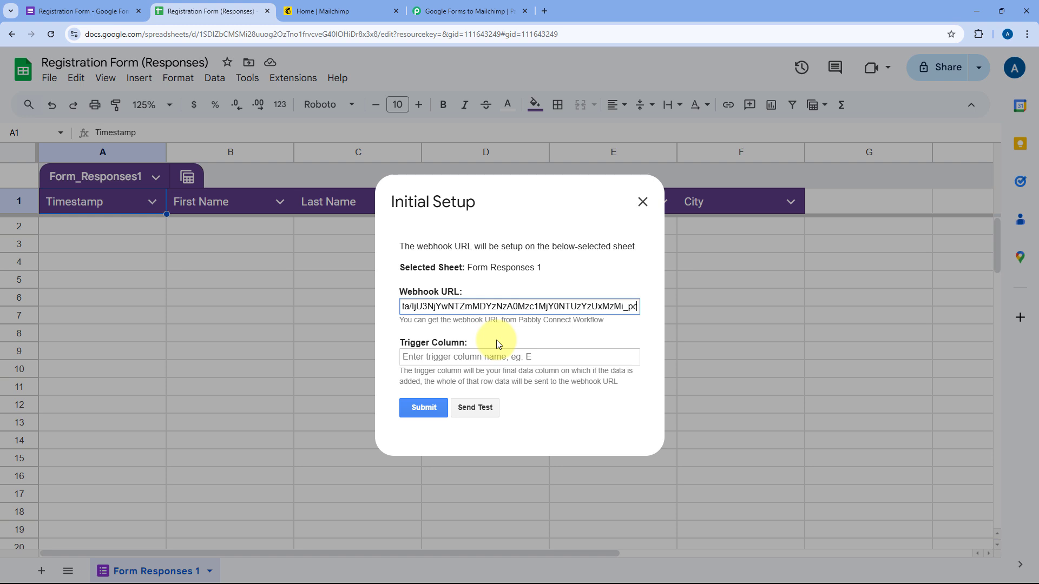
{"action": "left_click", "coordinate": [521, 184]}
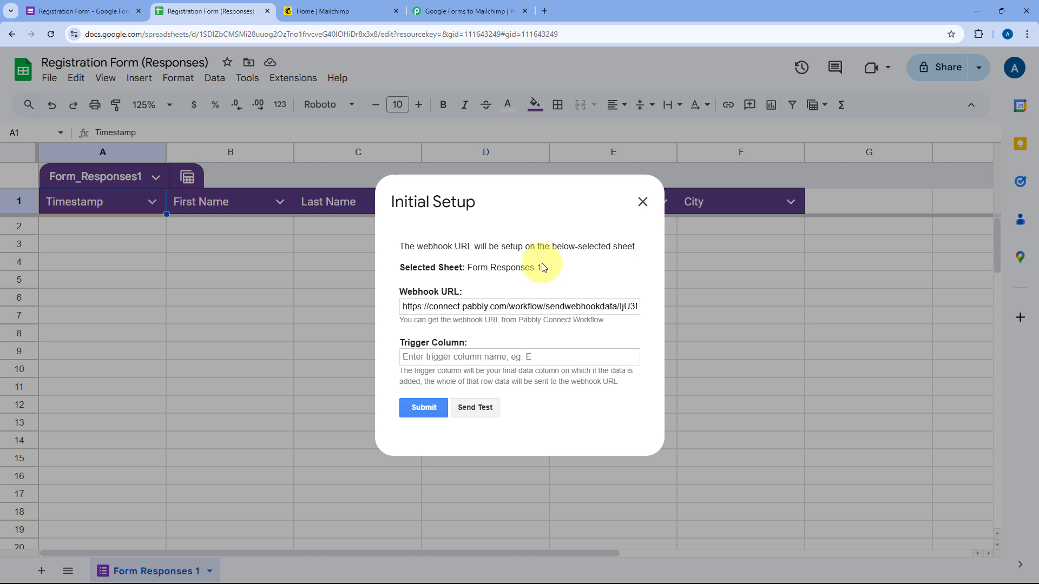
Enter F as the trigger column, submit the setup and close the dialog
{"action": "left_click", "coordinate": [469, 360]}
{"action": "type", "text": "F"}
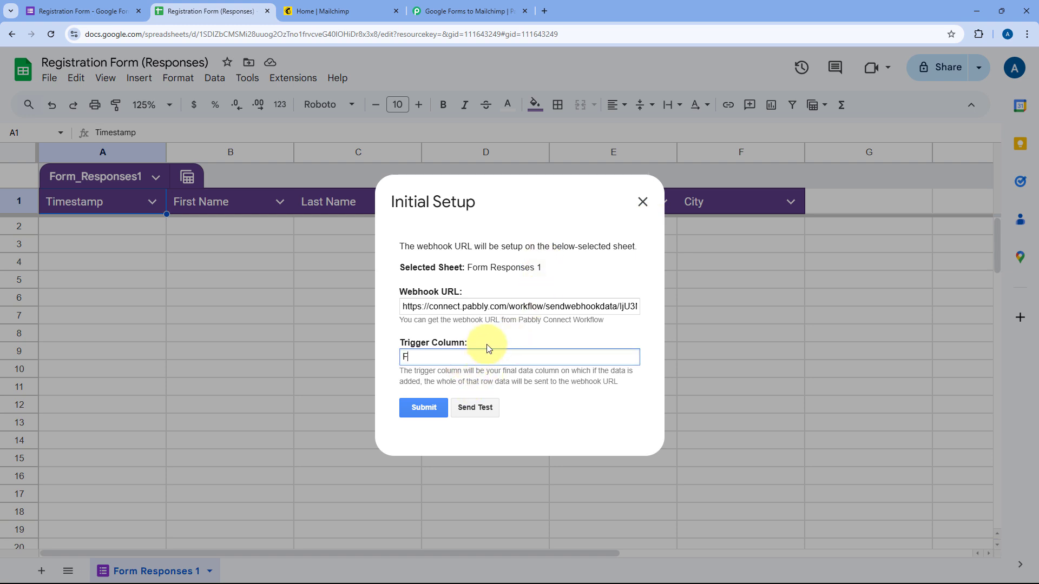
{"action": "left_click", "coordinate": [429, 409]}
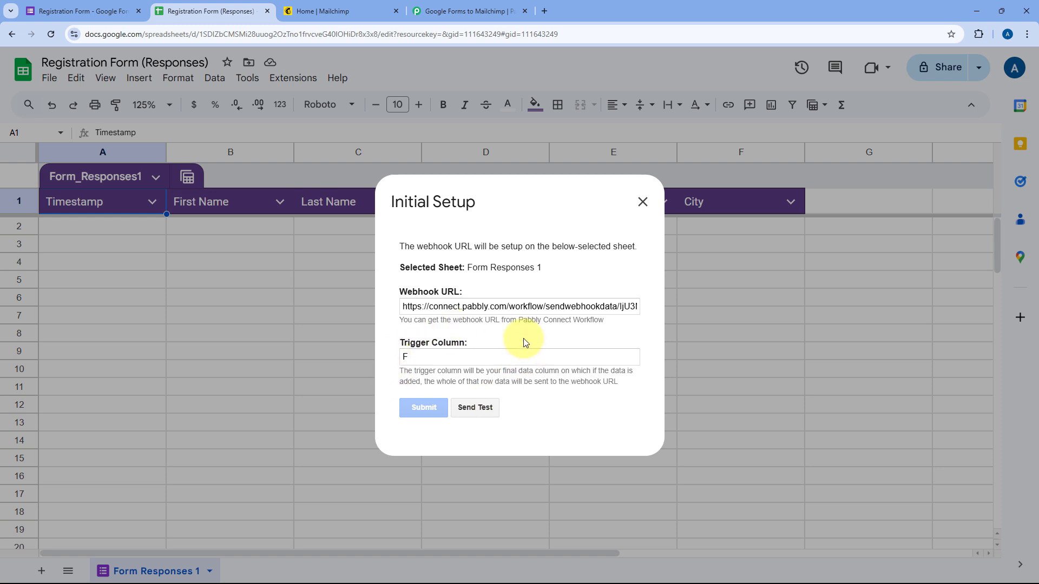
{"action": "scroll", "coordinate": [517, 341], "scroll_direction": "down", "scroll_amount": 1}
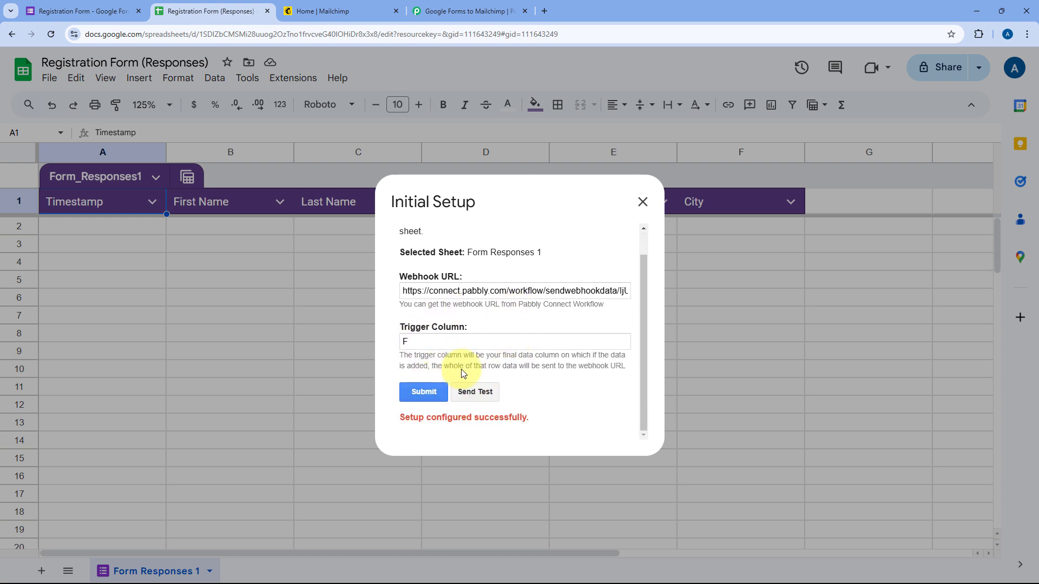
{"action": "left_click", "coordinate": [642, 203]}
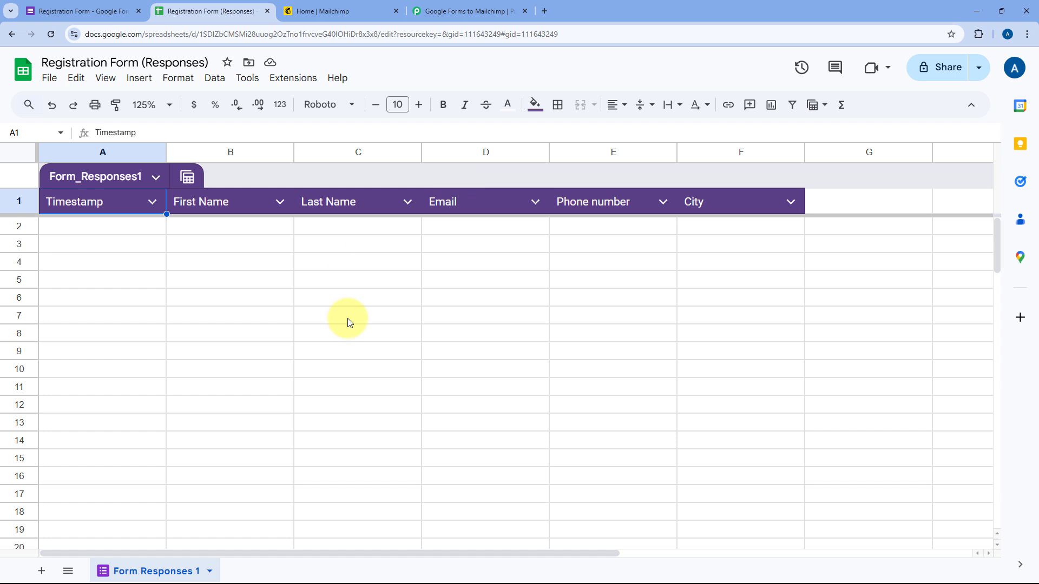
Set the Pabbly Connect Webhooks add-on to send data on event
{"action": "left_click", "coordinate": [307, 78]}
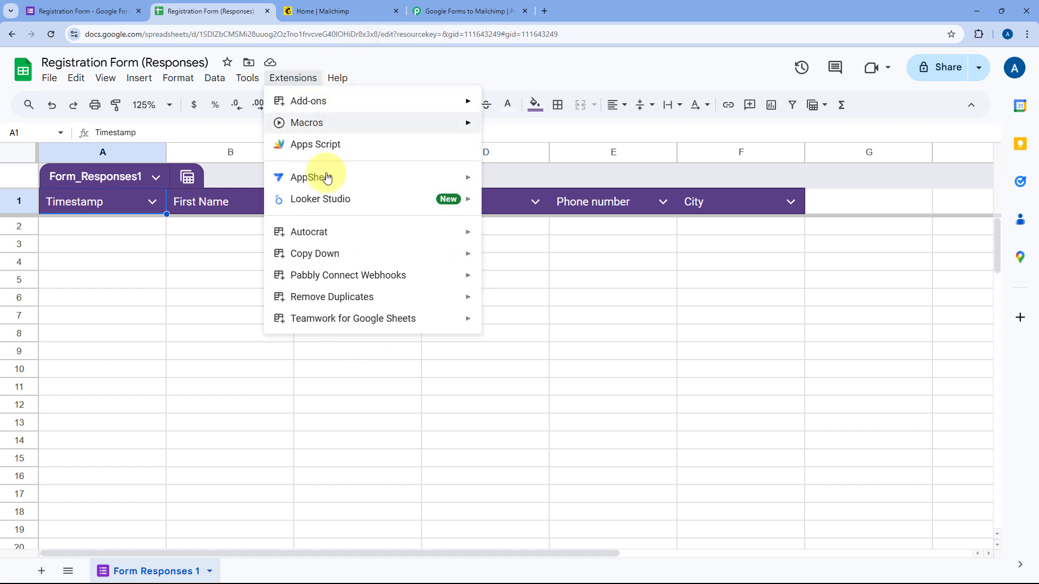
{"action": "mouse_move", "coordinate": [468, 274]}
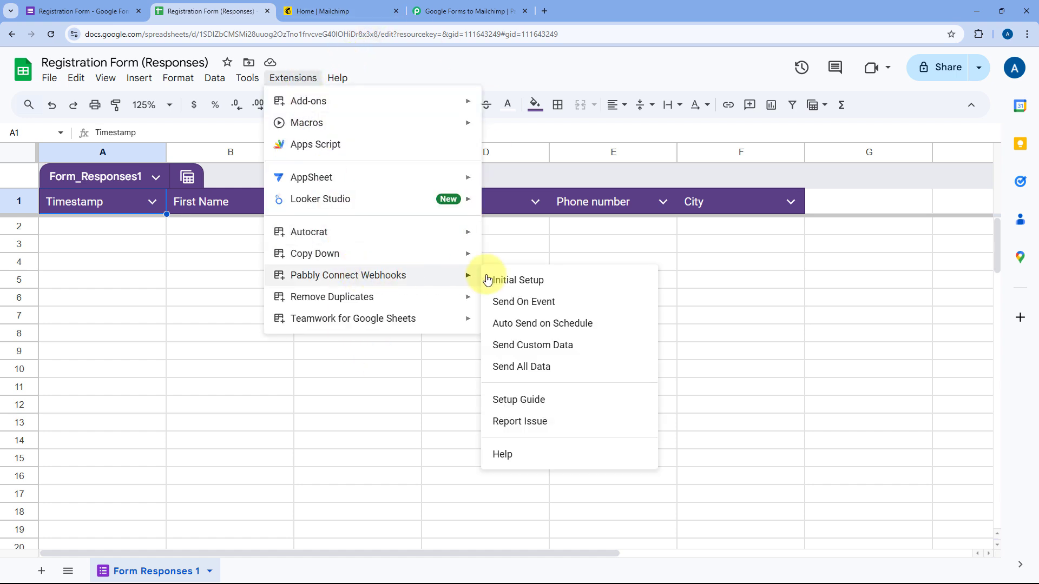
{"action": "left_click", "coordinate": [506, 307]}
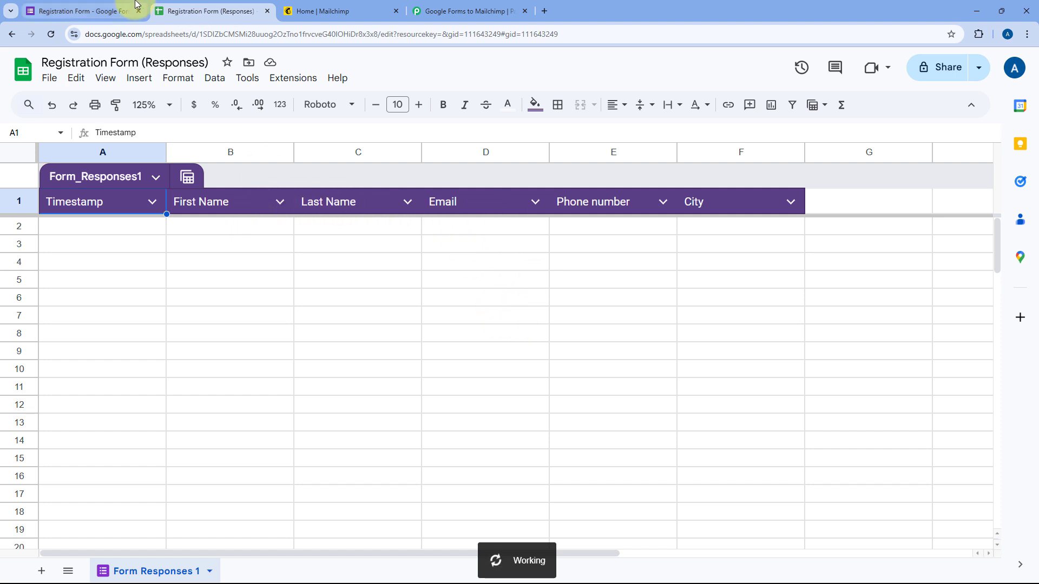
Check the still-empty responses sheet, then return to the Pabbly Connect workflow
{"action": "left_click", "coordinate": [135, 6]}
{"action": "left_click", "coordinate": [190, 10]}
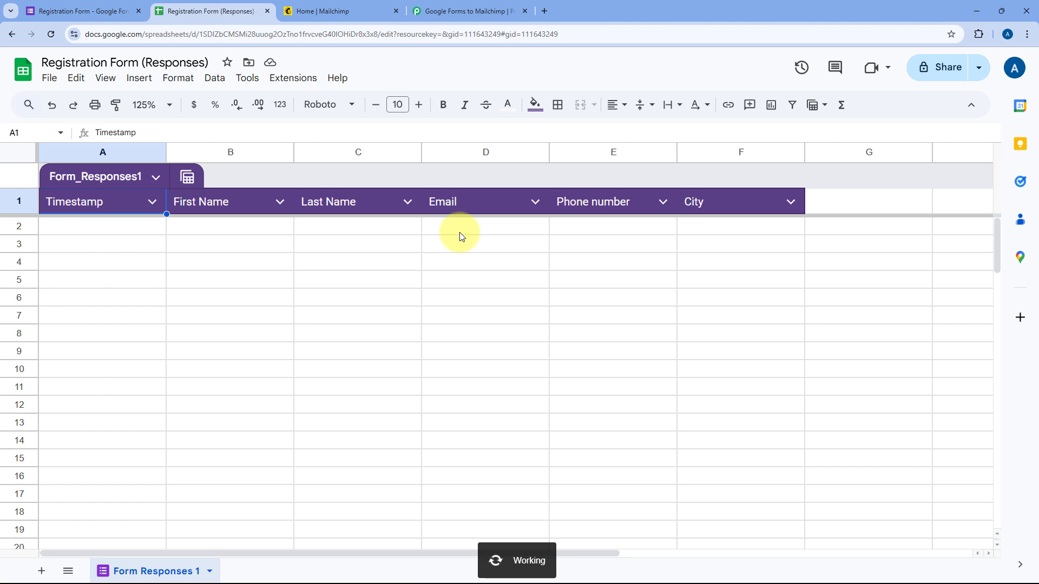
{"action": "left_click", "coordinate": [501, 11]}
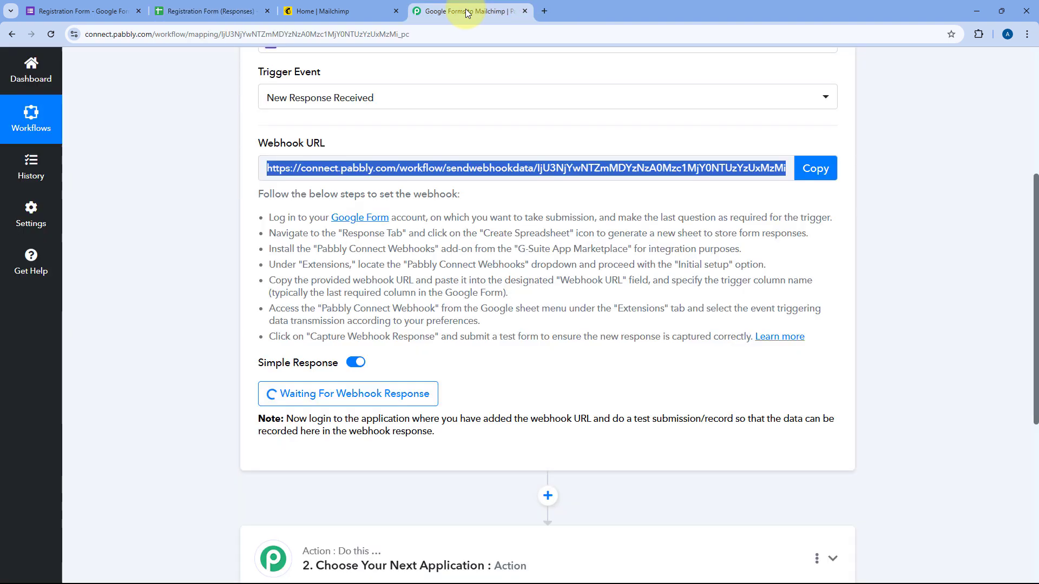
Publish the Registration Form
{"action": "left_click", "coordinate": [238, 241]}
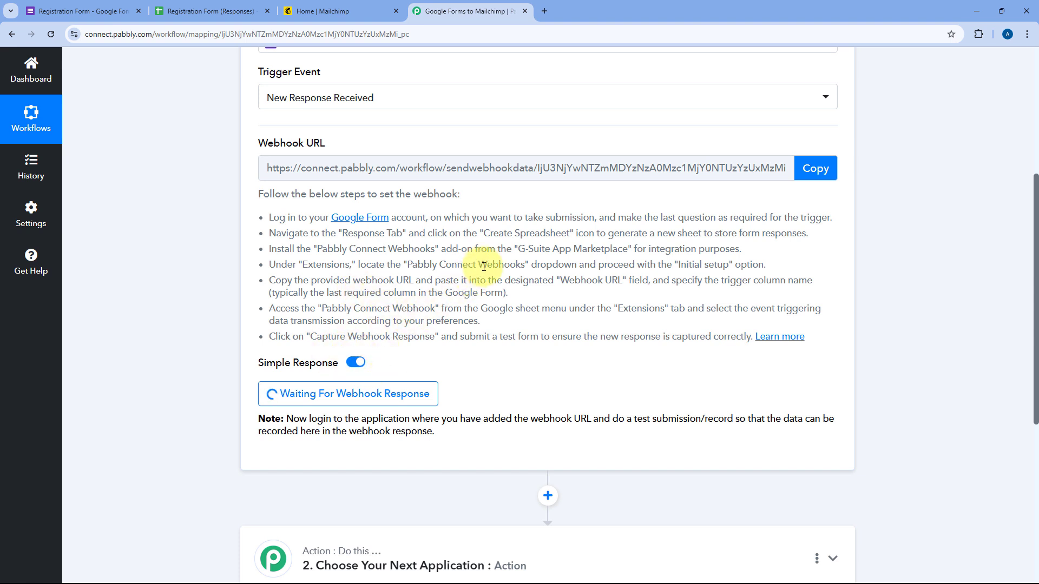
{"action": "left_click", "coordinate": [118, 4]}
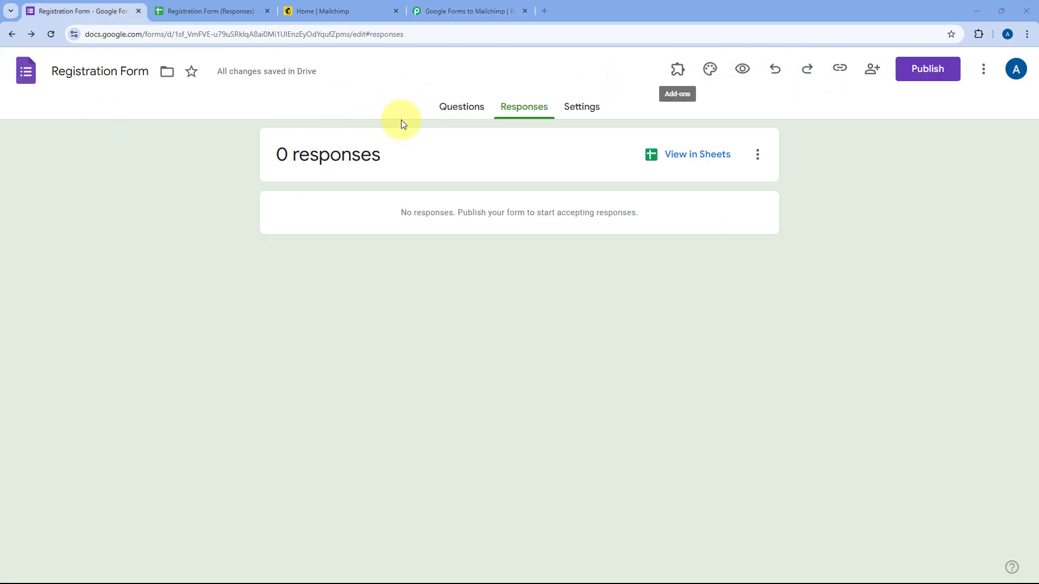
{"action": "left_click", "coordinate": [920, 69]}
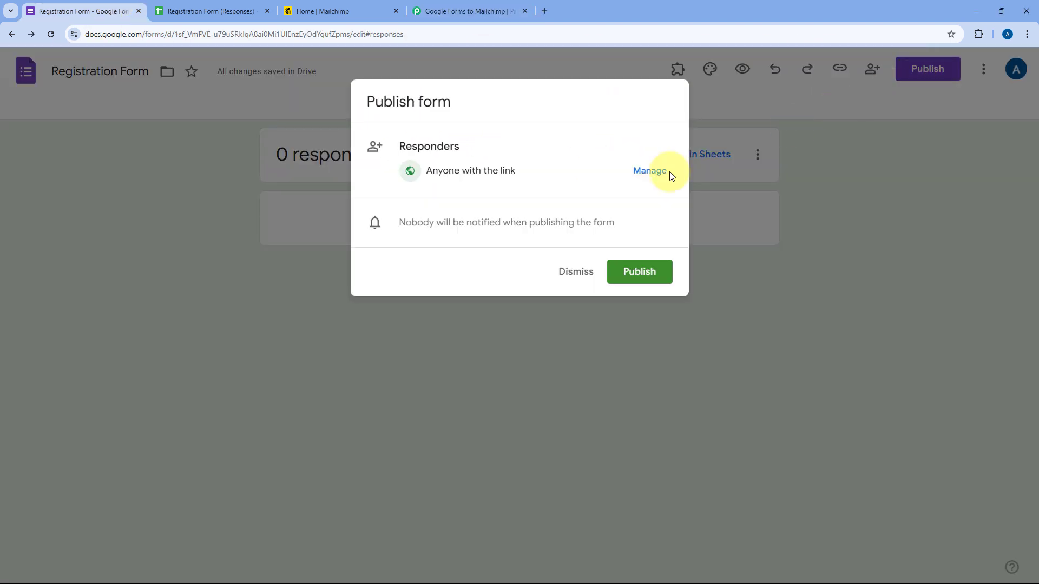
{"action": "left_click", "coordinate": [649, 273]}
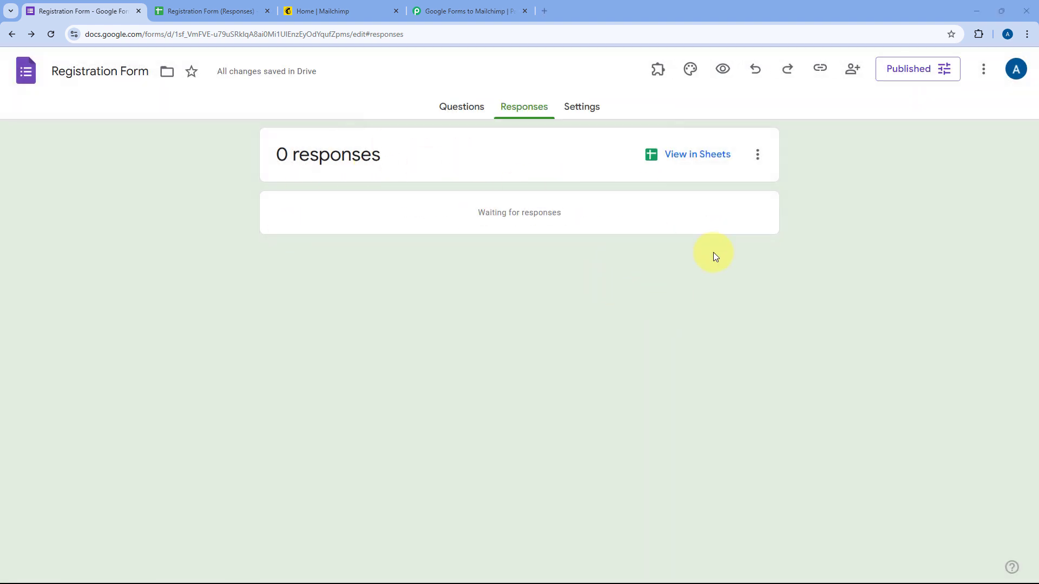
Copy the form's responder link and load it in a new browser tab
{"action": "left_click", "coordinate": [936, 68]}
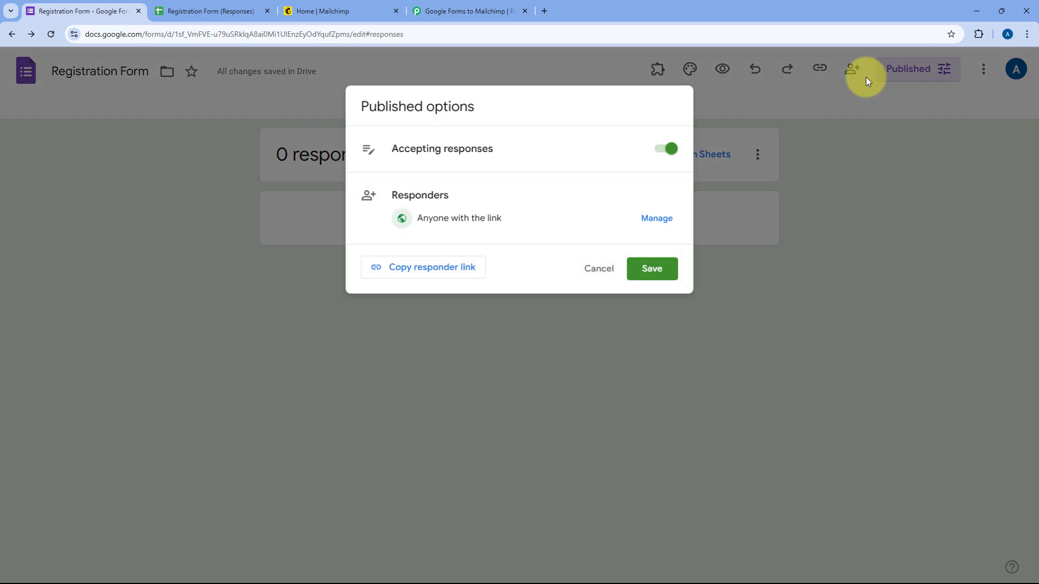
{"action": "left_click", "coordinate": [454, 273]}
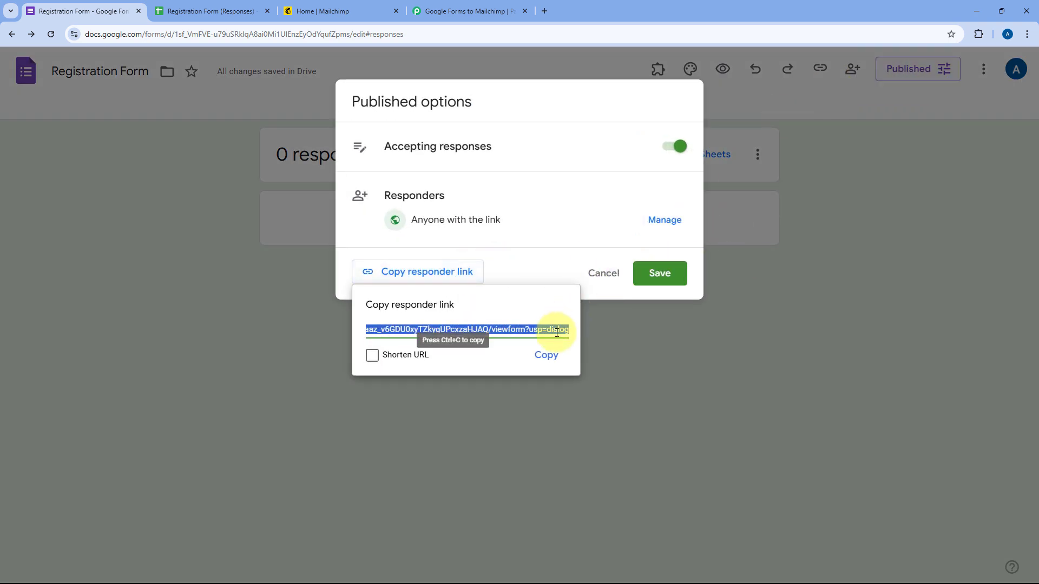
{"action": "left_click", "coordinate": [544, 357]}
{"action": "key", "text": "ctrl+t"}
{"action": "key", "text": "ctrl+v"}
{"action": "key", "text": "Return"}
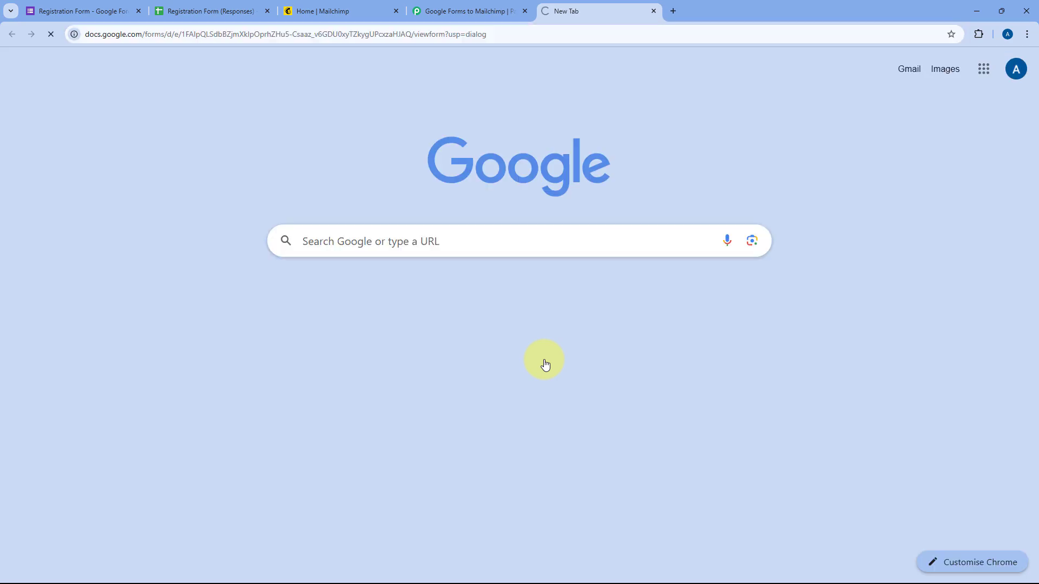
Submit a Demo User registration with a demo email, phone and city Bhopal, then view the responses sheet
{"action": "scroll", "coordinate": [280, 276], "scroll_direction": "down", "scroll_amount": 5}
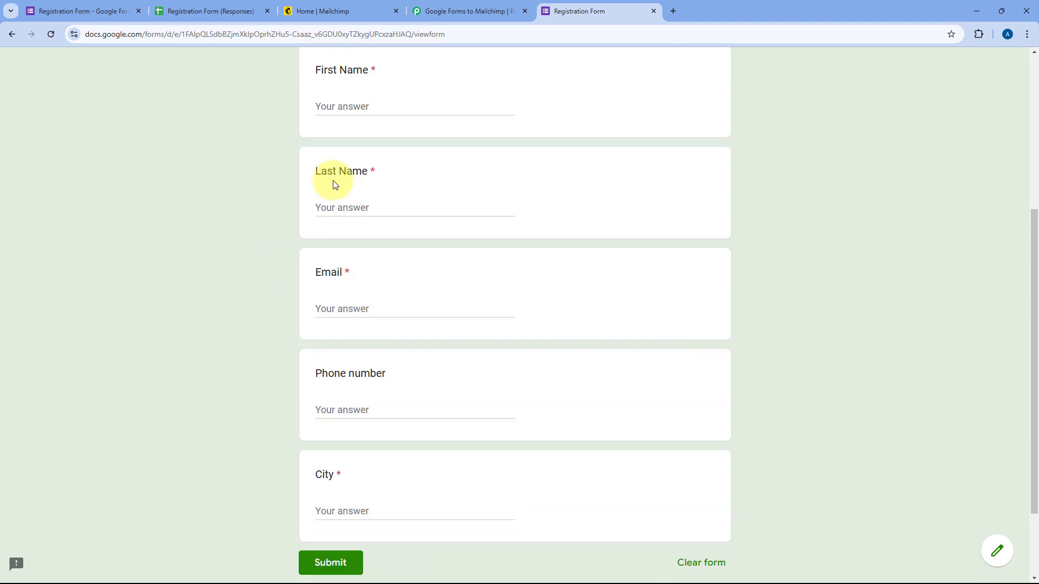
{"action": "left_click", "coordinate": [413, 107]}
{"action": "type", "text": "Dem"}
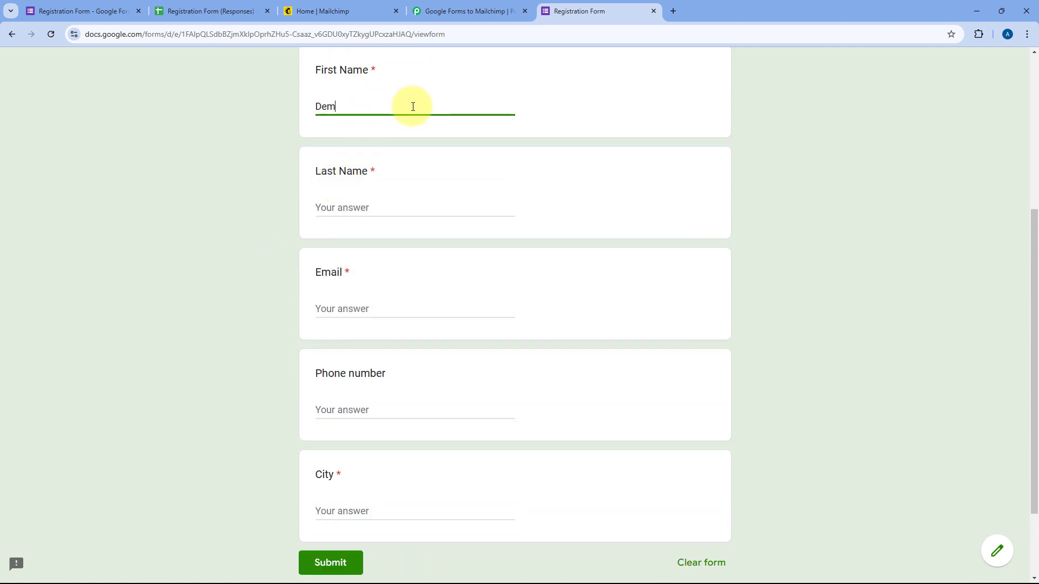
{"action": "type", "text": "User"}
{"action": "key", "text": "Tab"}
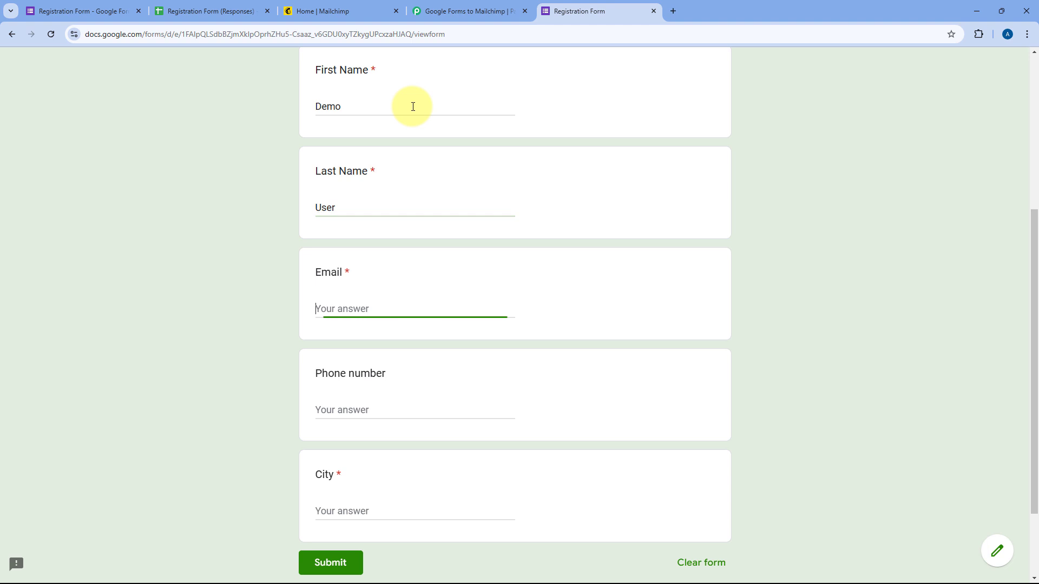
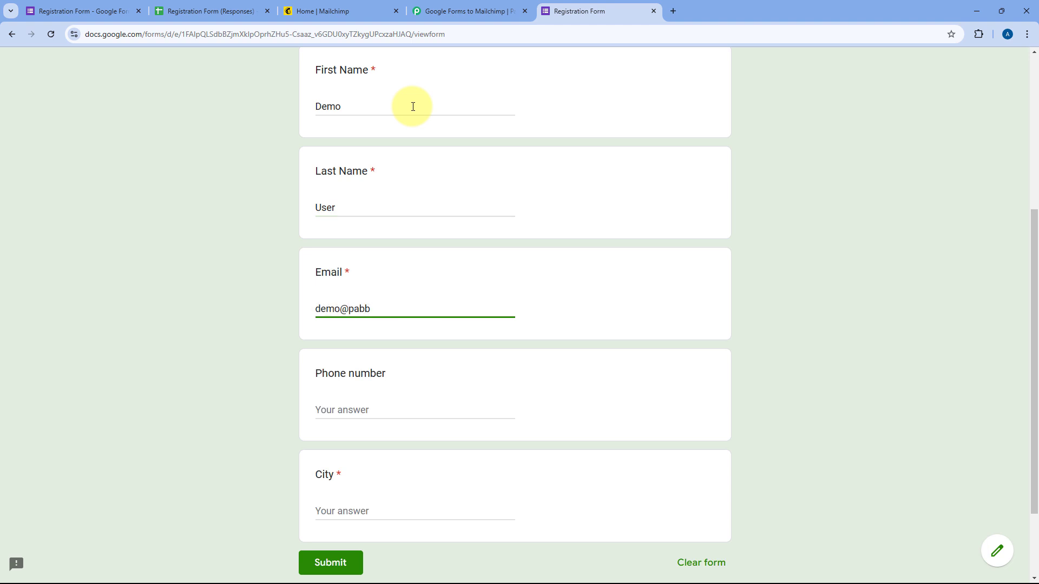
{"action": "key", "text": "Tab"}
{"action": "type", "text": "123456789"}
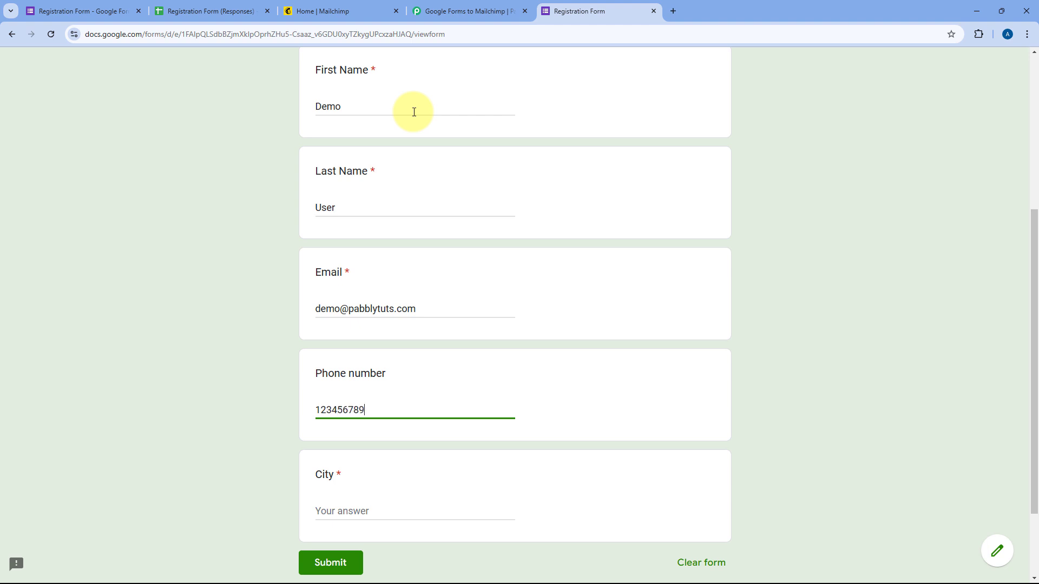
{"action": "type", "text": "0"}
{"action": "key", "text": "Tab"}
{"action": "type", "text": "Bh"}
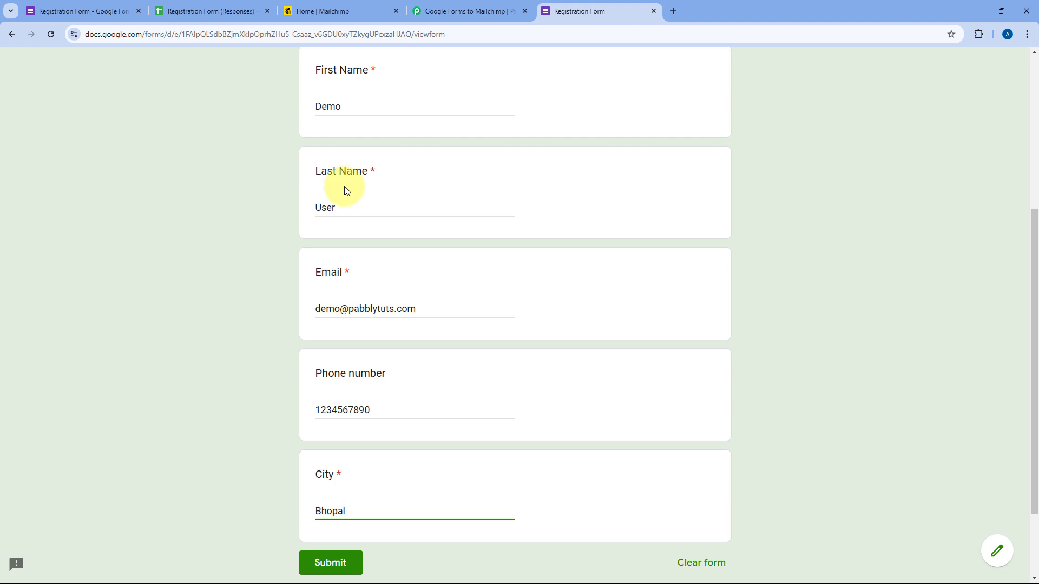
{"action": "left_click", "coordinate": [336, 560]}
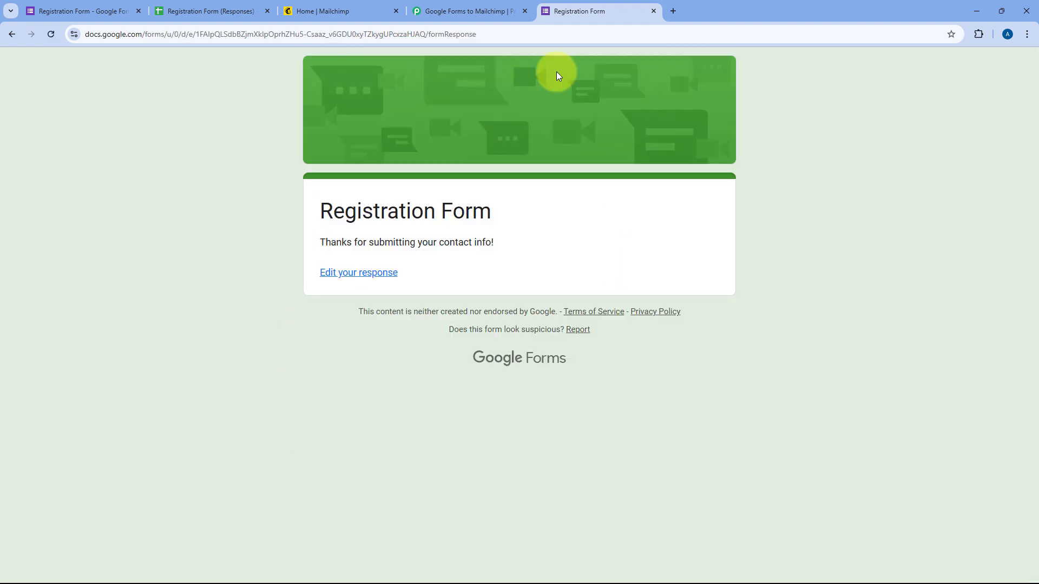
{"action": "left_click", "coordinate": [204, 5]}
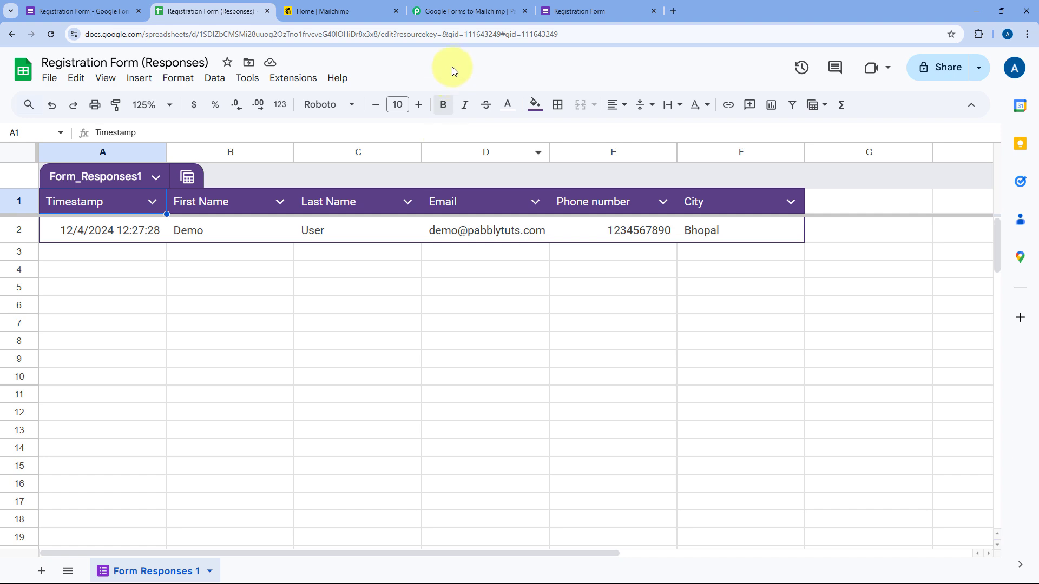
Review the captured Response A fields in Pabbly: timestamp, names, email, phone and City Bhopal
{"action": "left_click", "coordinate": [470, 11]}
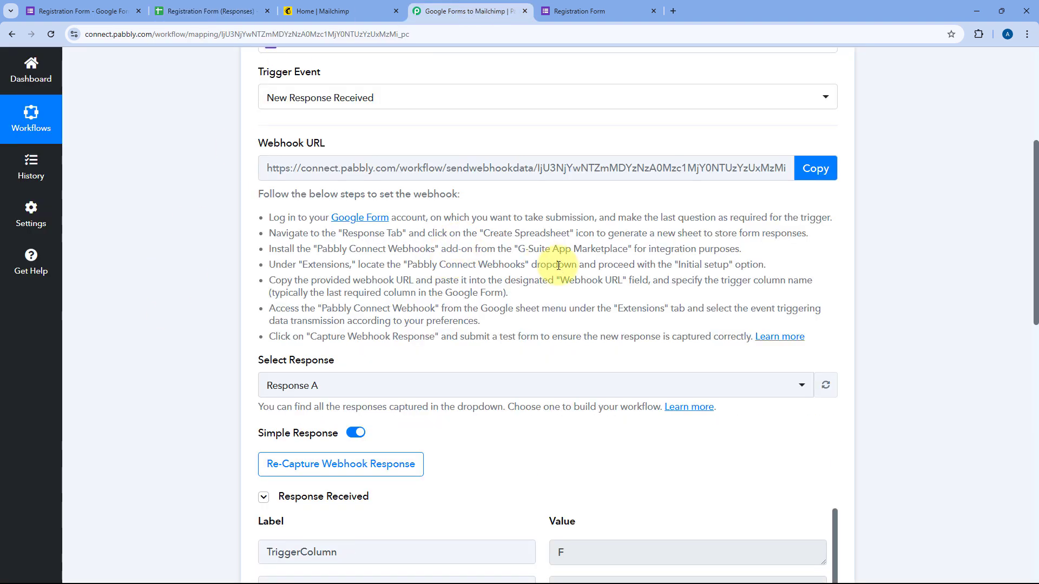
{"action": "scroll", "coordinate": [541, 265], "scroll_direction": "down", "scroll_amount": 3}
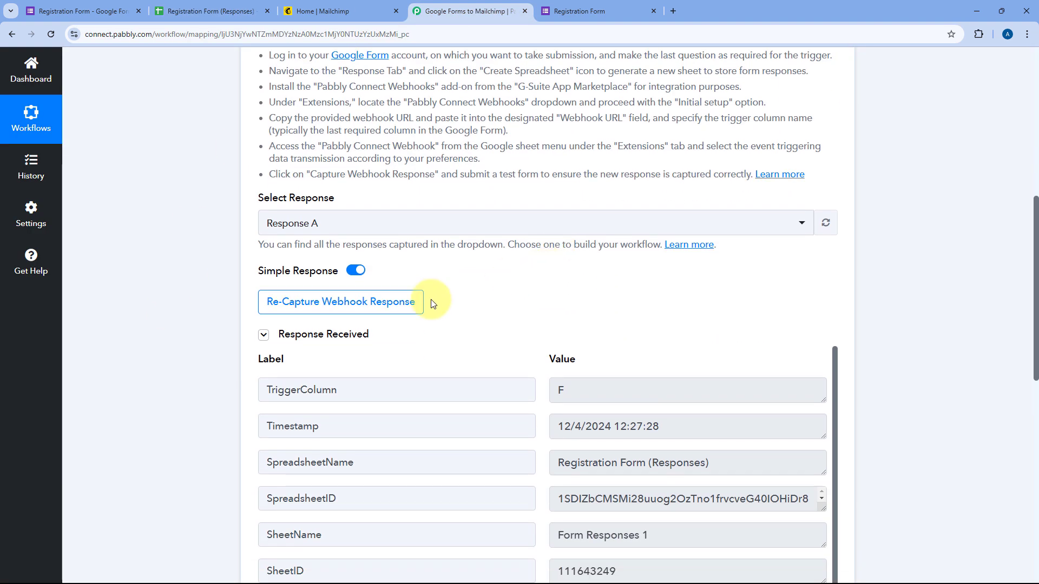
{"action": "scroll", "coordinate": [541, 328], "scroll_direction": "down", "scroll_amount": 3}
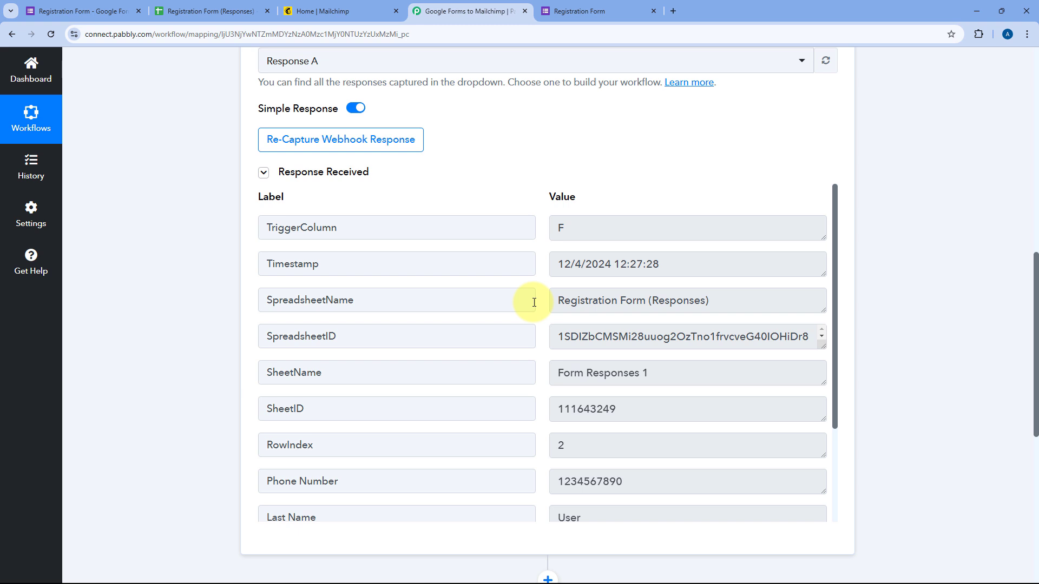
{"action": "left_click_drag", "start_coordinate": [679, 263], "coordinate": [521, 265]}
{"action": "left_click", "coordinate": [542, 266]}
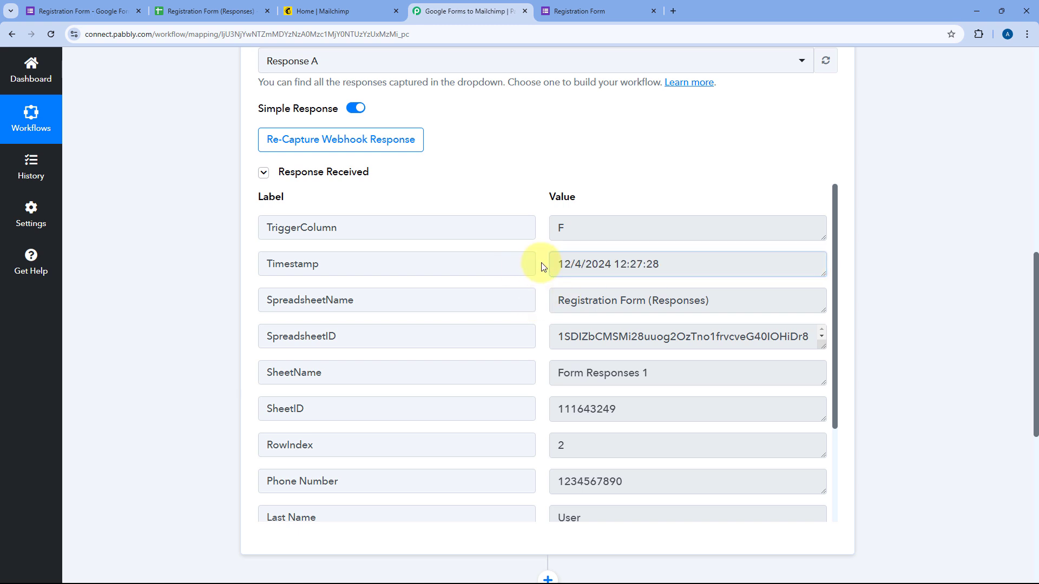
{"action": "scroll", "coordinate": [542, 267], "scroll_direction": "down", "scroll_amount": 2}
{"action": "scroll", "coordinate": [542, 267], "scroll_direction": "down", "scroll_amount": 1}
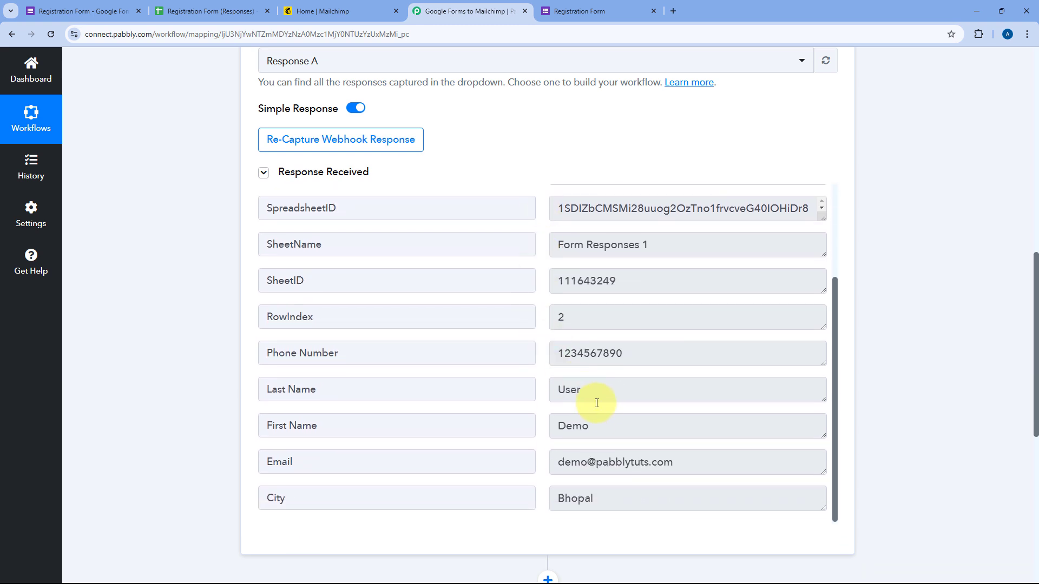
{"action": "left_click_drag", "start_coordinate": [602, 427], "coordinate": [481, 425]}
{"action": "left_click_drag", "start_coordinate": [586, 390], "coordinate": [528, 392]}
{"action": "left_click_drag", "start_coordinate": [704, 466], "coordinate": [521, 459]}
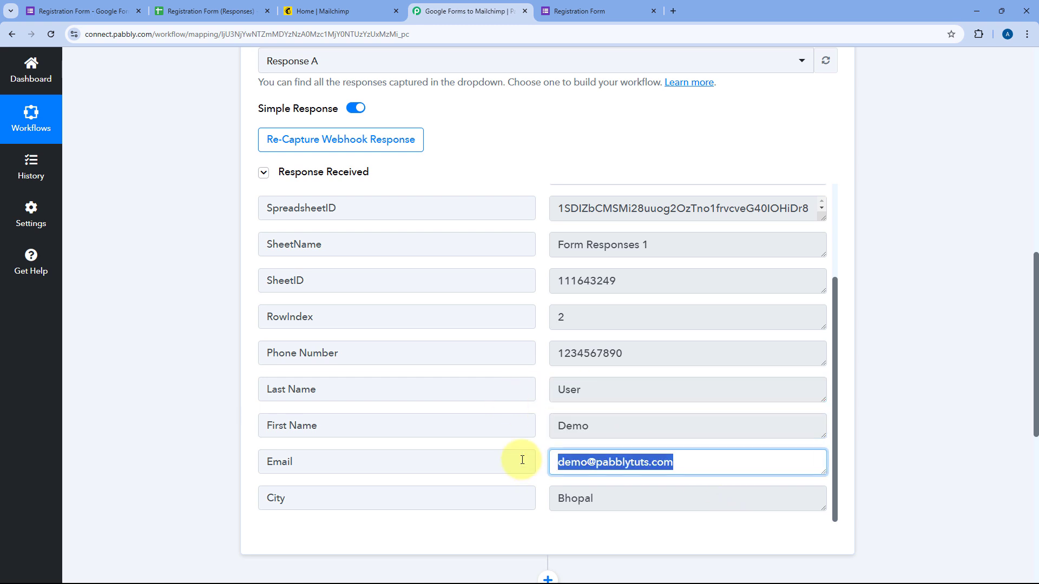
{"action": "left_click_drag", "start_coordinate": [649, 352], "coordinate": [479, 370]}
{"action": "left_click", "coordinate": [616, 497]}
{"action": "left_click_drag", "start_coordinate": [616, 497], "coordinate": [556, 373]}
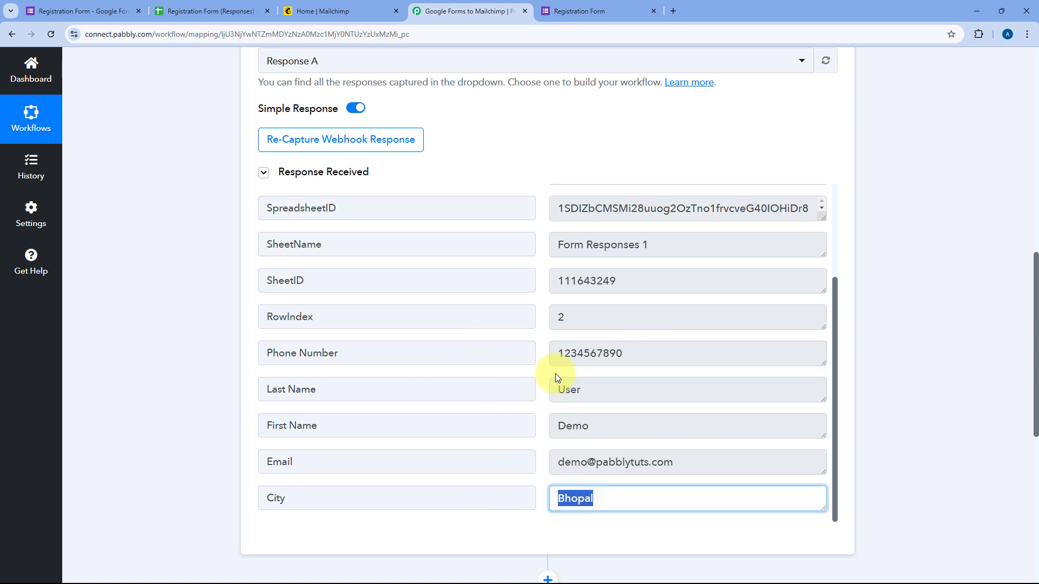
{"action": "left_click", "coordinate": [539, 378]}
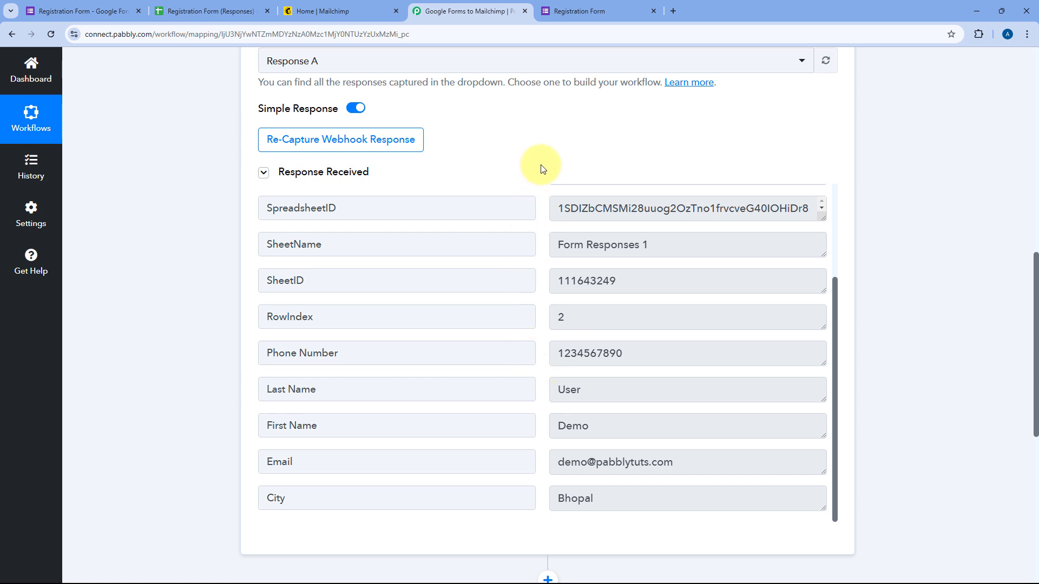
Expand the 'Choose Your Next Application' action step
{"action": "scroll", "coordinate": [540, 168], "scroll_direction": "down", "scroll_amount": 3}
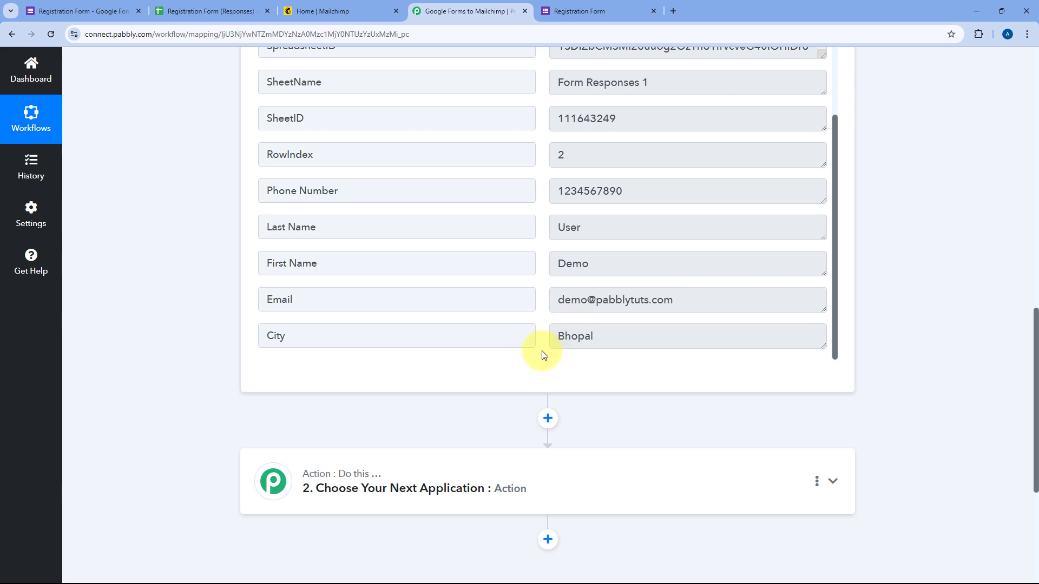
{"action": "scroll", "coordinate": [541, 351], "scroll_direction": "down", "scroll_amount": 4}
{"action": "left_click", "coordinate": [547, 266]}
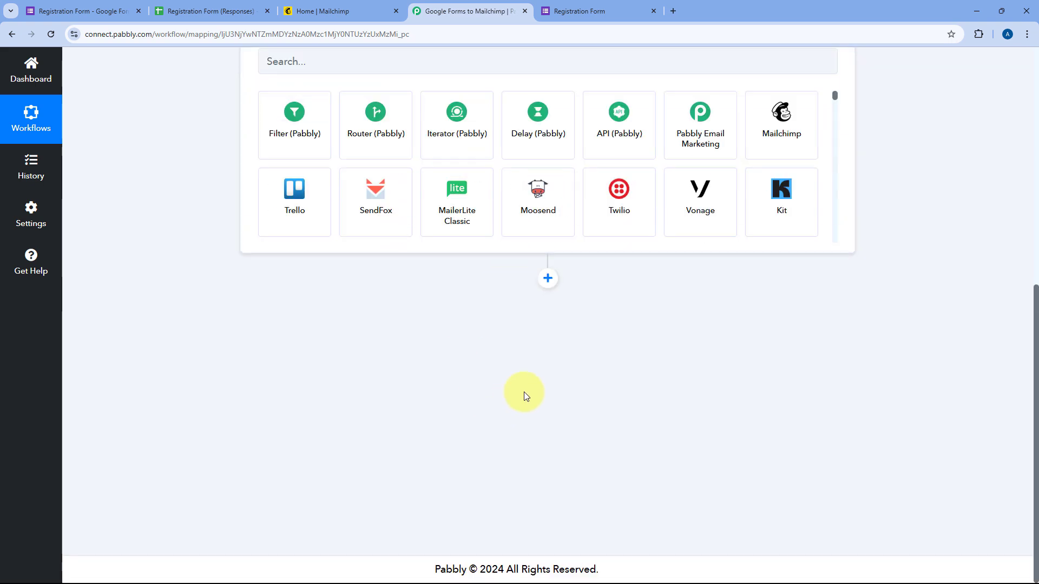
Choose Mailchimp as the action app with the Add New Member with Custom Fields event
{"action": "left_click", "coordinate": [290, 273]}
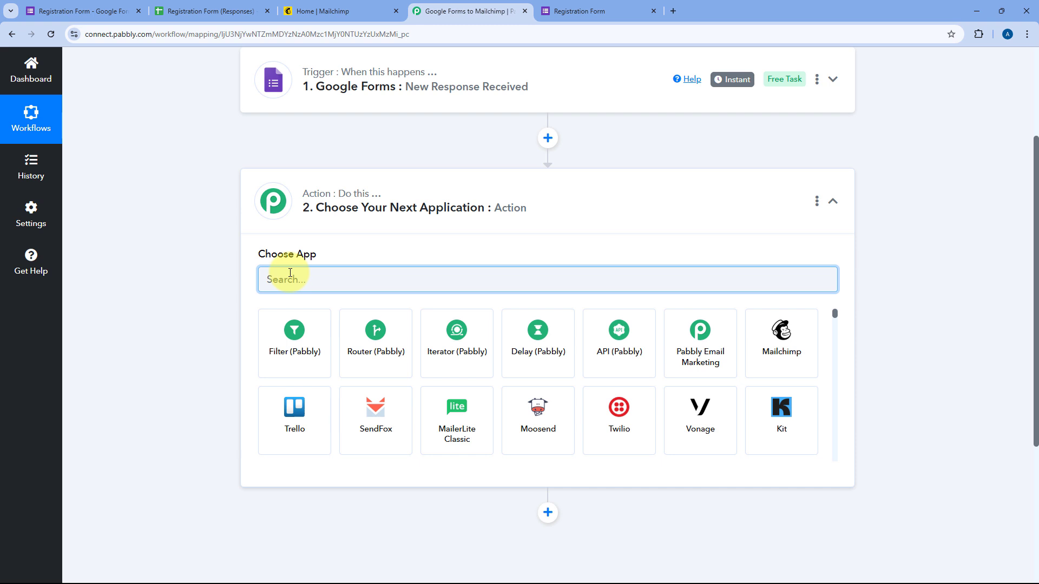
{"action": "type", "text": "Mailc"}
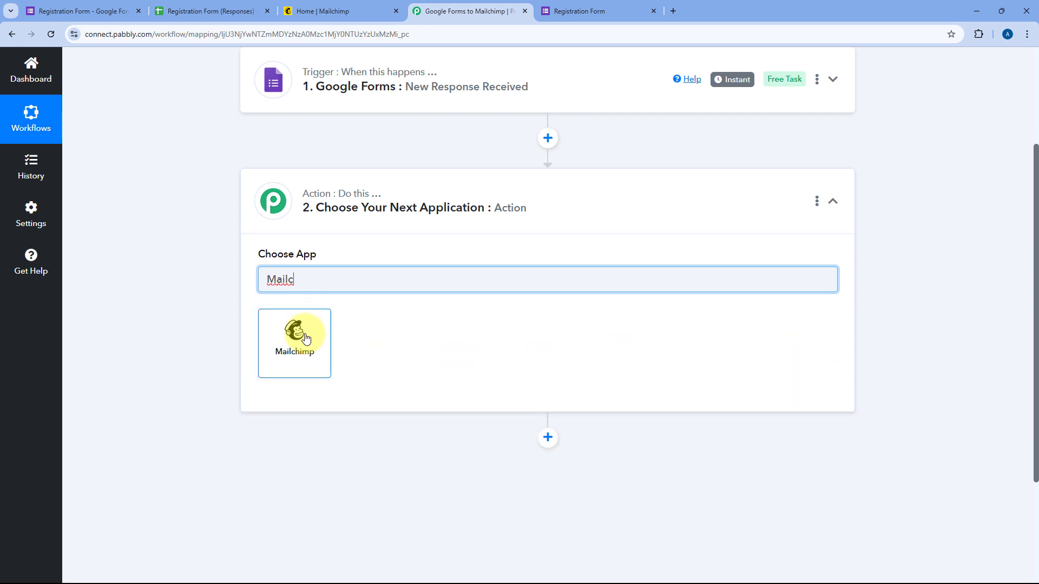
{"action": "left_click", "coordinate": [306, 338]}
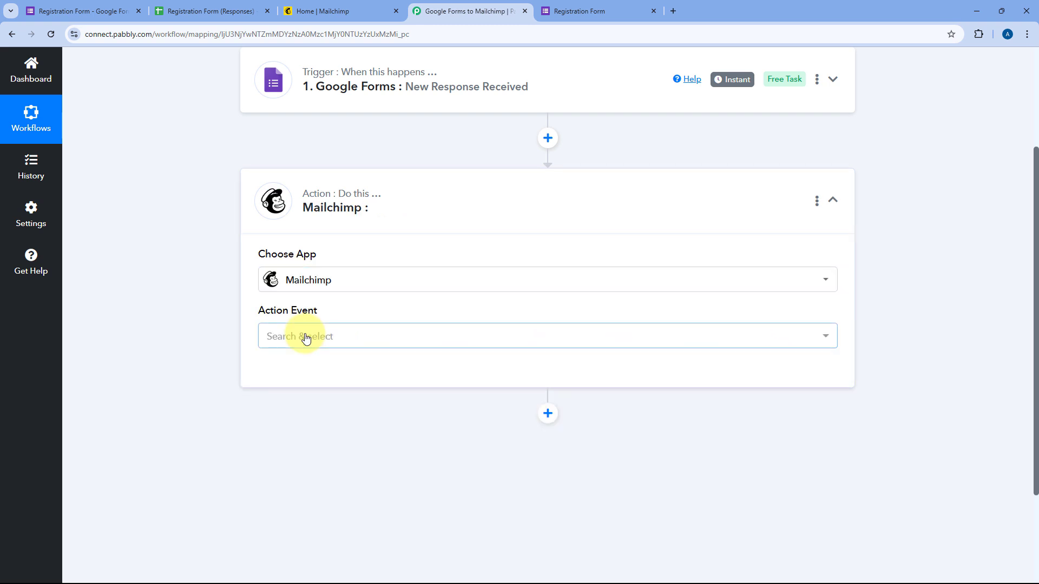
{"action": "left_click", "coordinate": [373, 335]}
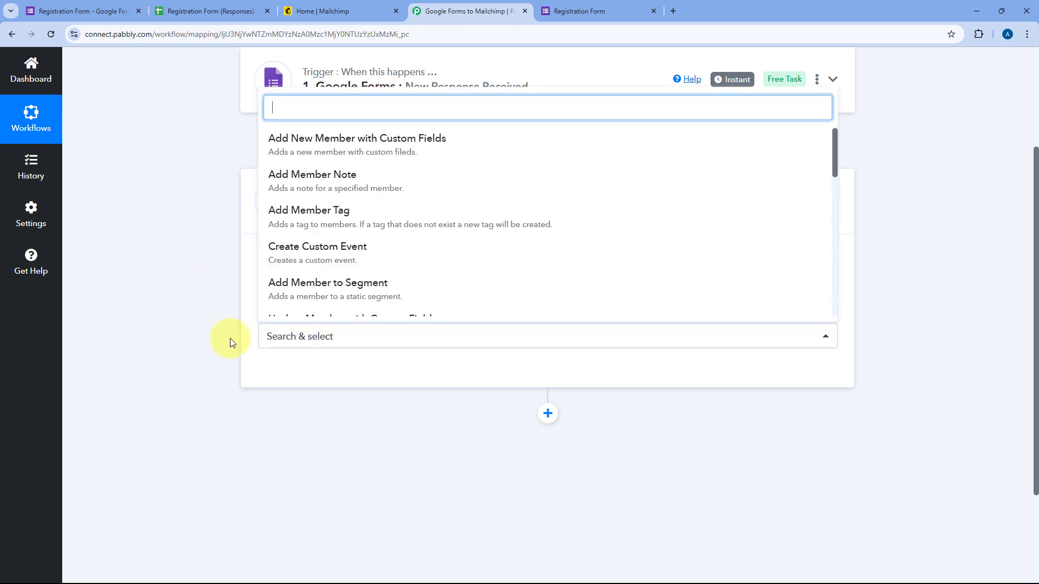
{"action": "scroll", "coordinate": [231, 339], "scroll_direction": "down", "scroll_amount": 2}
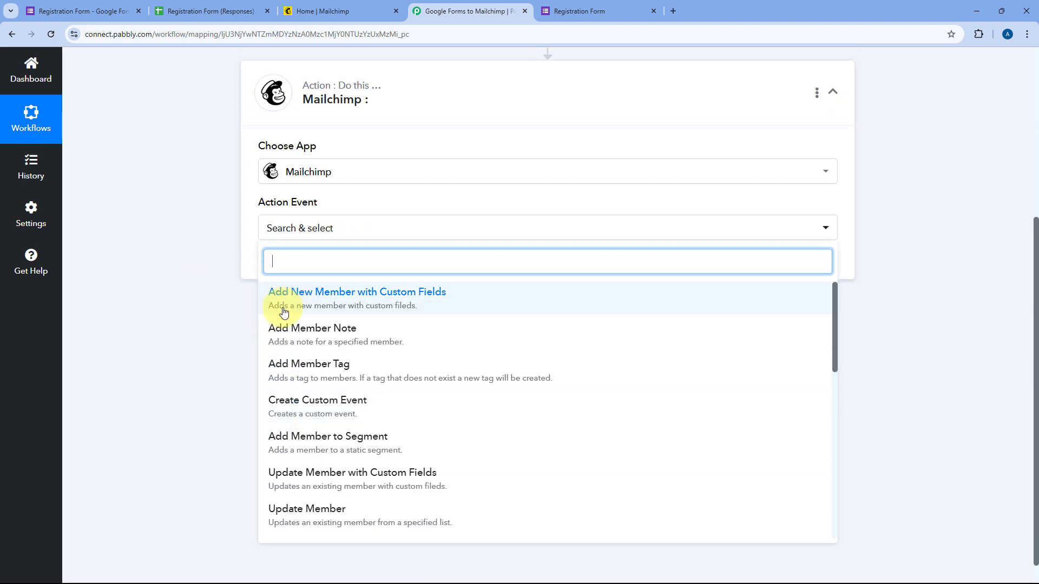
{"action": "left_click", "coordinate": [301, 298]}
Start adding a new Mailchimp account connection
{"action": "scroll", "coordinate": [301, 306], "scroll_direction": "up", "scroll_amount": 1}
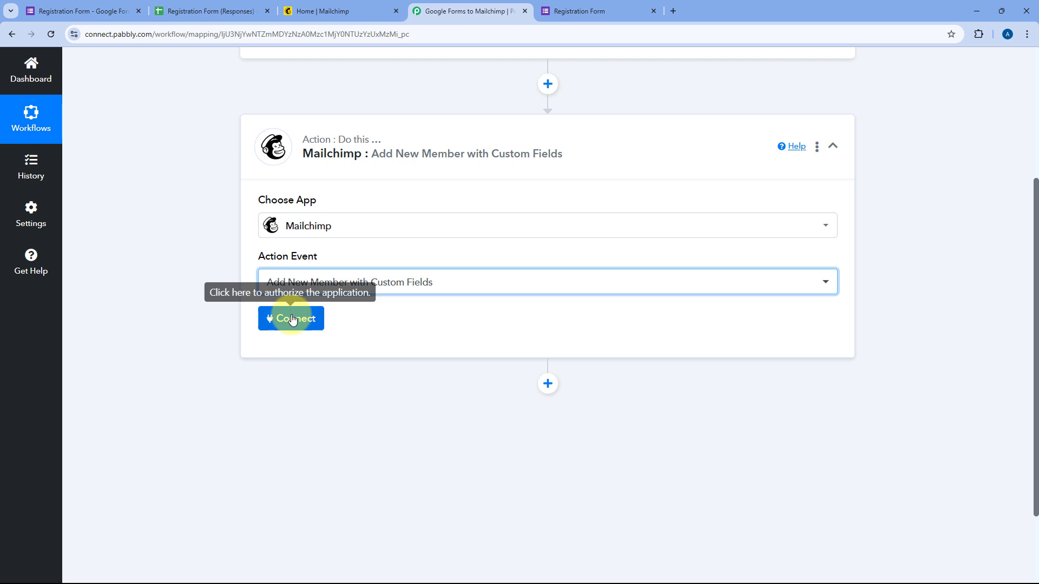
{"action": "left_click", "coordinate": [267, 319]}
{"action": "left_click", "coordinate": [480, 179]}
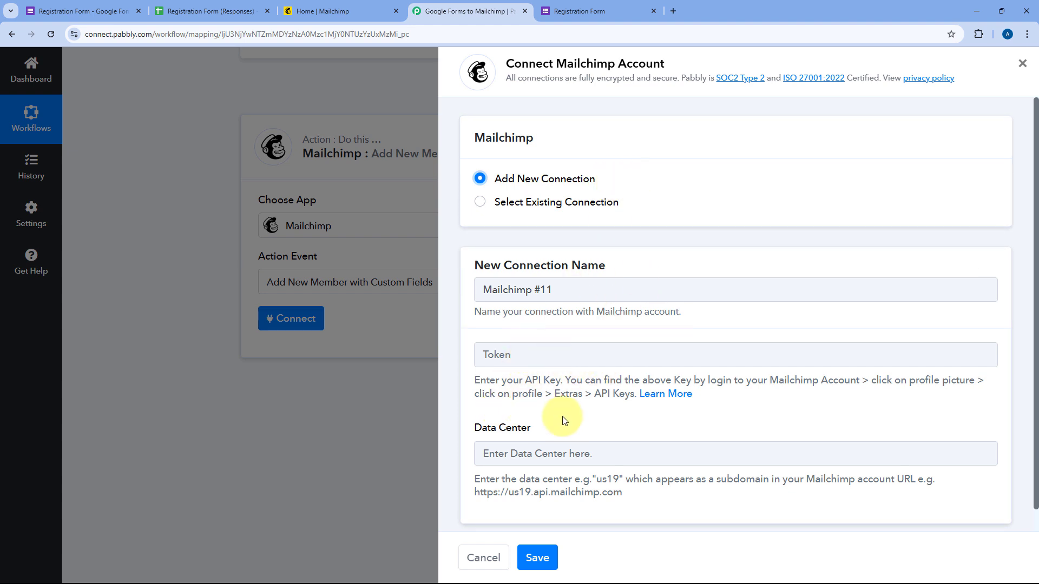
{"action": "left_click", "coordinate": [360, 11]}
{"action": "left_click", "coordinate": [1010, 74]}
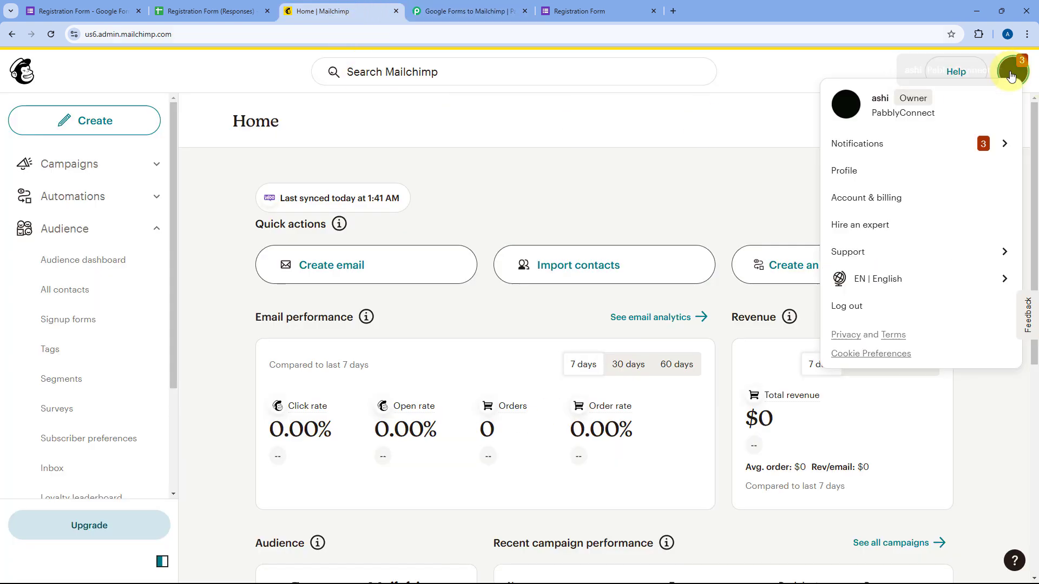
{"action": "left_click", "coordinate": [885, 173]}
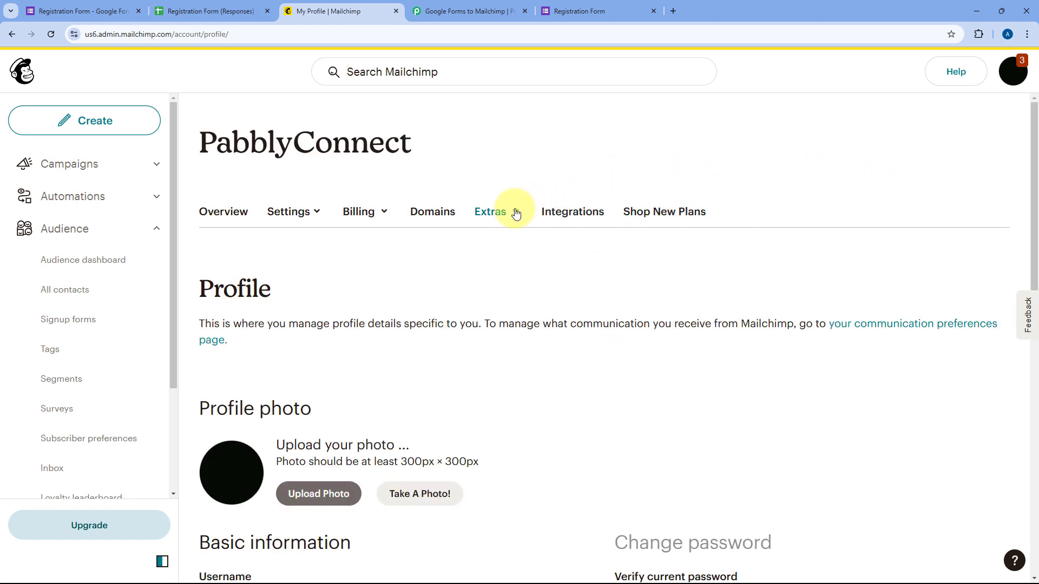
{"action": "left_click", "coordinate": [515, 211]}
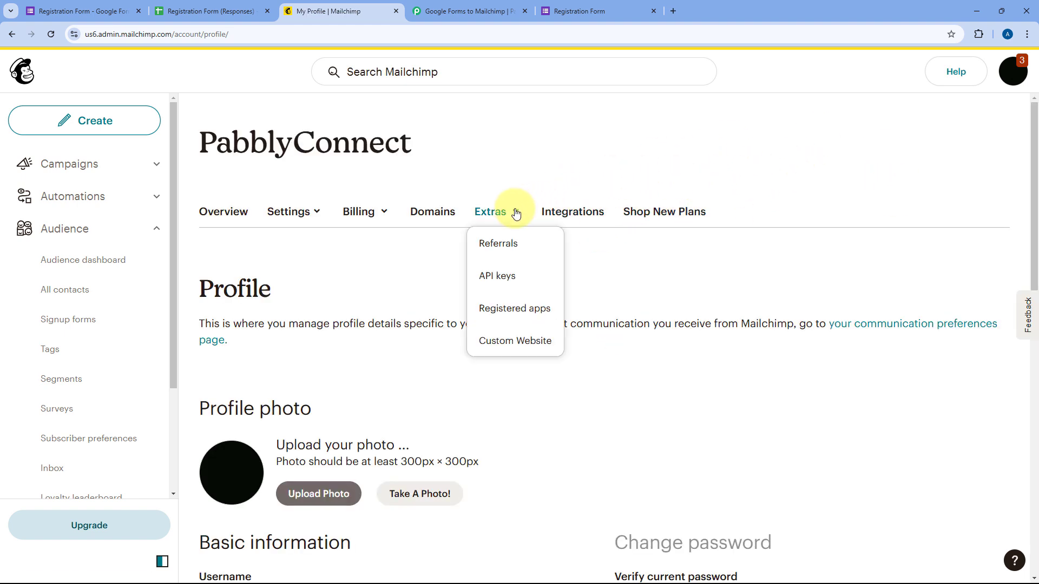
{"action": "left_click", "coordinate": [505, 276]}
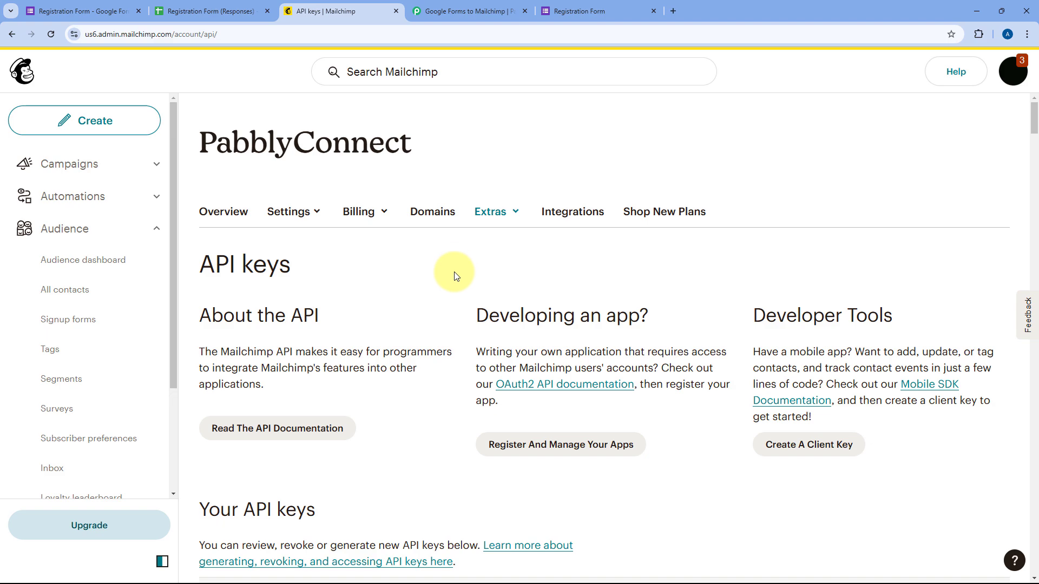
{"action": "scroll", "coordinate": [457, 273], "scroll_direction": "down", "scroll_amount": 3}
{"action": "scroll", "coordinate": [487, 260], "scroll_direction": "down", "scroll_amount": 4}
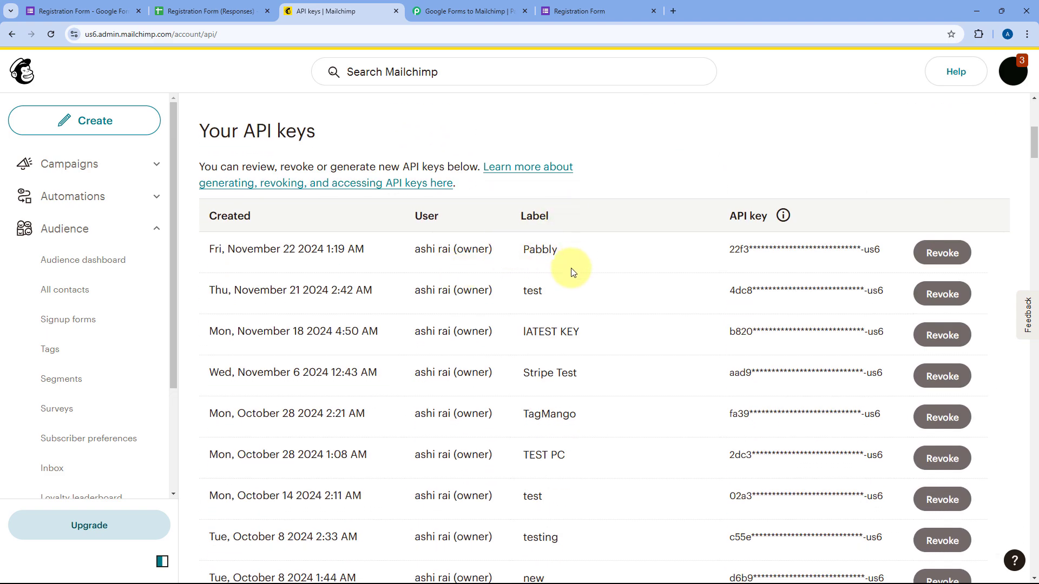
{"action": "scroll", "coordinate": [606, 287], "scroll_direction": "up", "scroll_amount": 3}
{"action": "scroll", "coordinate": [632, 300], "scroll_direction": "down", "scroll_amount": 4}
{"action": "scroll", "coordinate": [531, 195], "scroll_direction": "up", "scroll_amount": 7}
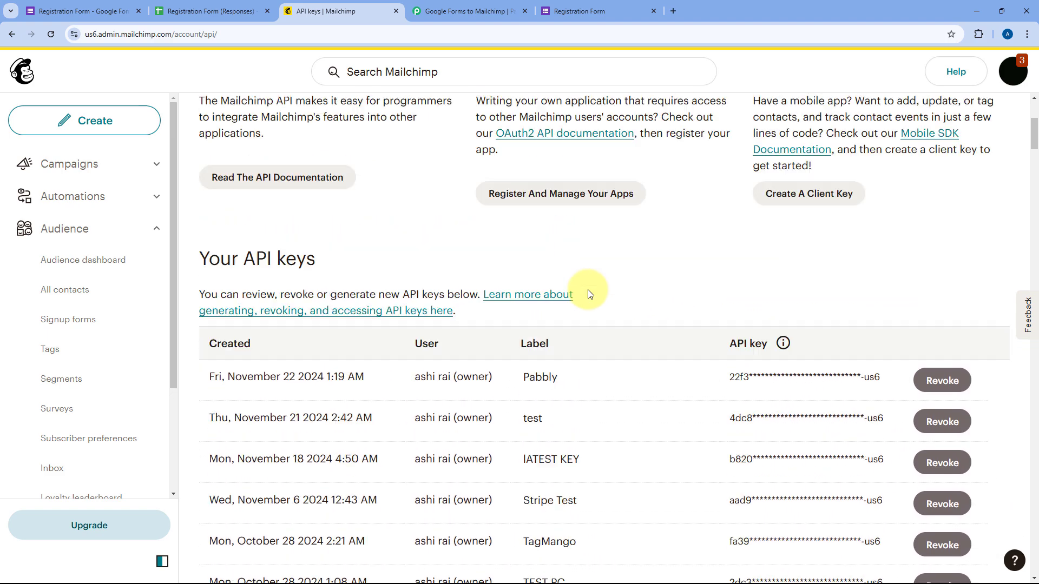
{"action": "scroll", "coordinate": [661, 353], "scroll_direction": "down", "scroll_amount": 20}
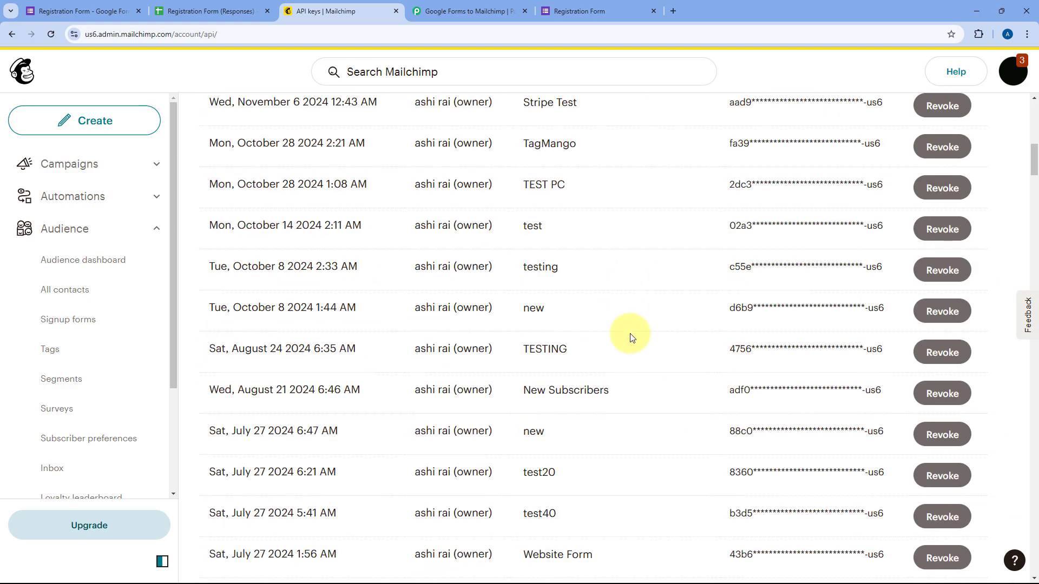
{"action": "scroll", "coordinate": [617, 361], "scroll_direction": "down", "scroll_amount": 20}
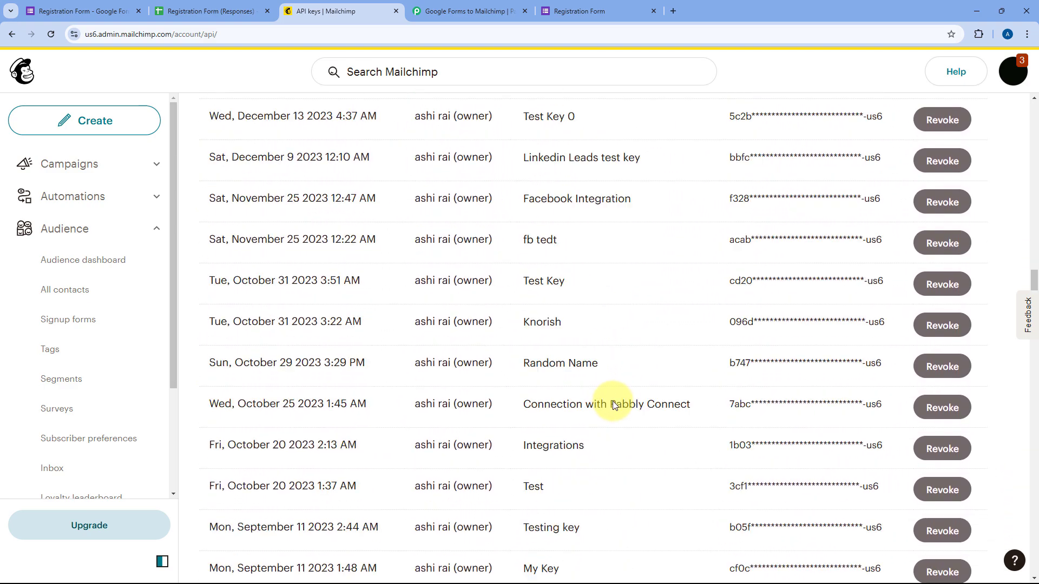
{"action": "scroll", "coordinate": [617, 429], "scroll_direction": "down", "scroll_amount": 20}
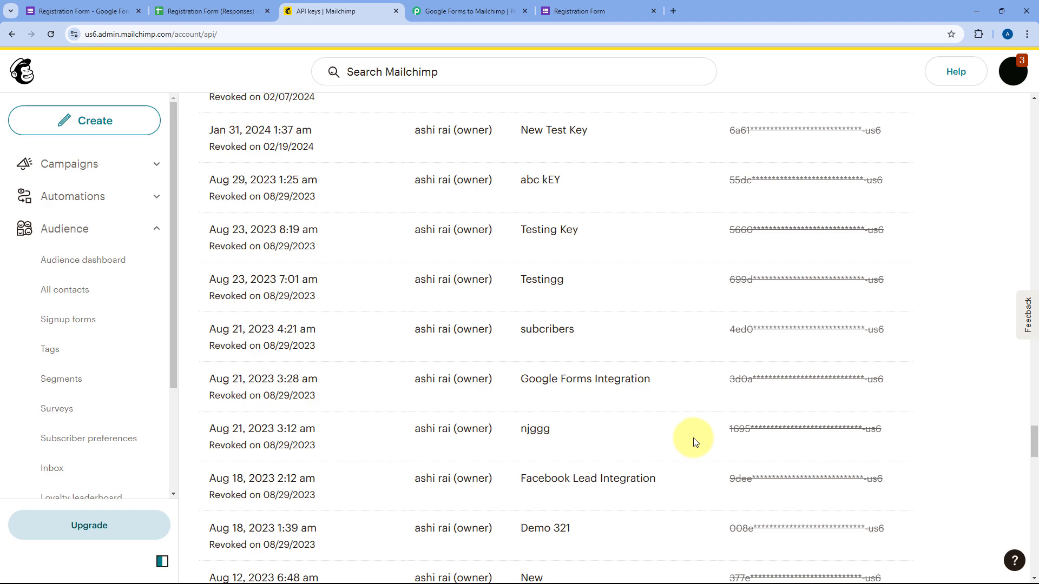
{"action": "scroll", "coordinate": [682, 440], "scroll_direction": "down", "scroll_amount": 6}
{"action": "scroll", "coordinate": [626, 417], "scroll_direction": "up", "scroll_amount": 5}
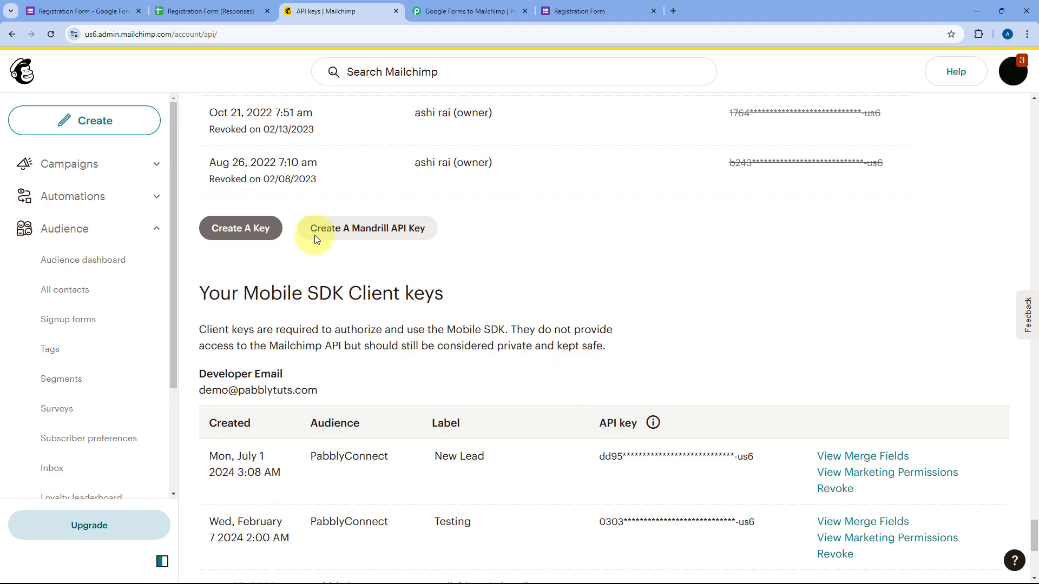
Generate and copy a Mailchimp API key named 'Pabbly Connect', then return to Pabbly's Token field
{"action": "left_click", "coordinate": [242, 231]}
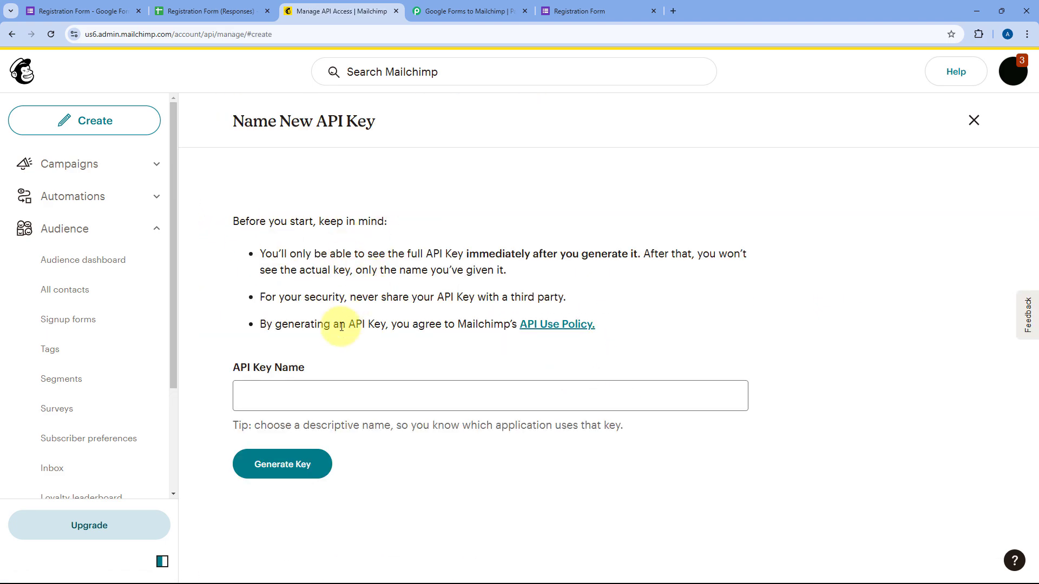
{"action": "left_click", "coordinate": [308, 399]}
{"action": "key", "text": "Down"}
{"action": "key", "text": "Down"}
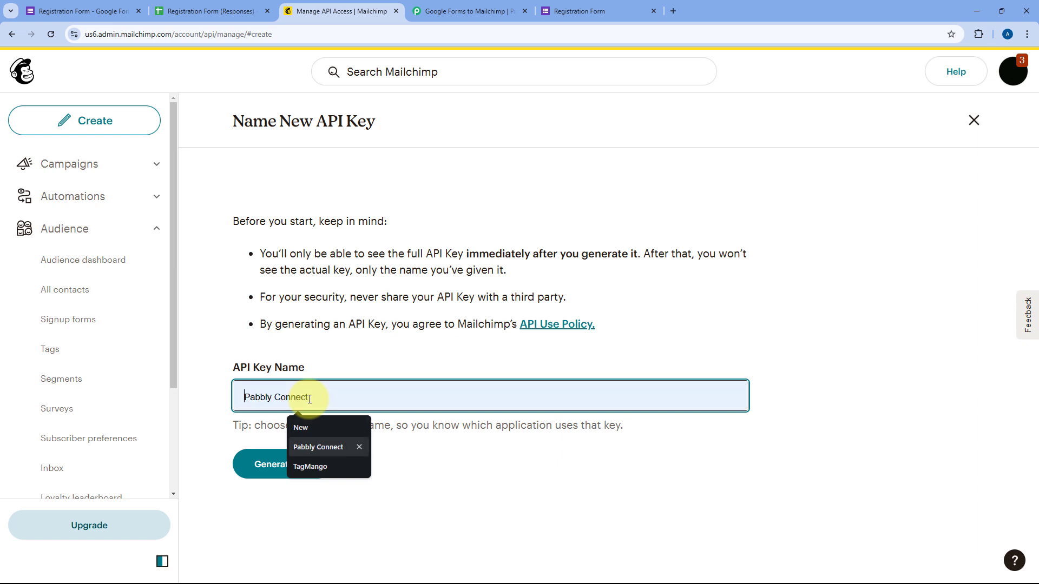
{"action": "key", "text": "Return"}
{"action": "left_click", "coordinate": [300, 471]}
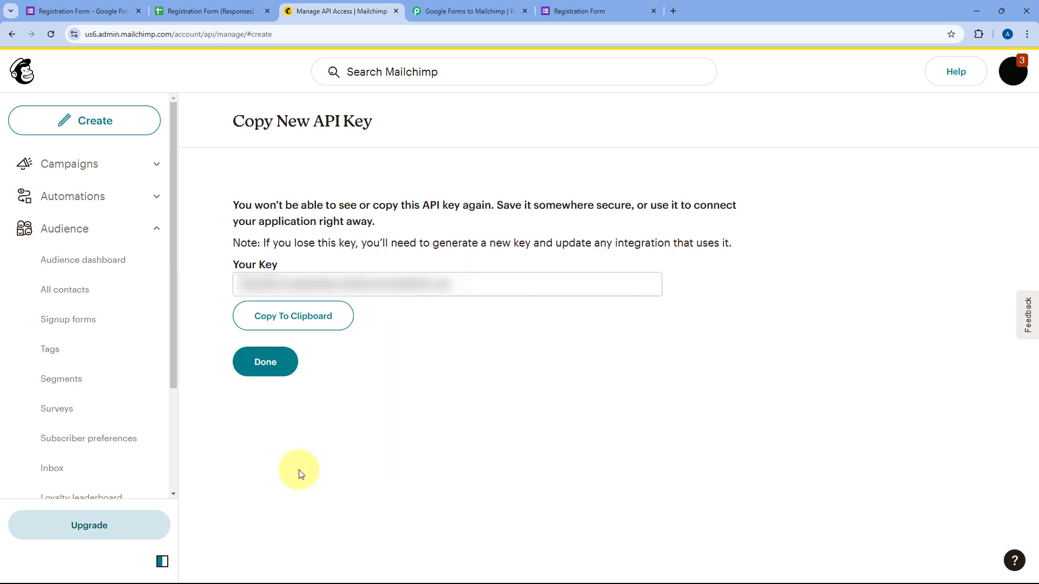
{"action": "left_click", "coordinate": [334, 319]}
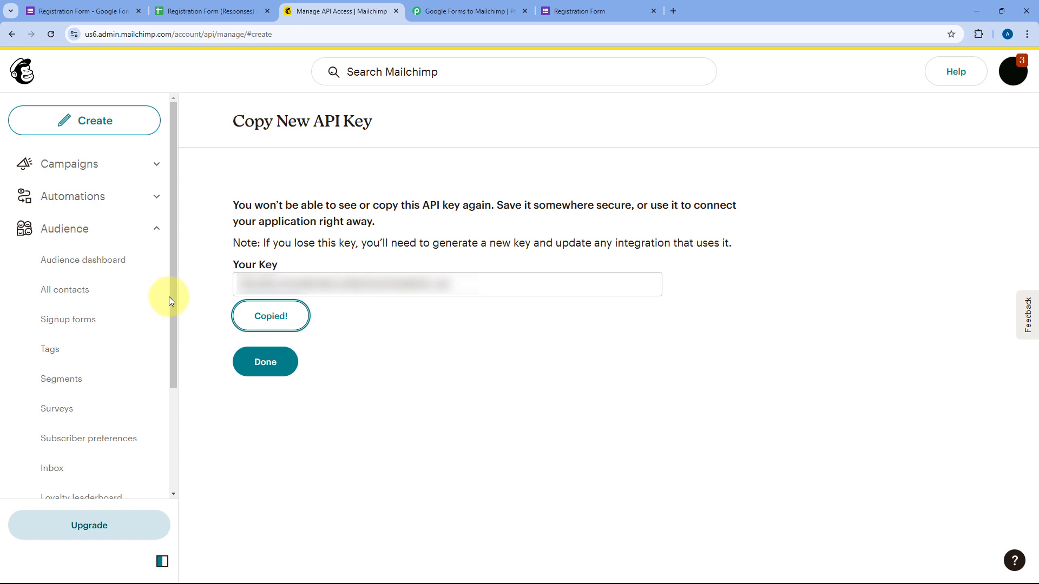
{"action": "left_click", "coordinate": [454, 11]}
{"action": "left_click", "coordinate": [523, 356]}
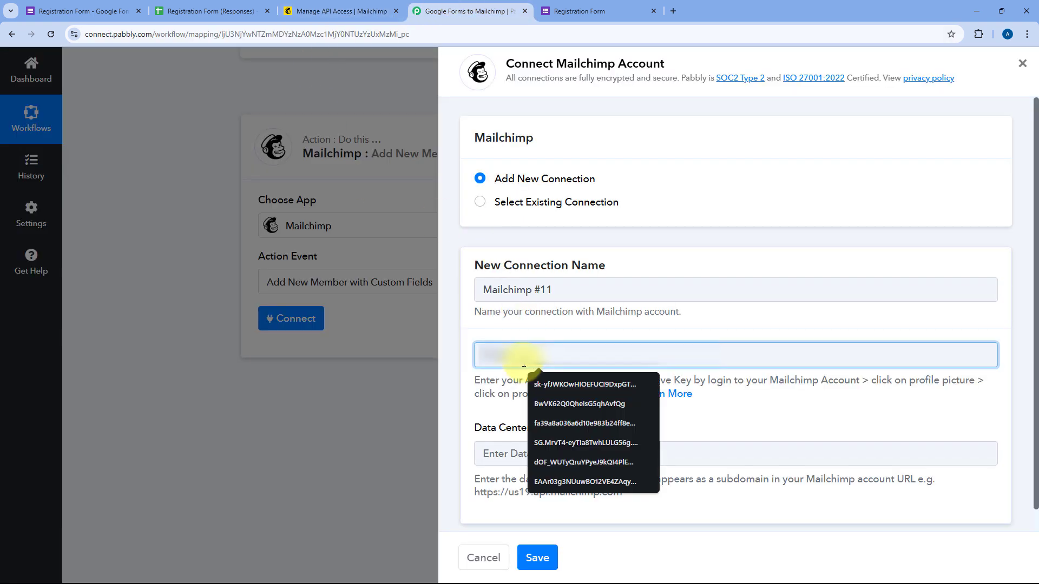
Enter the API key as Token and data center us6 from the Mailchimp URL, then save the connection
{"action": "key", "text": "ctrl+v"}
{"action": "left_click", "coordinate": [557, 452]}
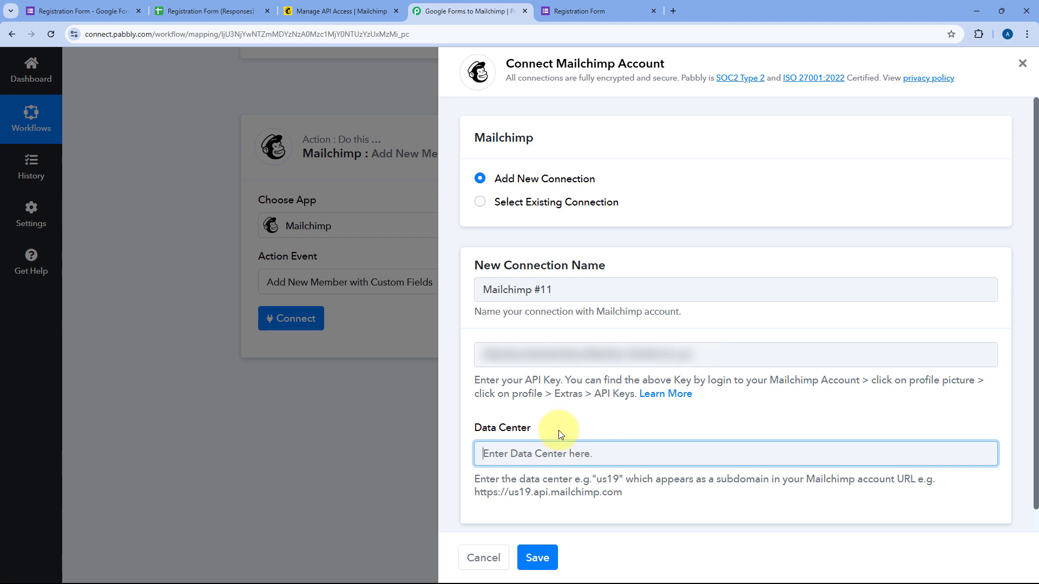
{"action": "left_click", "coordinate": [343, 8]}
{"action": "left_click", "coordinate": [90, 34]}
{"action": "left_click", "coordinate": [91, 34]}
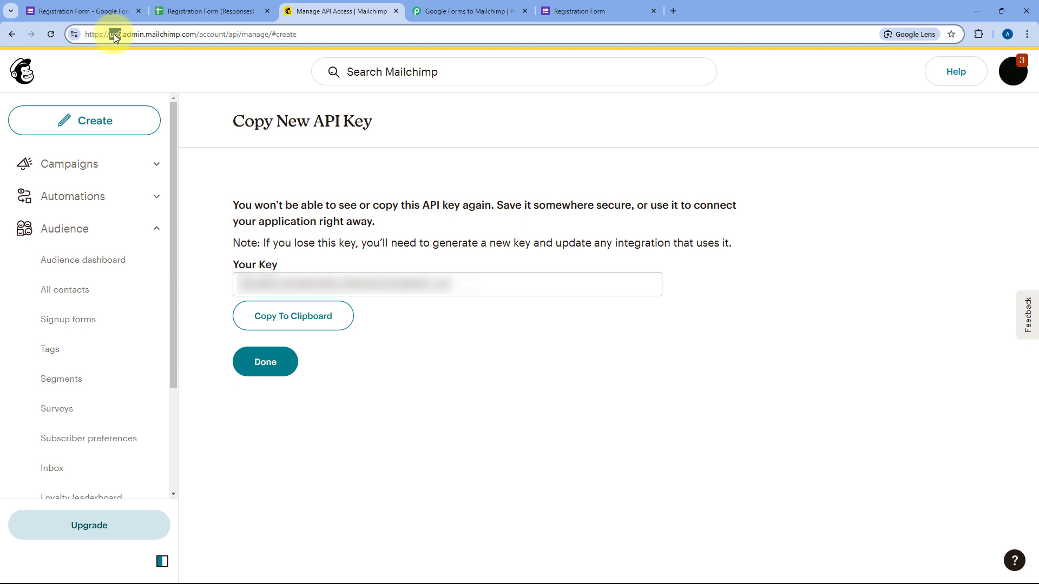
{"action": "double_click", "coordinate": [114, 34]}
{"action": "right_click", "coordinate": [115, 36]}
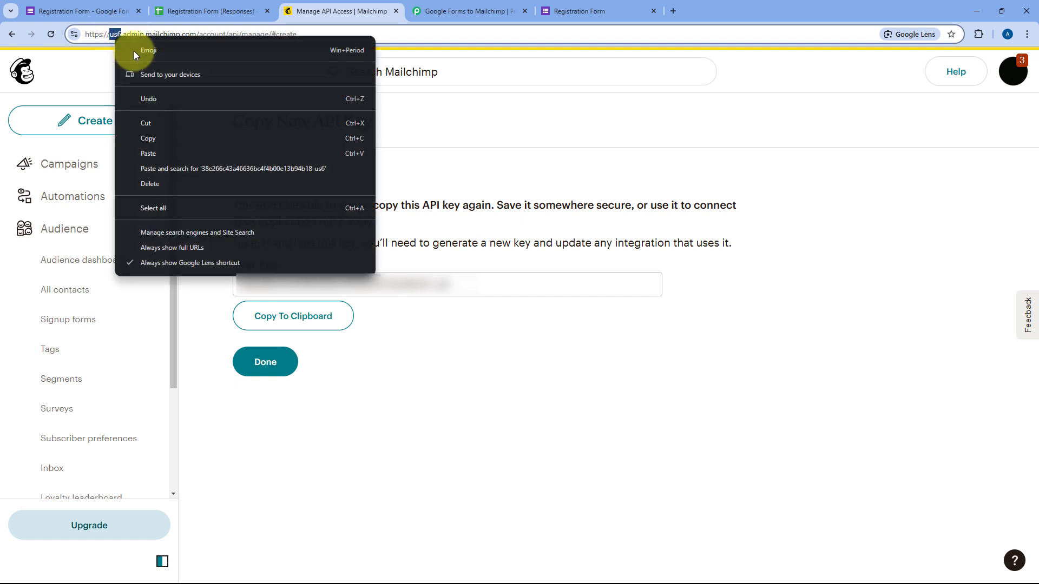
{"action": "left_click", "coordinate": [160, 141]}
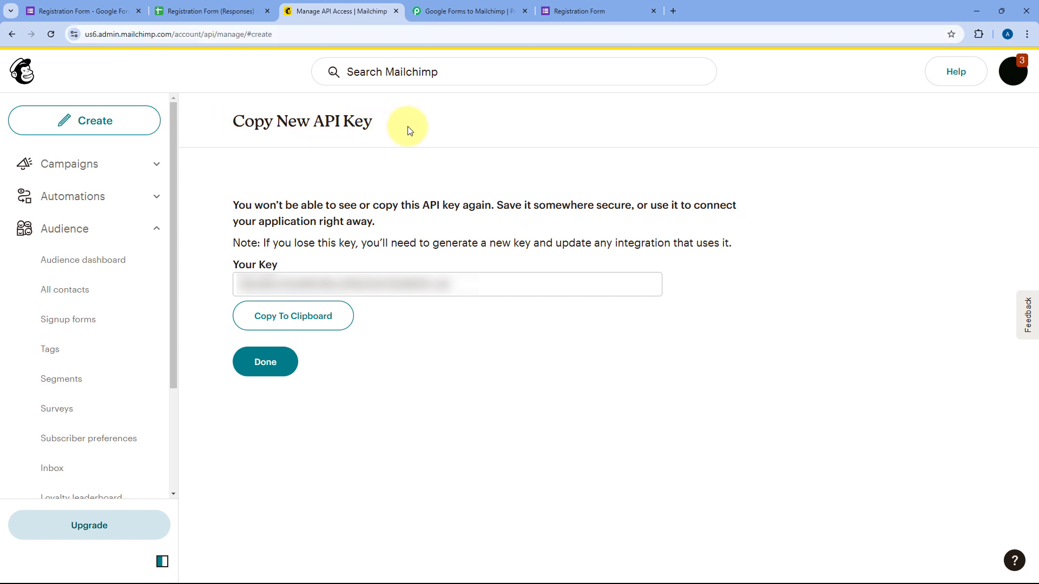
{"action": "left_click", "coordinate": [470, 11]}
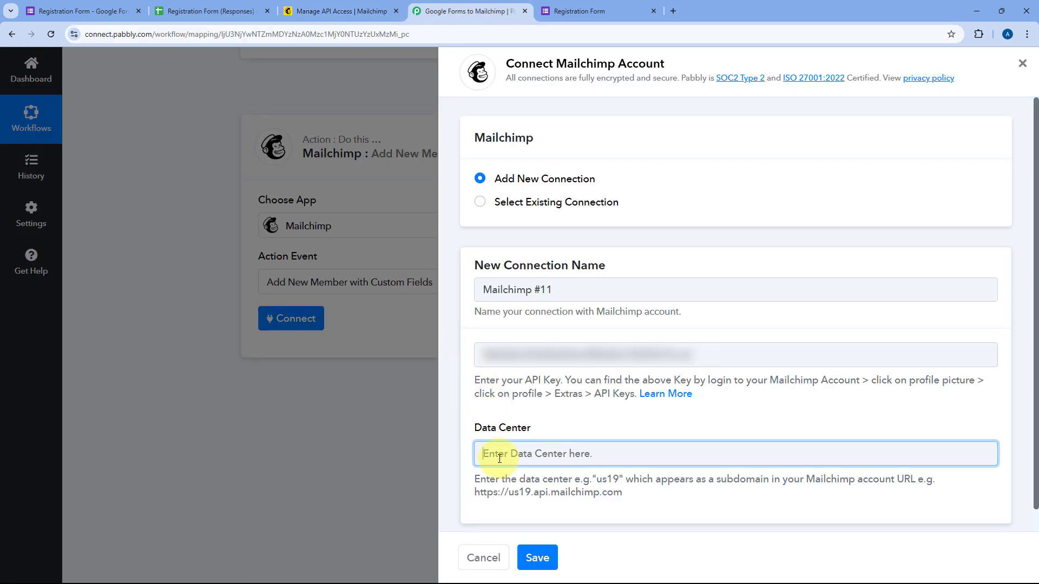
{"action": "key", "text": "ctrl+v"}
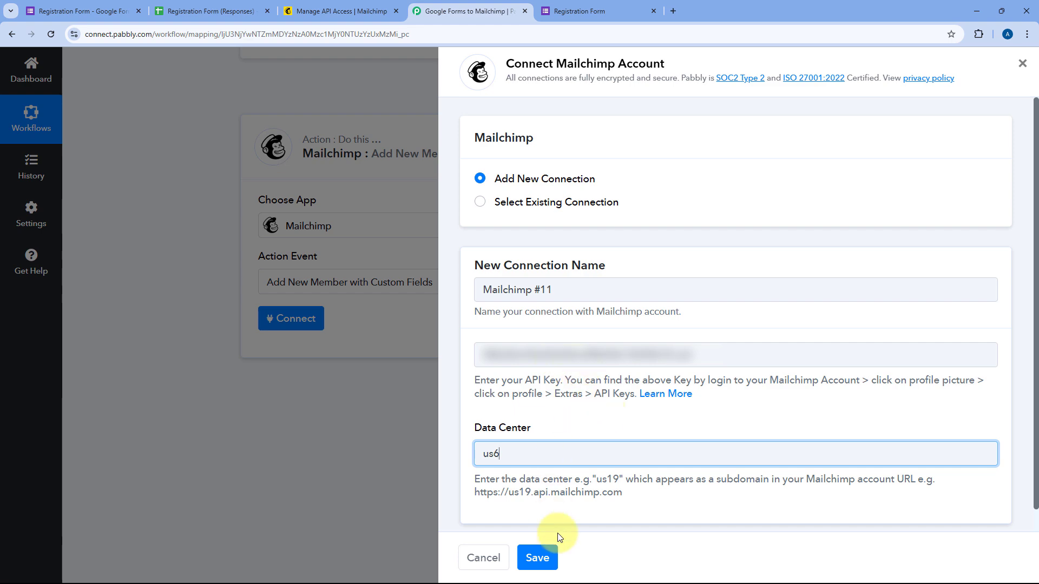
{"action": "left_click", "coordinate": [545, 561]}
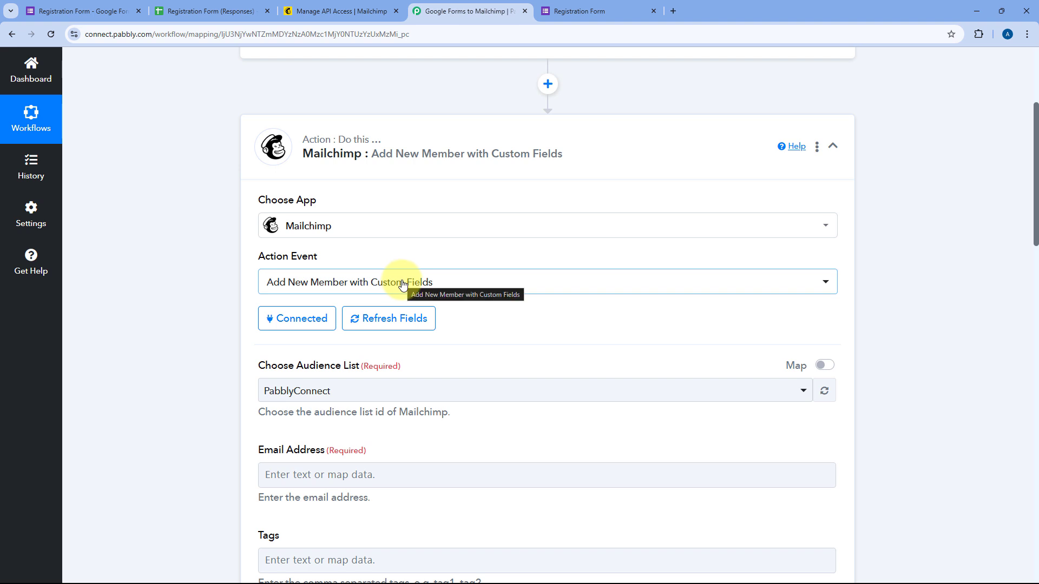
{"action": "scroll", "coordinate": [234, 291], "scroll_direction": "down", "scroll_amount": 3}
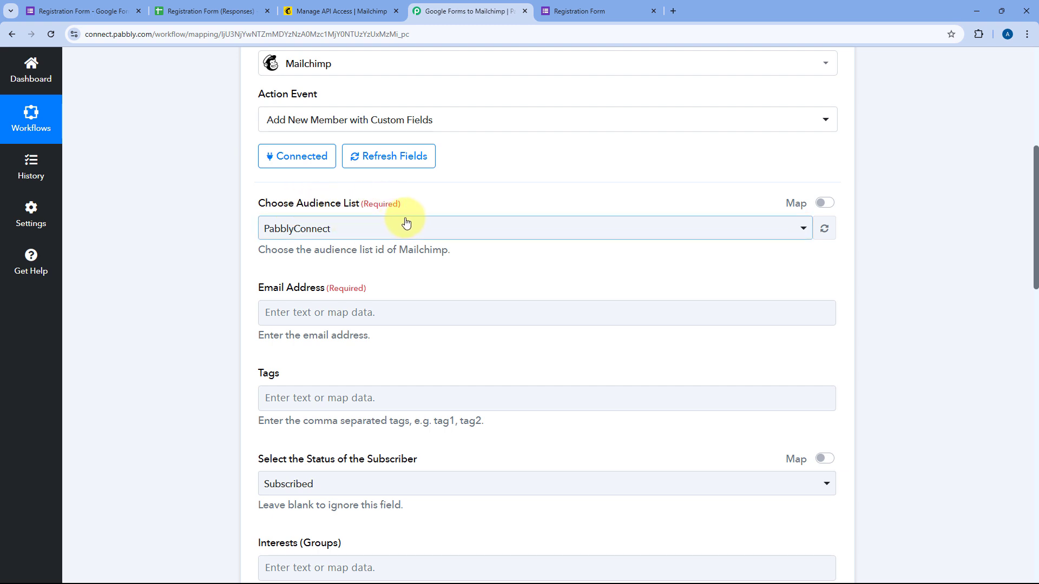
{"action": "left_click", "coordinate": [409, 225]}
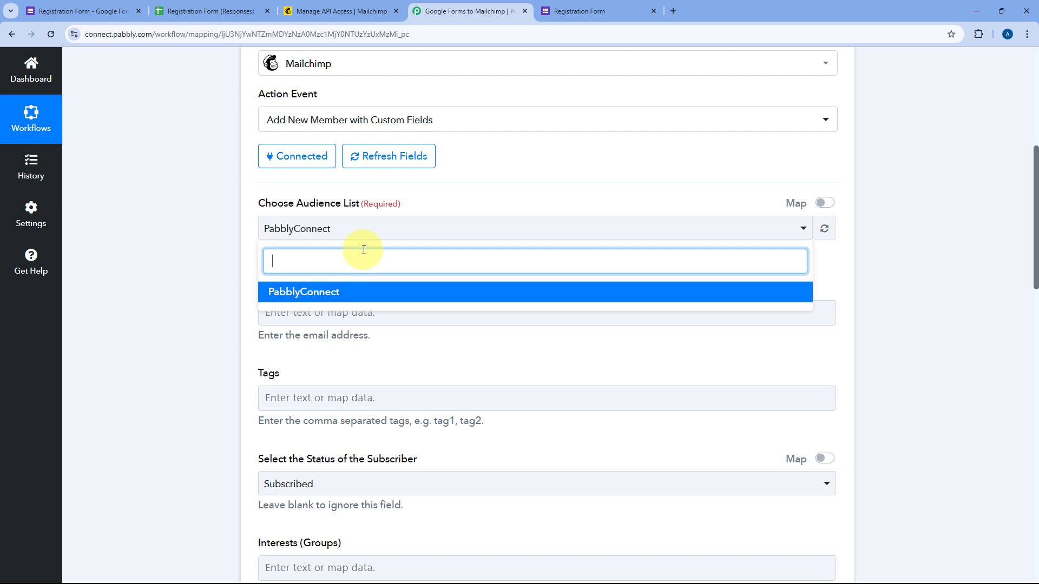
{"action": "left_click", "coordinate": [253, 228]}
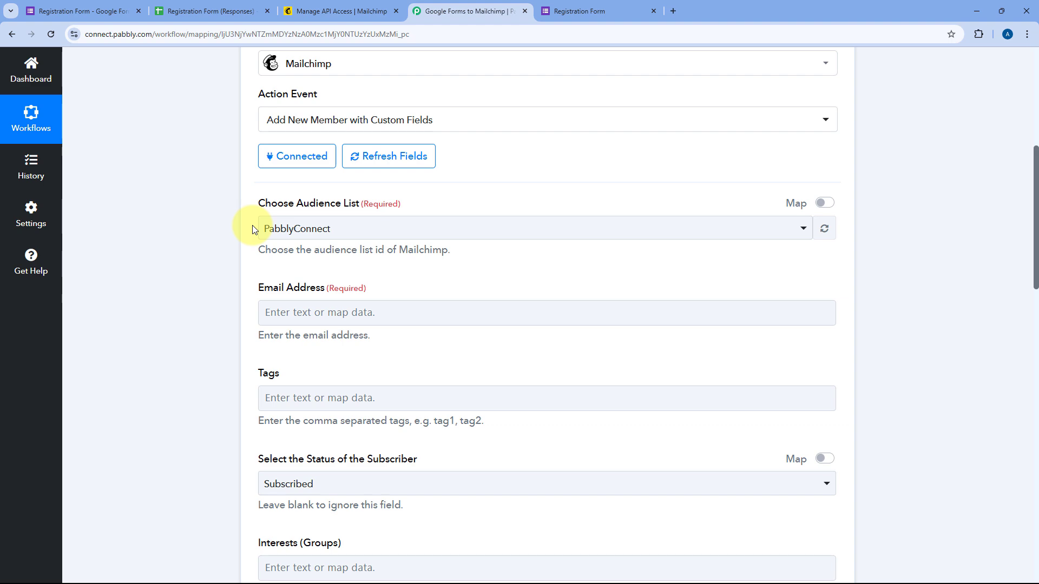
{"action": "scroll", "coordinate": [324, 232], "scroll_direction": "down", "scroll_amount": 2}
{"action": "left_click", "coordinate": [349, 198]}
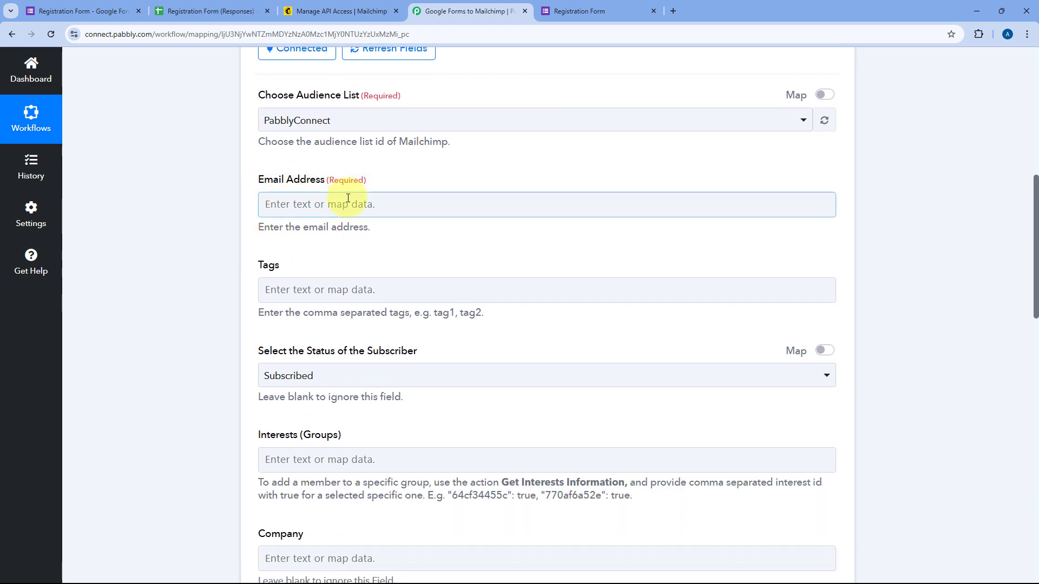
{"action": "scroll", "coordinate": [482, 217], "scroll_direction": "up", "scroll_amount": 7}
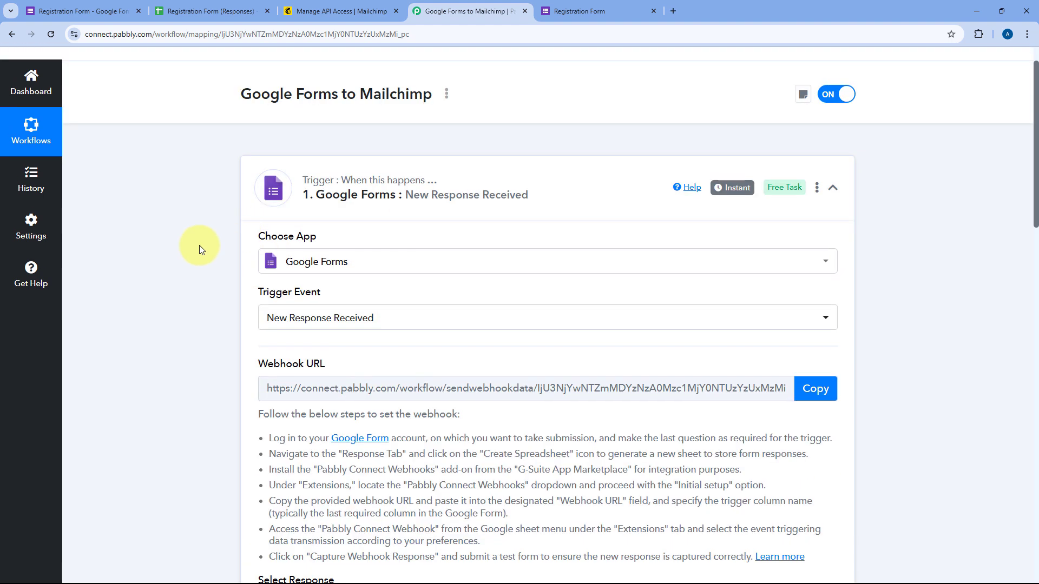
{"action": "scroll", "coordinate": [199, 245], "scroll_direction": "down", "scroll_amount": 10}
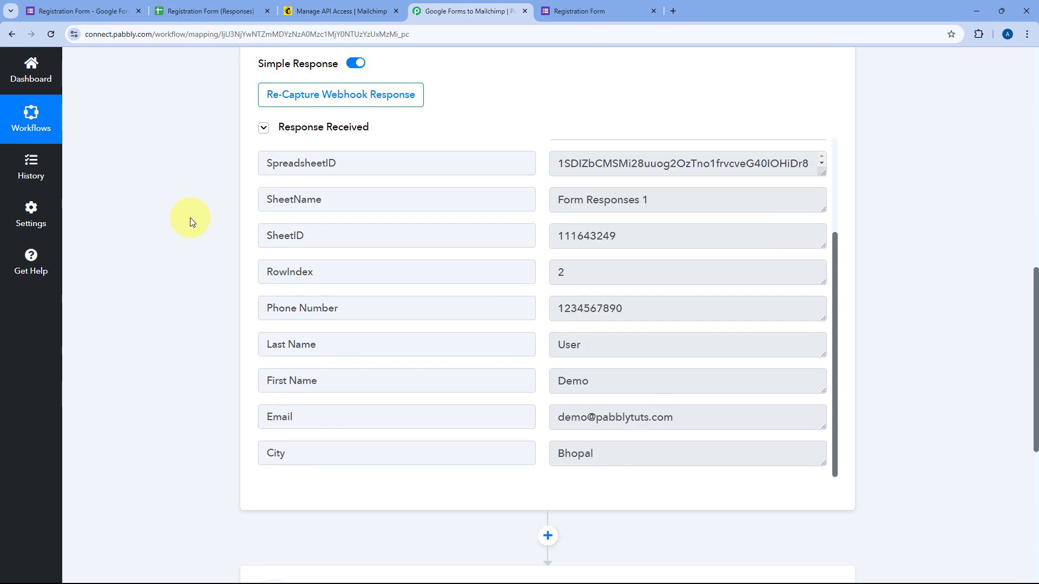
{"action": "scroll", "coordinate": [533, 197], "scroll_direction": "down", "scroll_amount": 3}
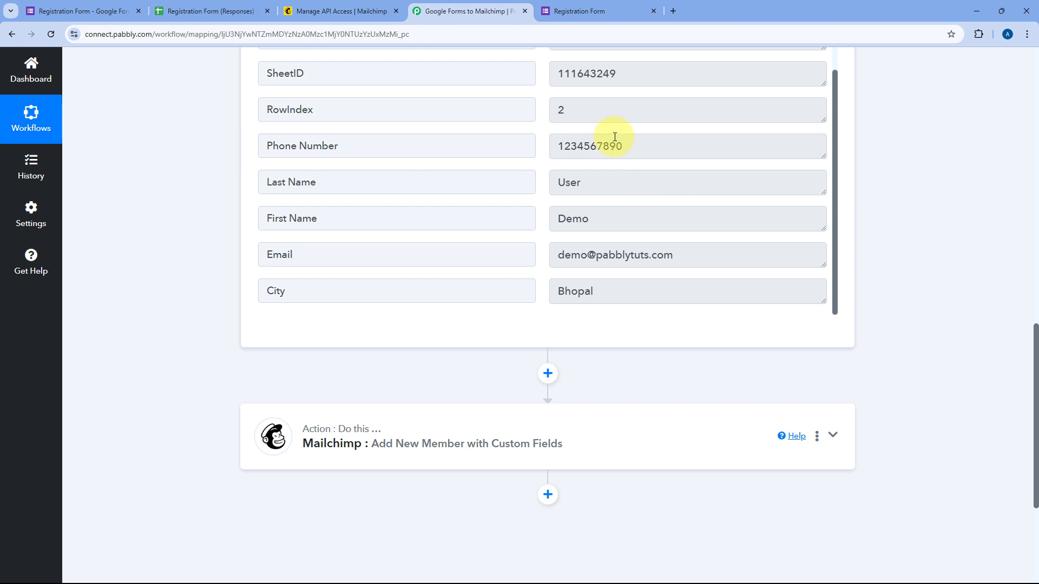
{"action": "left_click_drag", "start_coordinate": [685, 255], "coordinate": [543, 258]}
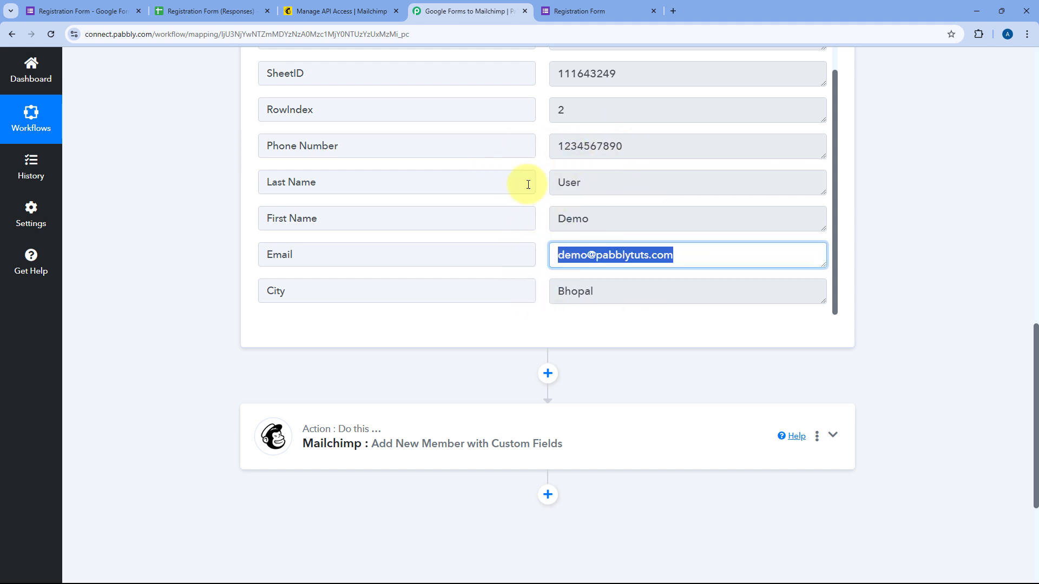
{"action": "scroll", "coordinate": [528, 185], "scroll_direction": "down", "scroll_amount": 5}
{"action": "left_click", "coordinate": [419, 230]}
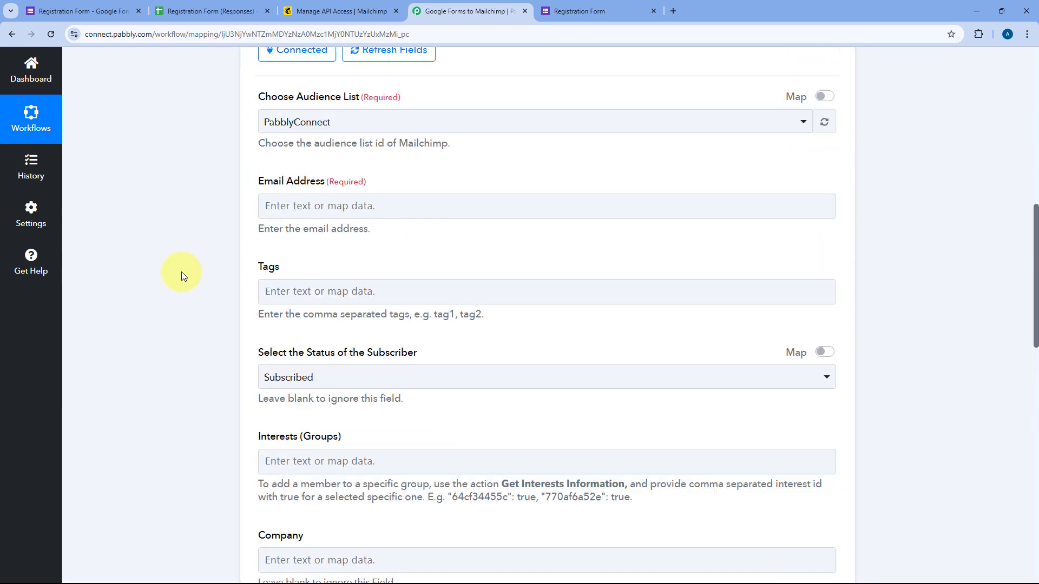
{"action": "scroll", "coordinate": [528, 139], "scroll_direction": "up", "scroll_amount": 6}
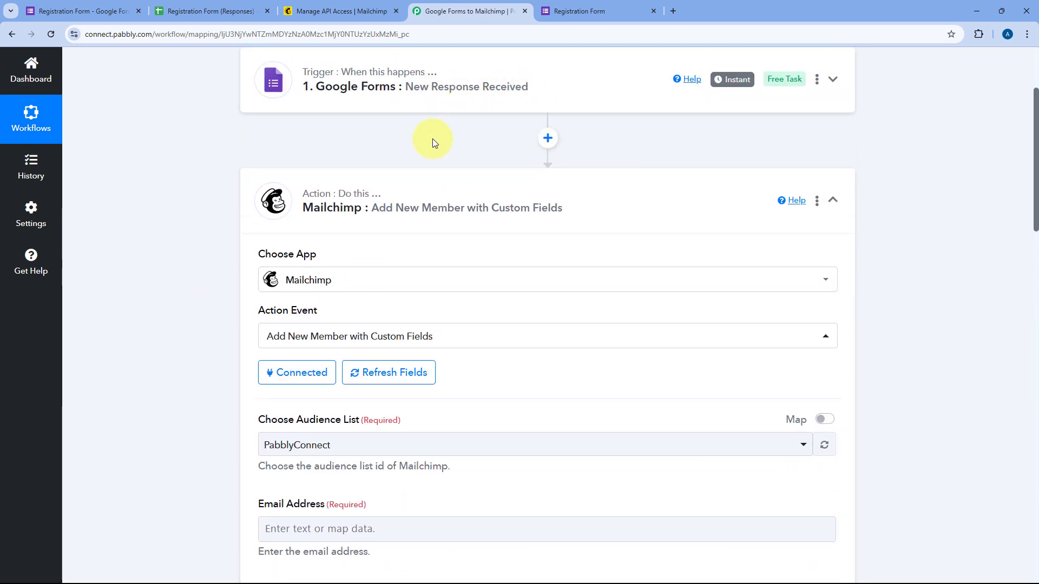
{"action": "scroll", "coordinate": [433, 143], "scroll_direction": "down", "scroll_amount": 4}
{"action": "scroll", "coordinate": [371, 266], "scroll_direction": "down", "scroll_amount": 2}
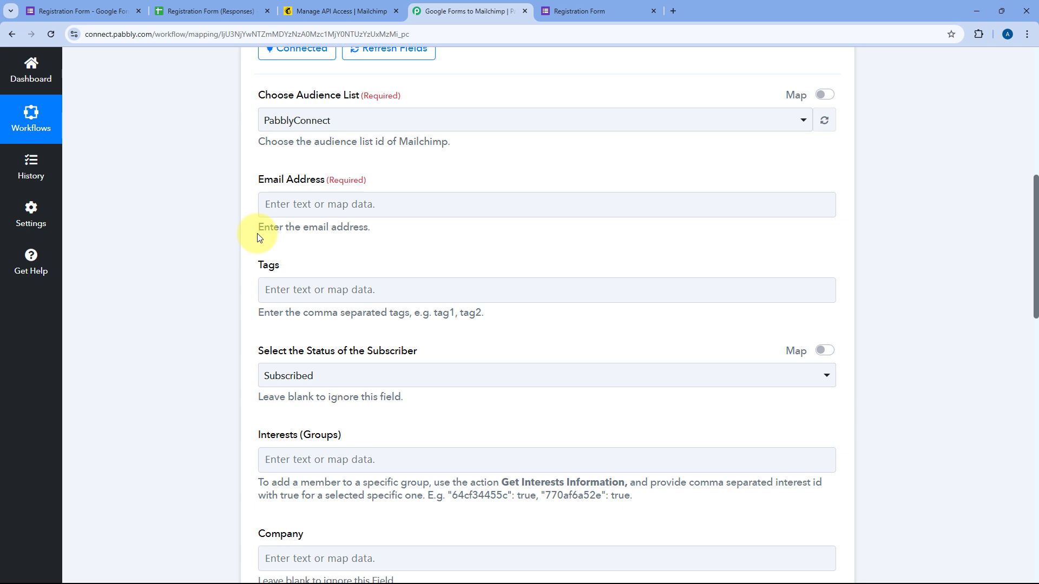
Map the Google Forms Email answer into Mailchimp's Email Address field
{"action": "left_click", "coordinate": [268, 204]}
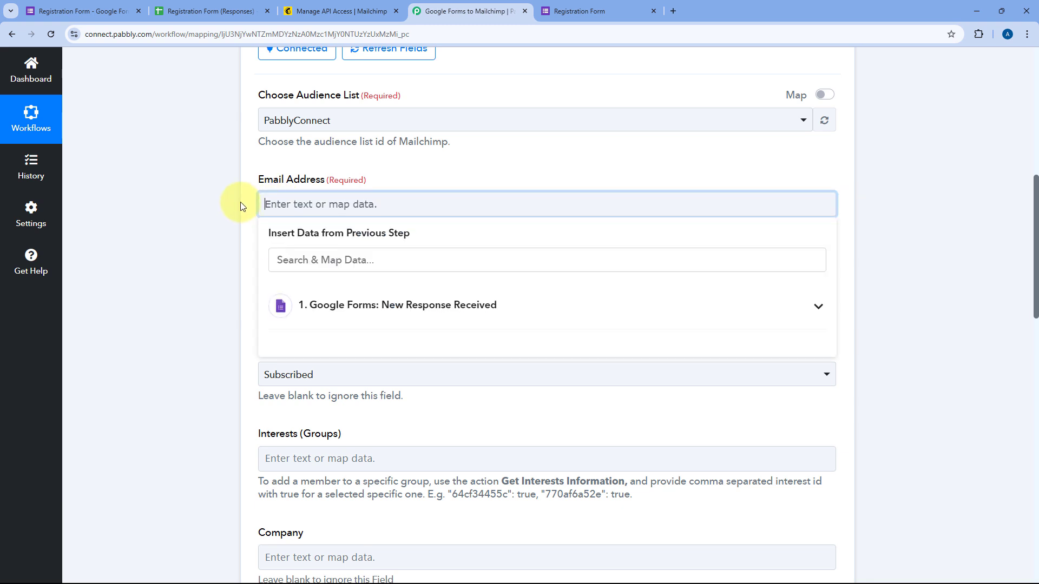
{"action": "scroll", "coordinate": [242, 204], "scroll_direction": "down", "scroll_amount": 1}
{"action": "left_click", "coordinate": [346, 251]}
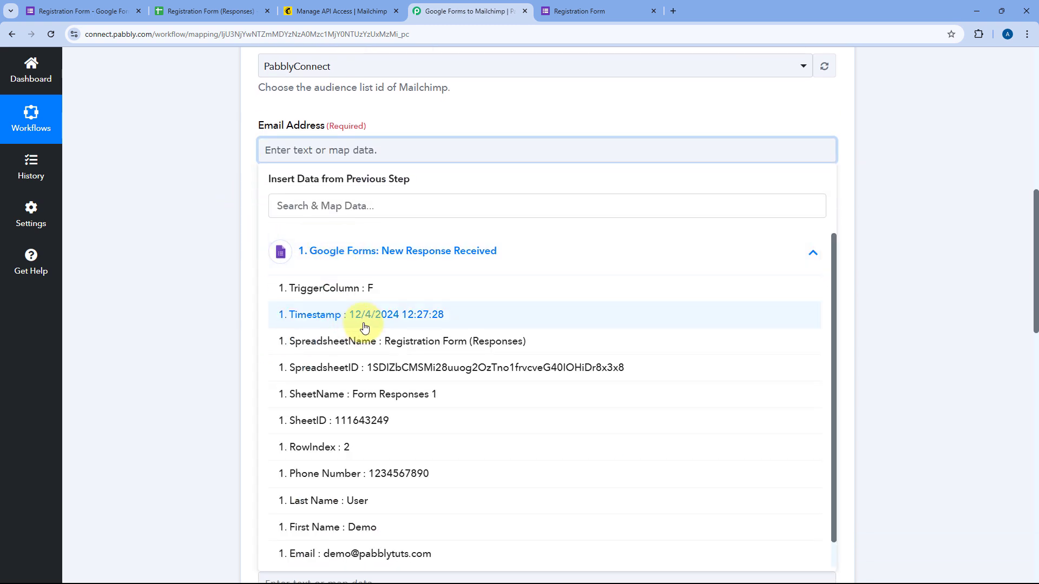
{"action": "scroll", "coordinate": [364, 327], "scroll_direction": "down", "scroll_amount": 1}
{"action": "left_click", "coordinate": [394, 525]}
{"action": "left_click", "coordinate": [247, 226]}
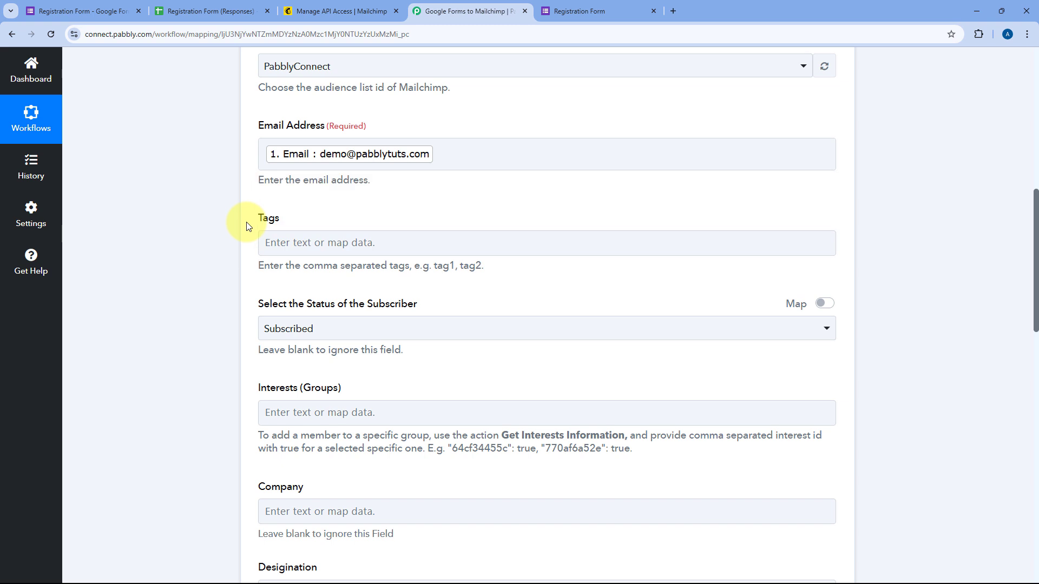
{"action": "scroll", "coordinate": [245, 228], "scroll_direction": "down", "scroll_amount": 1}
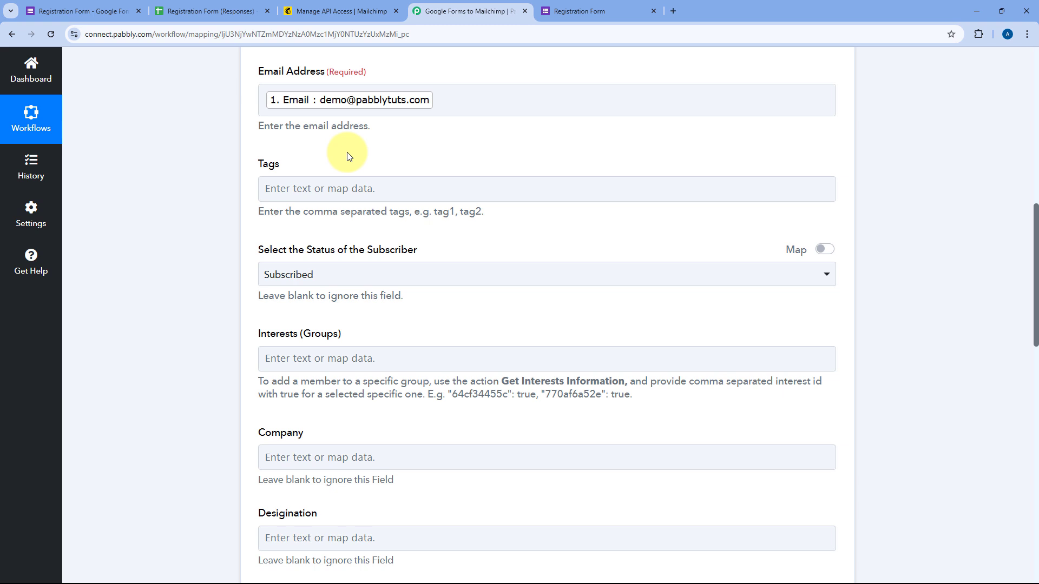
{"action": "left_click", "coordinate": [341, 183]}
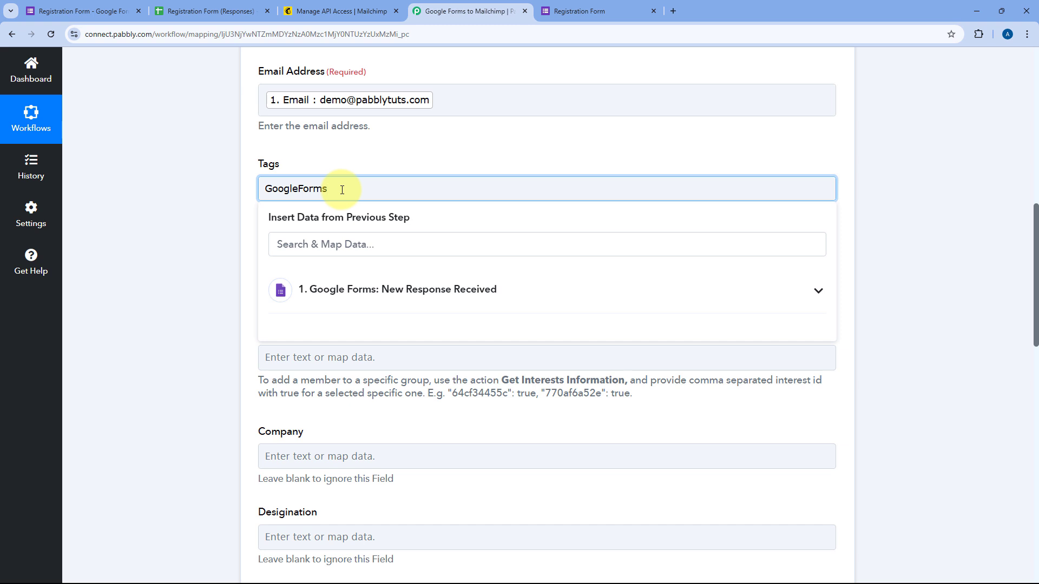
Keep the 'Google Forms' tag and set the subscriber status to Subscribed
{"action": "left_click", "coordinate": [341, 158]}
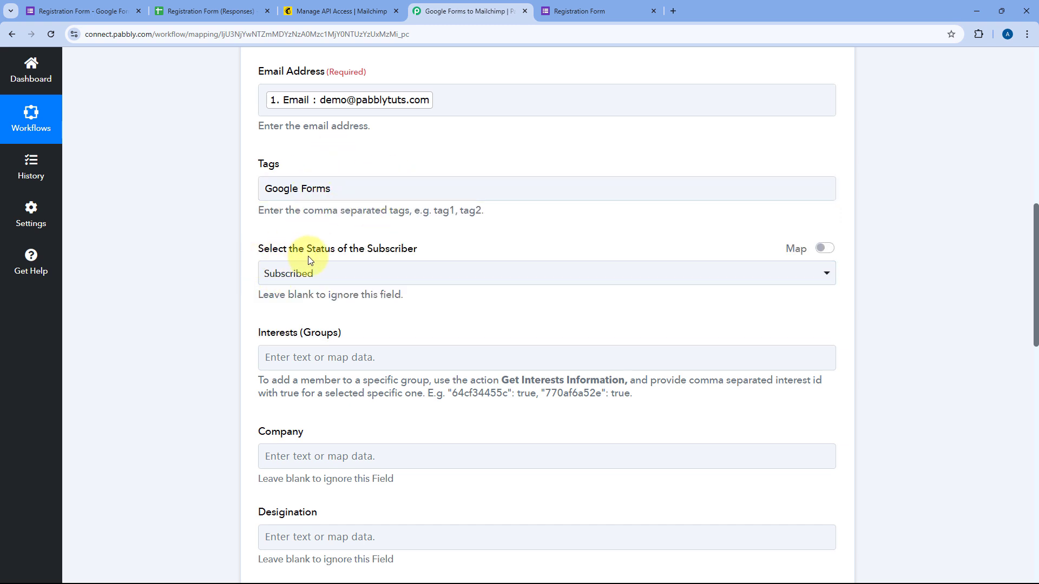
{"action": "left_click", "coordinate": [363, 273]}
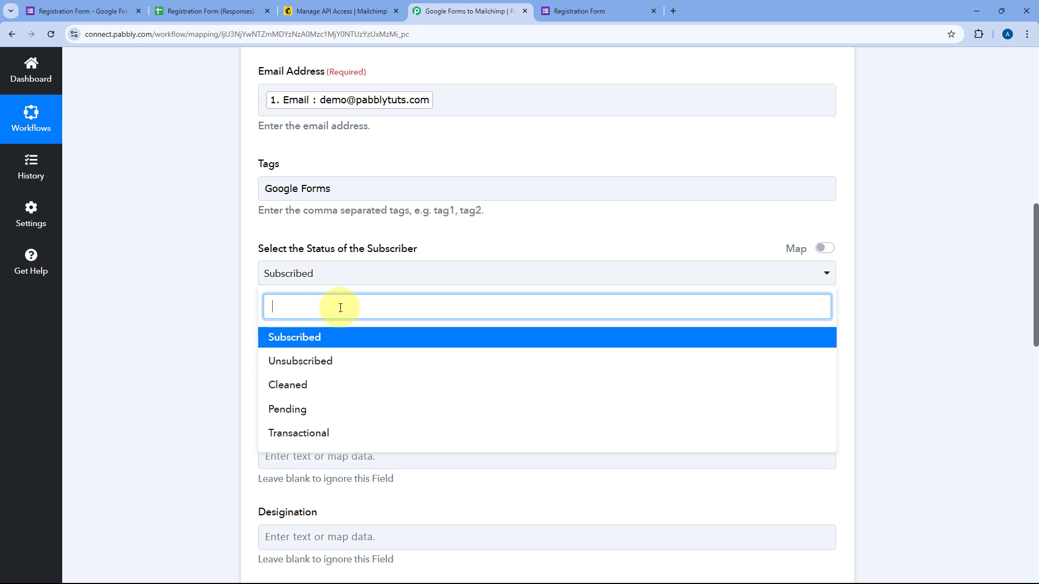
{"action": "left_click", "coordinate": [301, 339]}
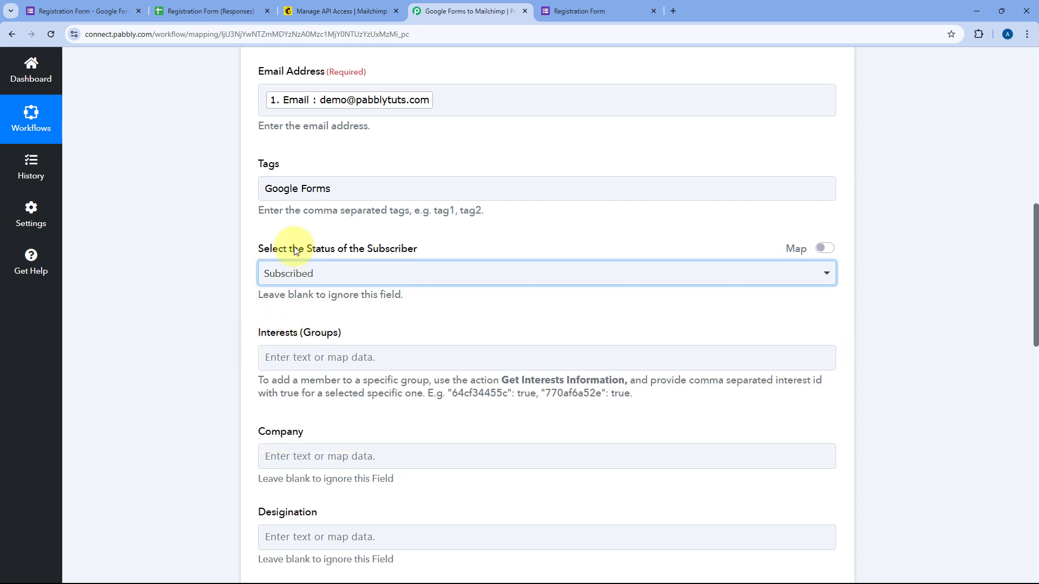
{"action": "scroll", "coordinate": [326, 257], "scroll_direction": "down", "scroll_amount": 2}
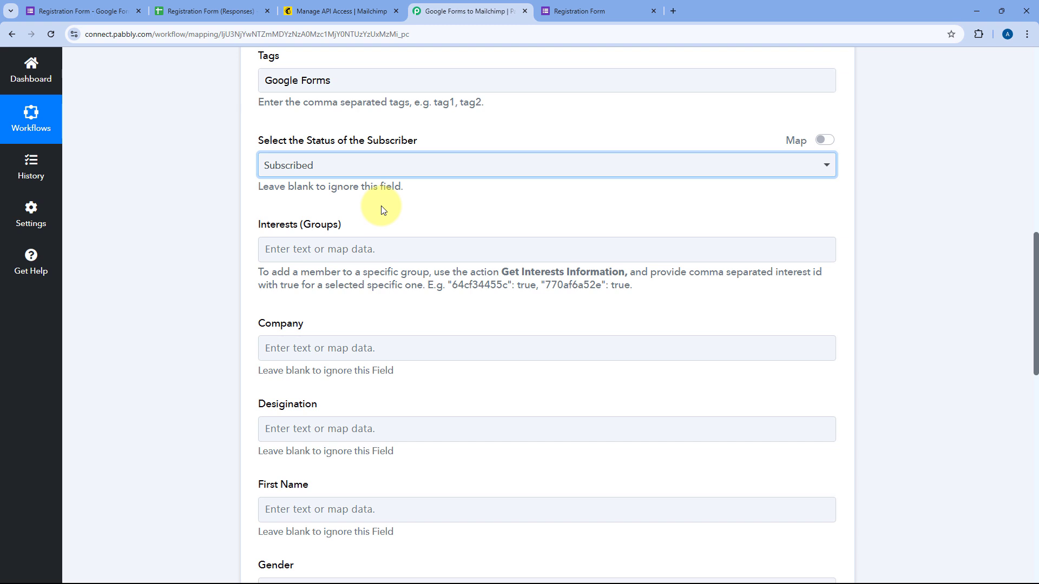
{"action": "scroll", "coordinate": [381, 208], "scroll_direction": "down", "scroll_amount": 3}
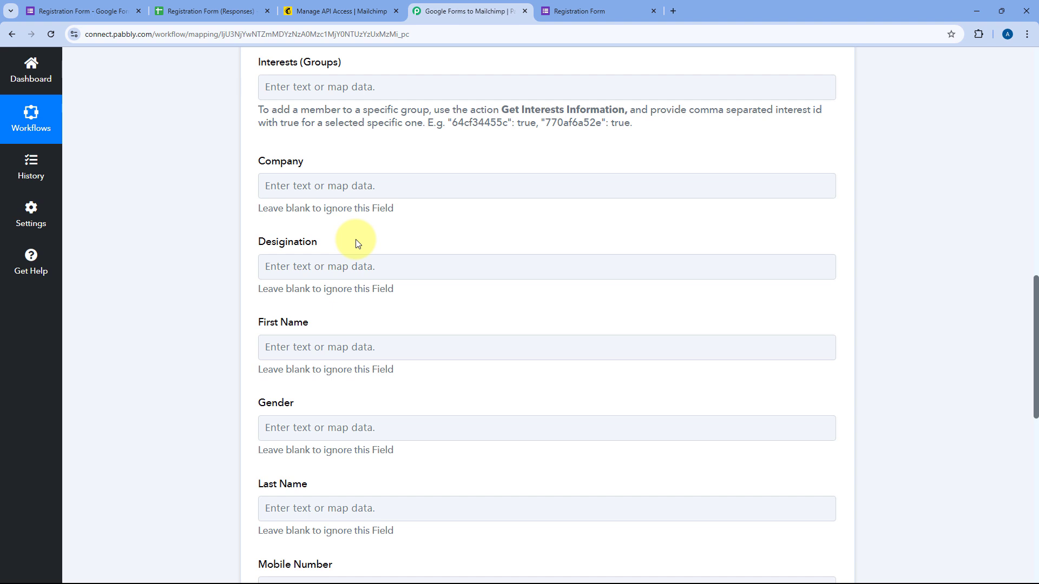
Map the form's First Name answer into Mailchimp's First Name field
{"action": "scroll", "coordinate": [300, 306], "scroll_direction": "down", "scroll_amount": 2}
{"action": "left_click", "coordinate": [303, 242]}
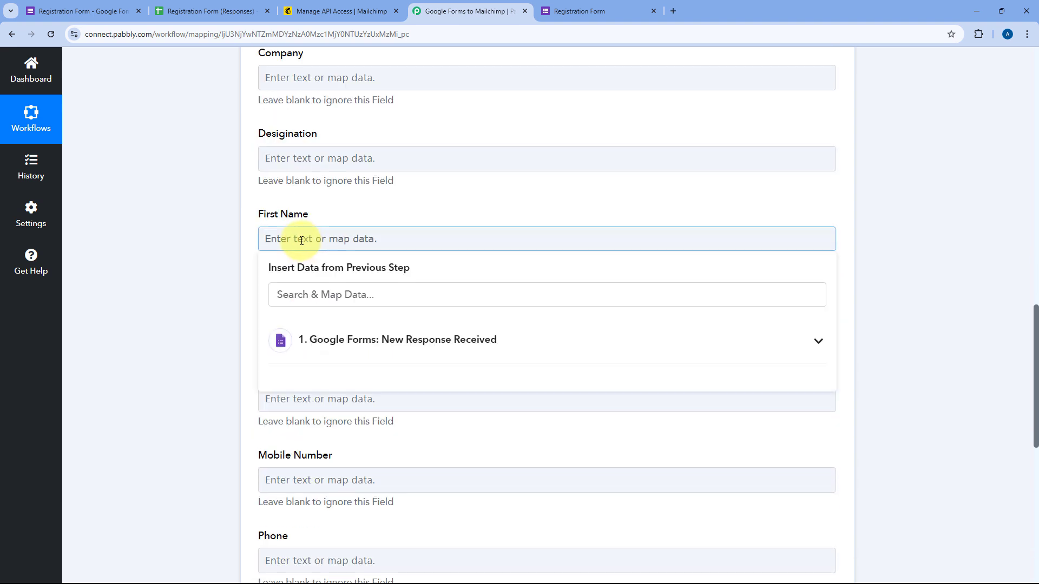
{"action": "left_click", "coordinate": [334, 347]}
{"action": "scroll", "coordinate": [363, 398], "scroll_direction": "down", "scroll_amount": 1}
{"action": "scroll", "coordinate": [363, 398], "scroll_direction": "down", "scroll_amount": 2}
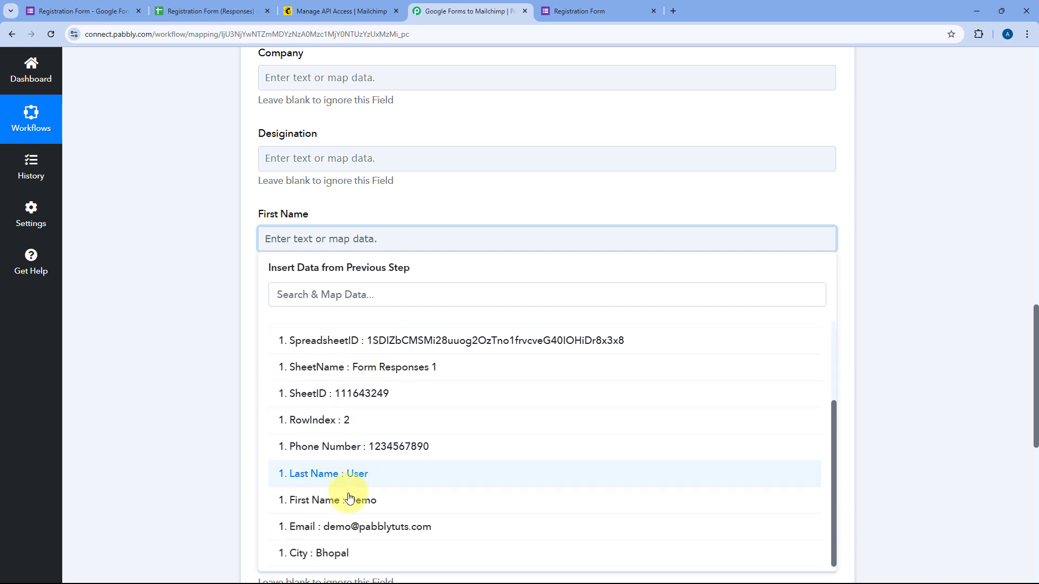
{"action": "left_click", "coordinate": [343, 499]}
{"action": "left_click", "coordinate": [391, 215]}
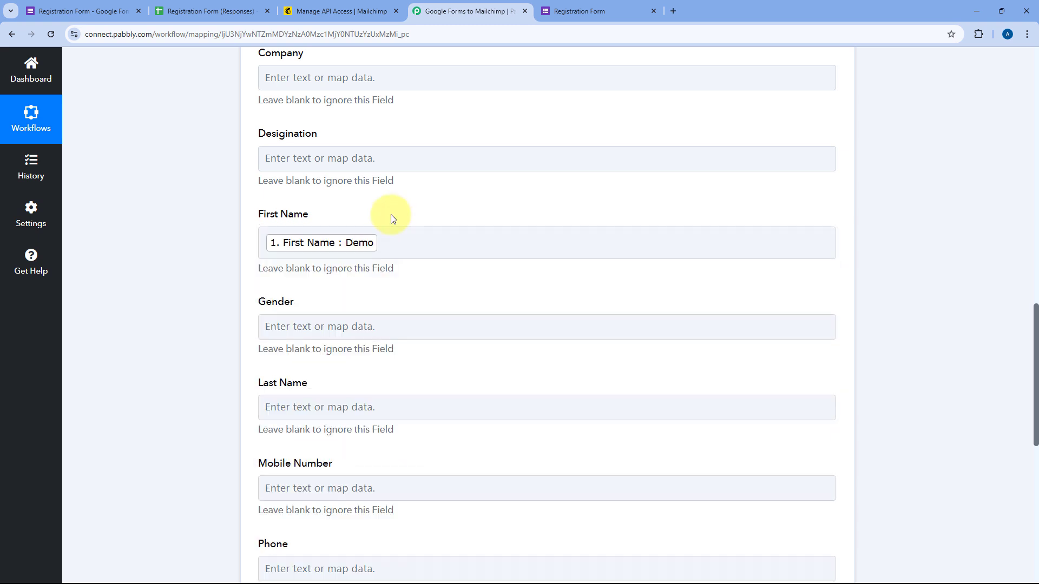
Map the form's Last Name answer into Mailchimp's Last Name field
{"action": "scroll", "coordinate": [391, 216], "scroll_direction": "down", "scroll_amount": 2}
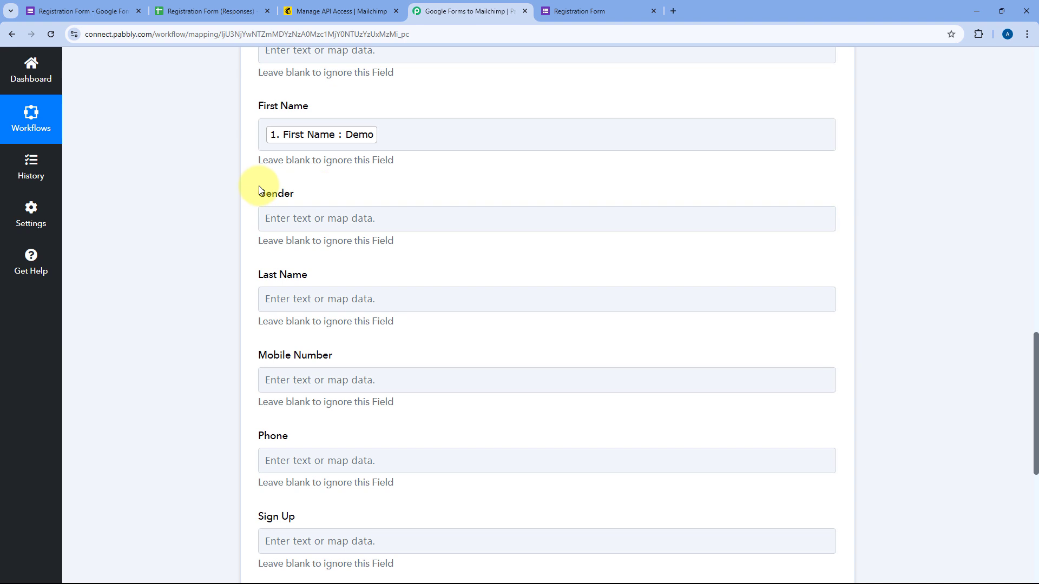
{"action": "left_click", "coordinate": [302, 300]}
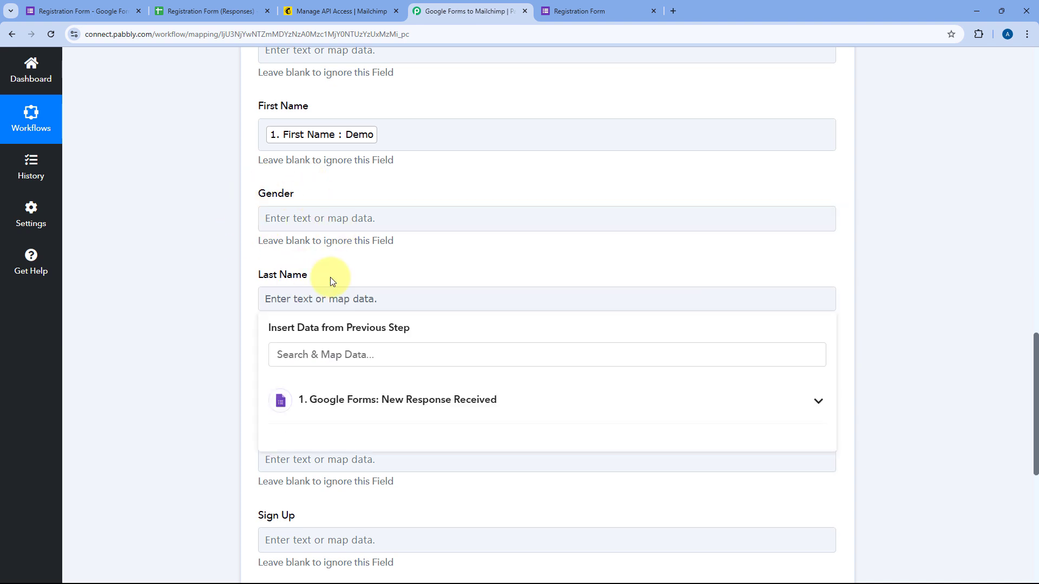
{"action": "scroll", "coordinate": [336, 292], "scroll_direction": "down", "scroll_amount": 2}
{"action": "left_click", "coordinate": [336, 297]}
{"action": "scroll", "coordinate": [327, 502], "scroll_direction": "down", "scroll_amount": 1}
{"action": "scroll", "coordinate": [326, 503], "scroll_direction": "down", "scroll_amount": 1}
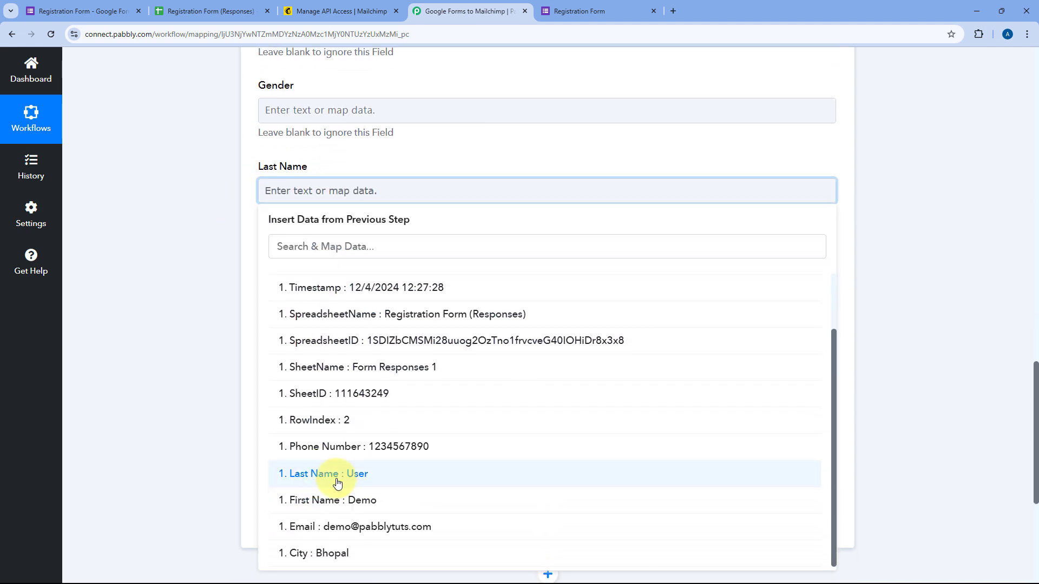
{"action": "left_click", "coordinate": [333, 475]}
{"action": "left_click", "coordinate": [236, 232]}
Map the form's Phone Number answer into Mailchimp's Mobile Number field
{"action": "scroll", "coordinate": [236, 220], "scroll_direction": "down", "scroll_amount": 1}
{"action": "left_click", "coordinate": [294, 227]}
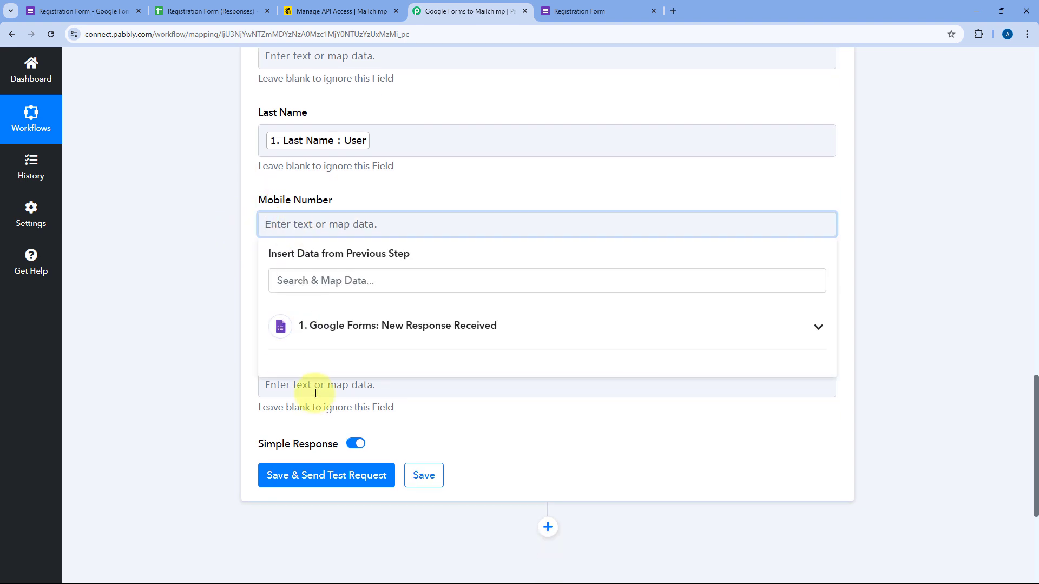
{"action": "left_click", "coordinate": [332, 340]}
{"action": "scroll", "coordinate": [343, 424], "scroll_direction": "down", "scroll_amount": 2}
{"action": "left_click", "coordinate": [374, 448]}
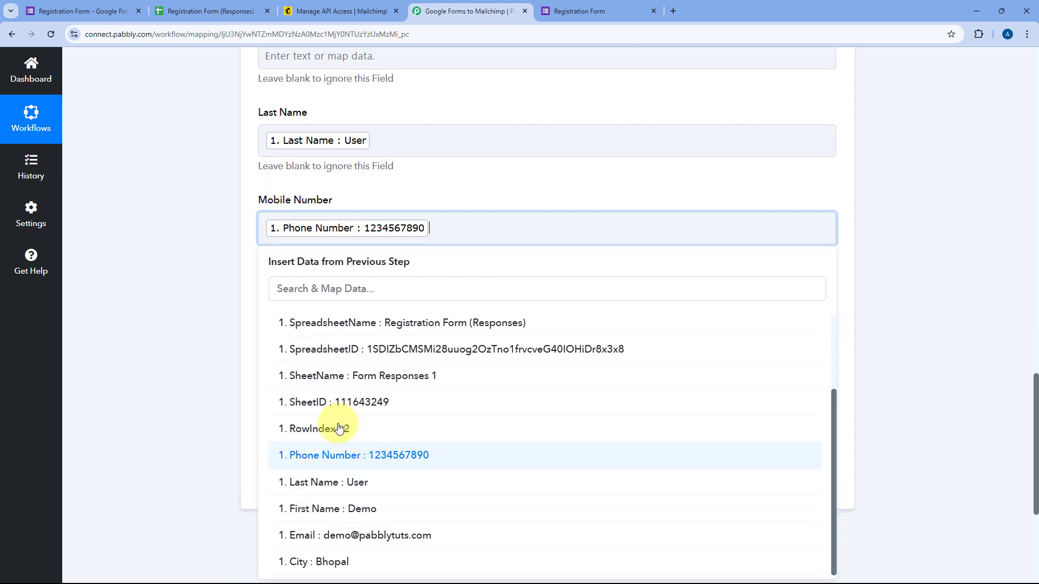
{"action": "left_click", "coordinate": [233, 250]}
{"action": "scroll", "coordinate": [339, 183], "scroll_direction": "up", "scroll_amount": 4}
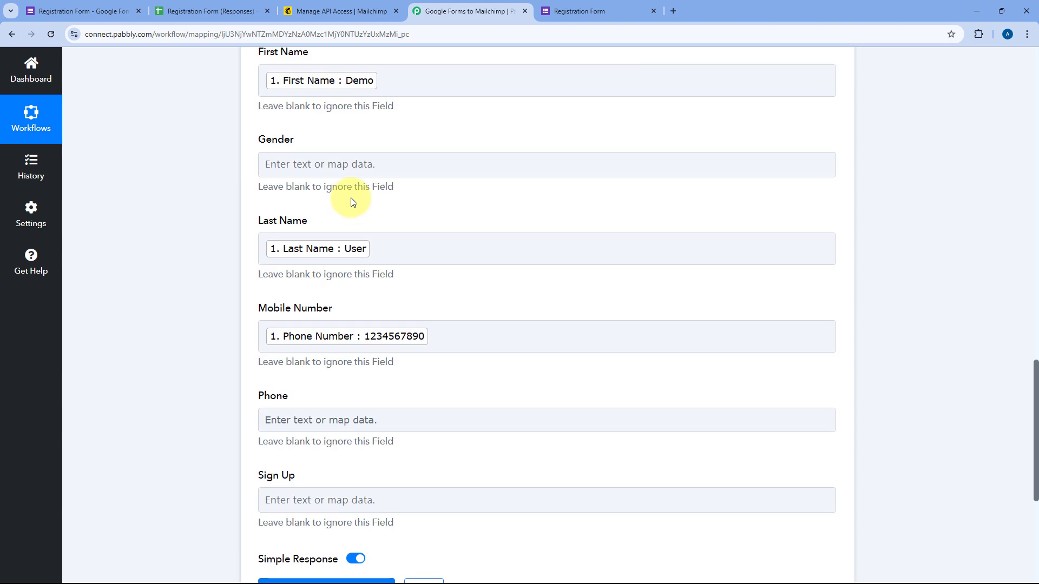
{"action": "scroll", "coordinate": [364, 219], "scroll_direction": "up", "scroll_amount": 10}
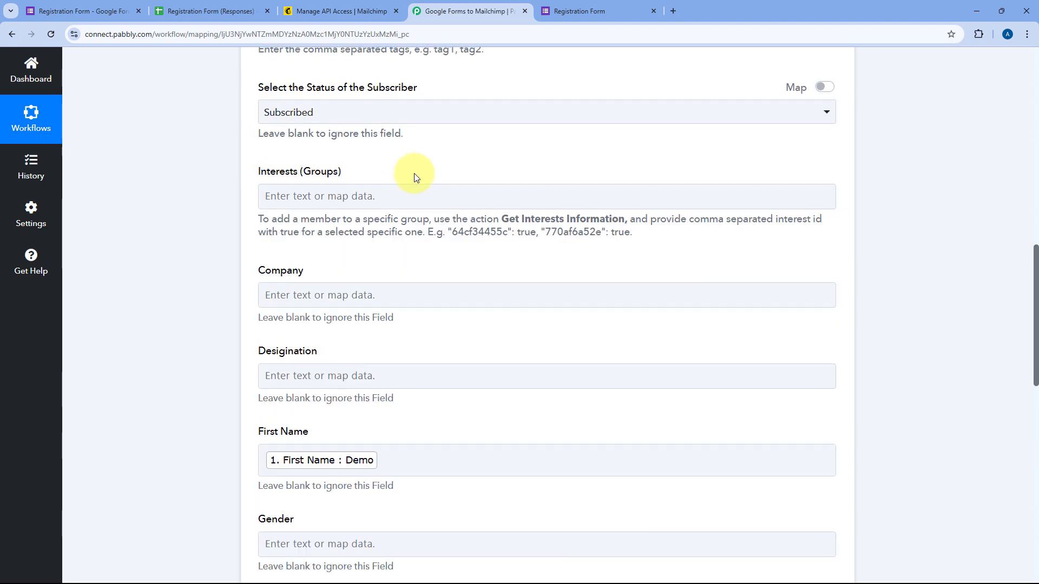
{"action": "scroll", "coordinate": [457, 171], "scroll_direction": "down", "scroll_amount": 10}
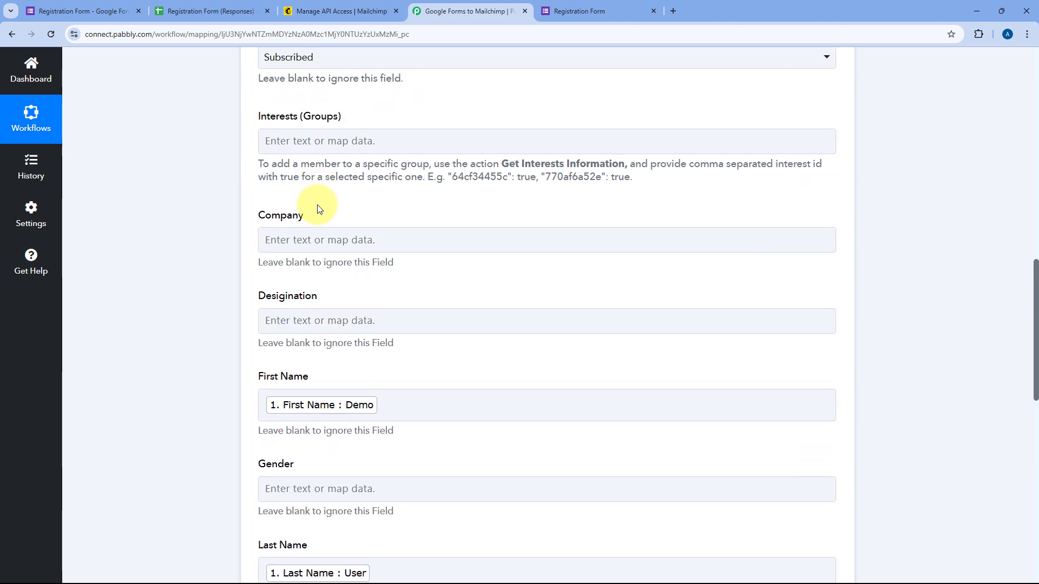
{"action": "scroll", "coordinate": [306, 247], "scroll_direction": "down", "scroll_amount": 2}
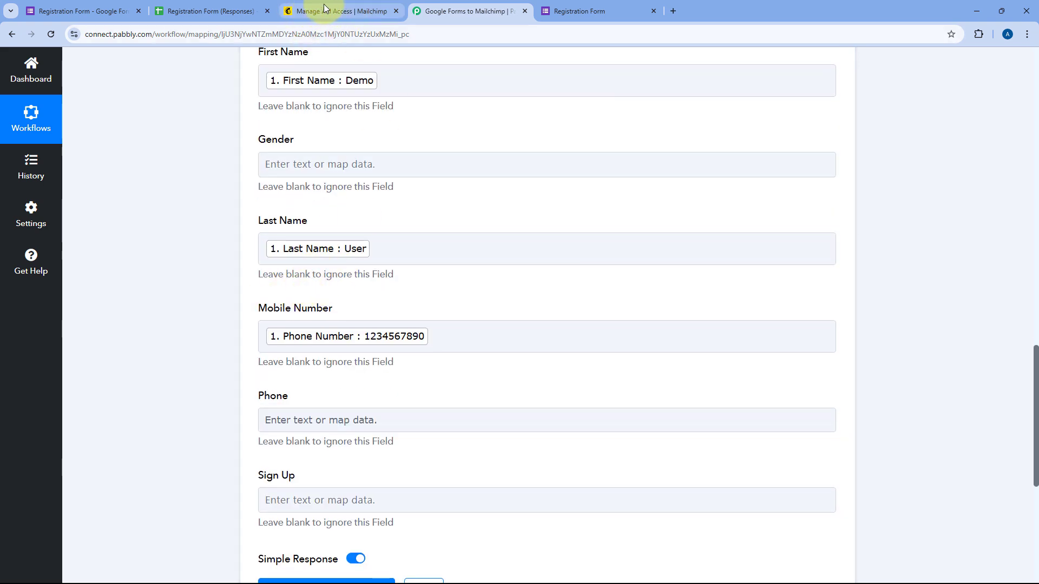
{"action": "left_click", "coordinate": [304, 16]}
{"action": "left_click", "coordinate": [455, 12]}
{"action": "scroll", "coordinate": [302, 206], "scroll_direction": "down", "scroll_amount": 3}
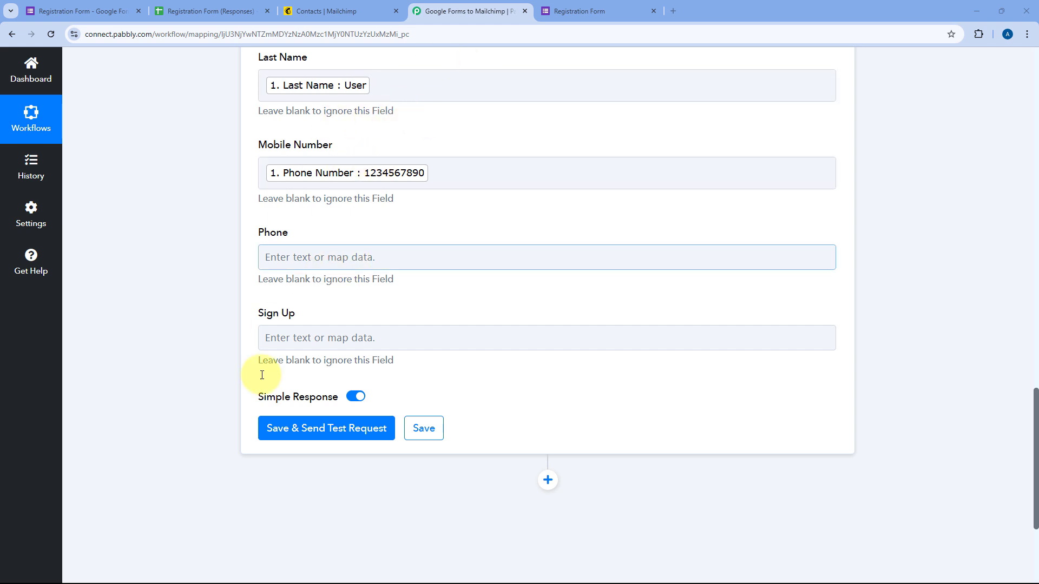
Save the Mailchimp step and send a test request, reviewing the returned contact details
{"action": "left_click", "coordinate": [325, 430]}
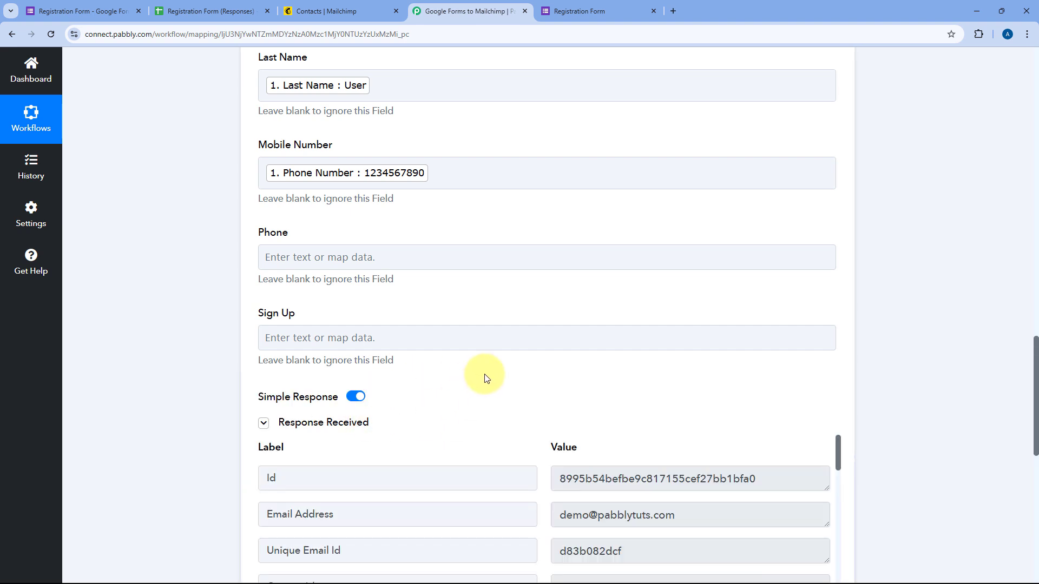
{"action": "scroll", "coordinate": [495, 360], "scroll_direction": "down", "scroll_amount": 2}
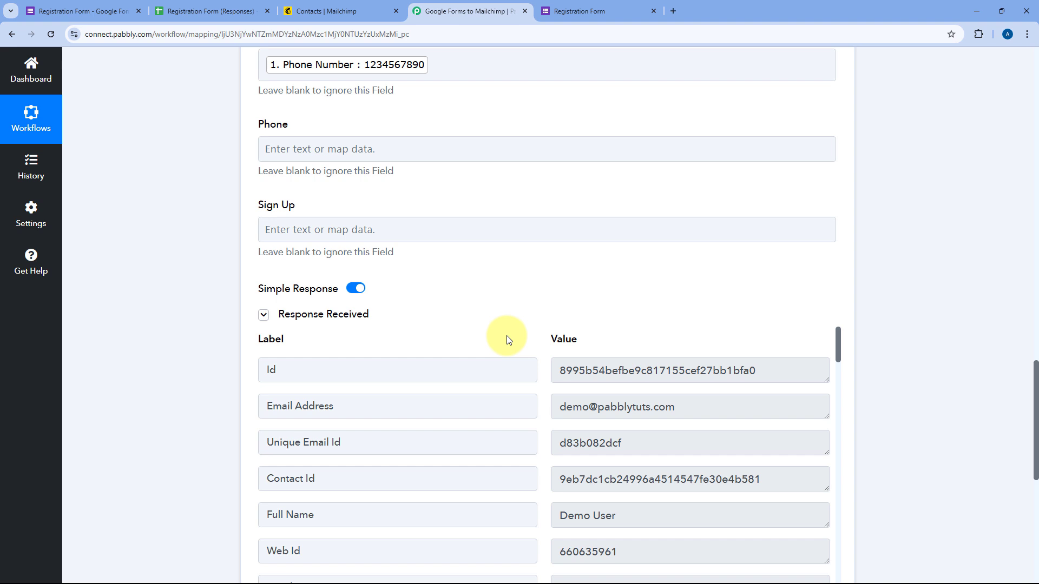
{"action": "scroll", "coordinate": [501, 339], "scroll_direction": "up", "scroll_amount": 5}
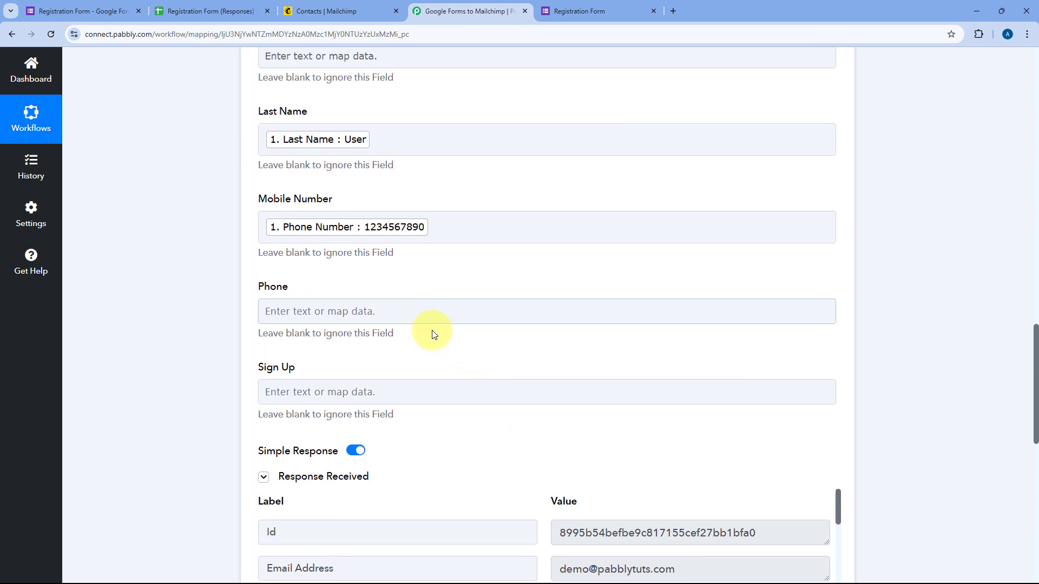
{"action": "scroll", "coordinate": [450, 180], "scroll_direction": "up", "scroll_amount": 2}
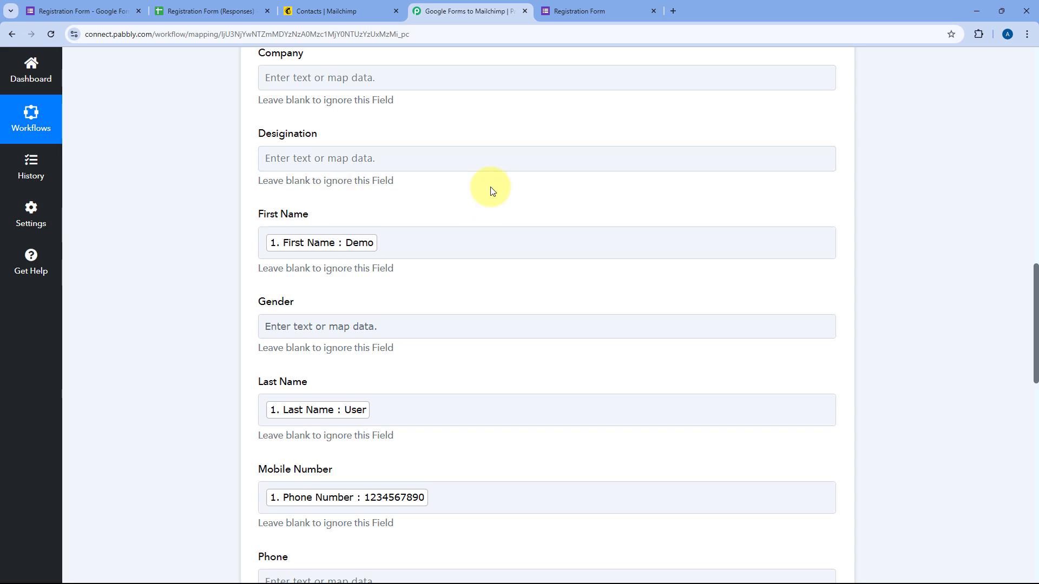
Collapse the Mailchimp action step and switch to the Mailchimp Contacts page
{"action": "left_click", "coordinate": [579, 11]}
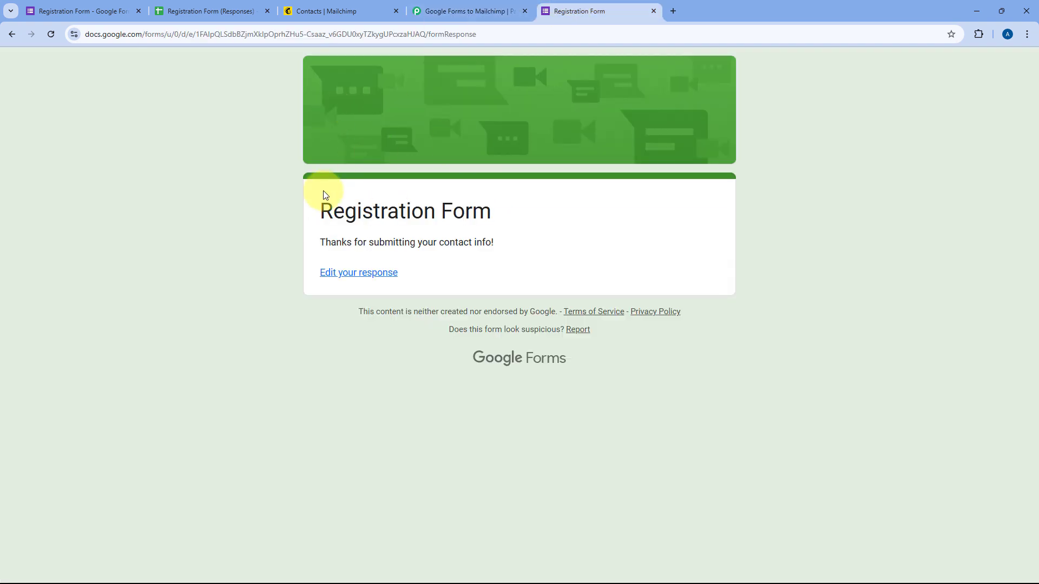
{"action": "left_click", "coordinate": [427, 10]}
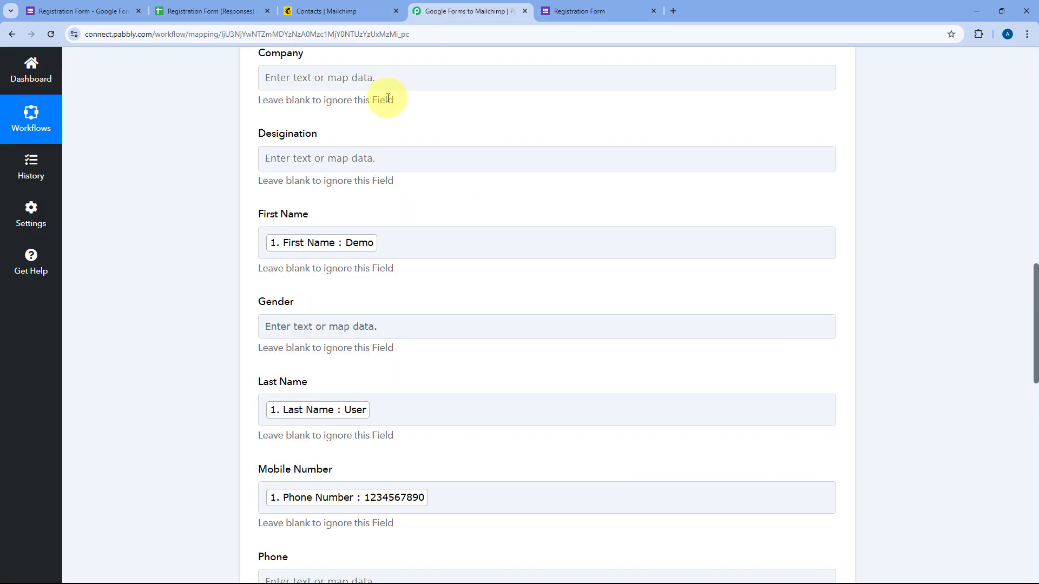
{"action": "scroll", "coordinate": [407, 226], "scroll_direction": "down", "scroll_amount": 4}
{"action": "scroll", "coordinate": [432, 239], "scroll_direction": "up", "scroll_amount": 12}
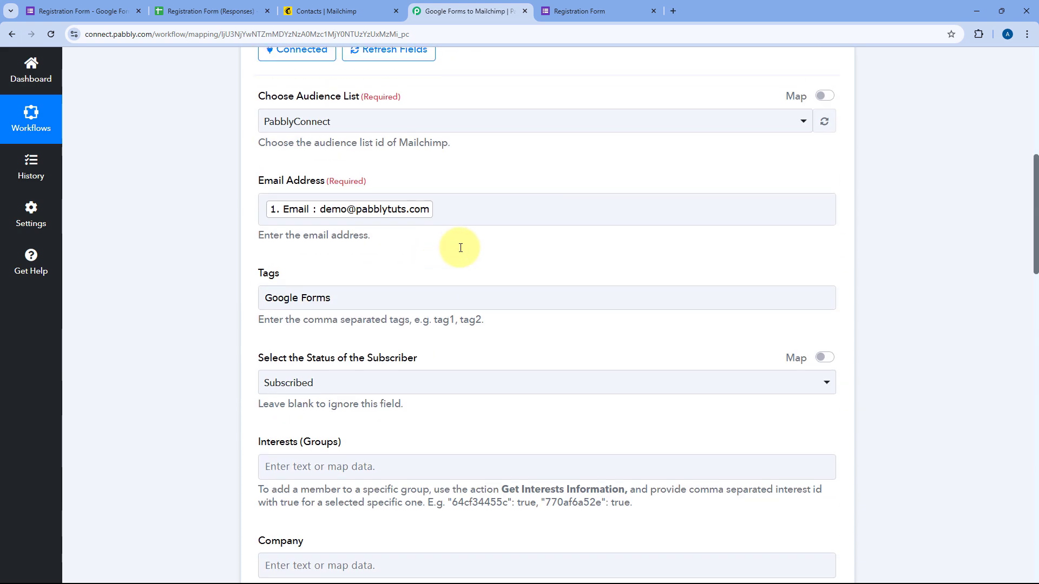
{"action": "scroll", "coordinate": [461, 244], "scroll_direction": "up", "scroll_amount": 6}
{"action": "left_click", "coordinate": [481, 203]}
{"action": "left_click", "coordinate": [363, 6]}
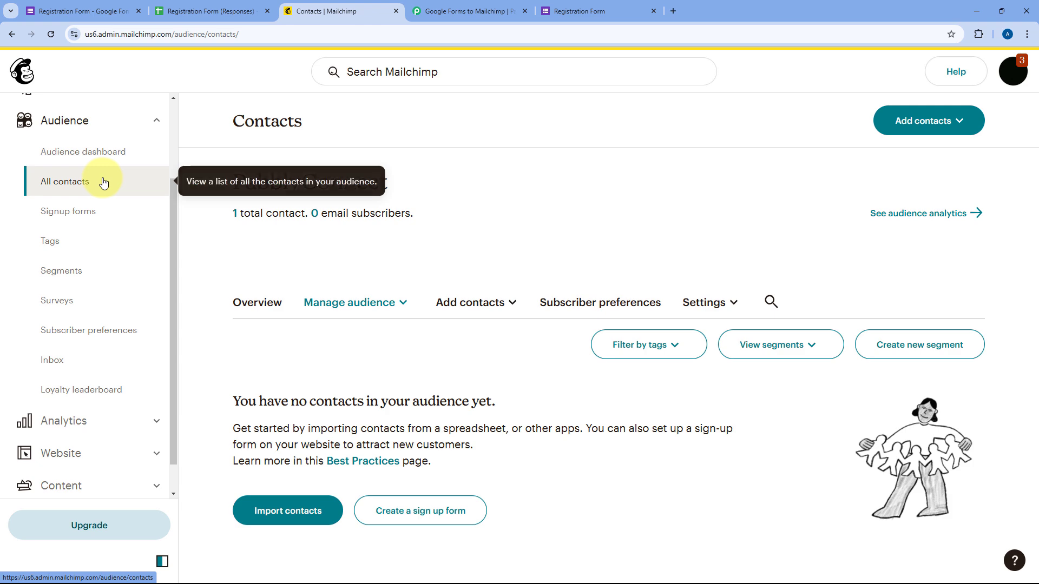
Reload Mailchimp contacts to confirm the Subscribed, Google Forms-tagged test contact, then return to the form
{"action": "left_click", "coordinate": [51, 34]}
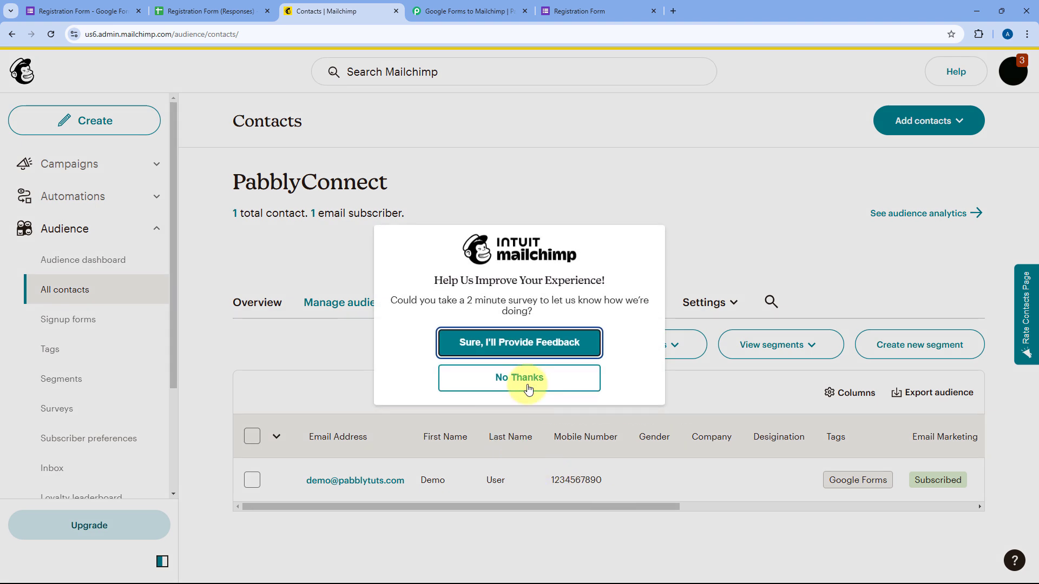
{"action": "left_click", "coordinate": [529, 390]}
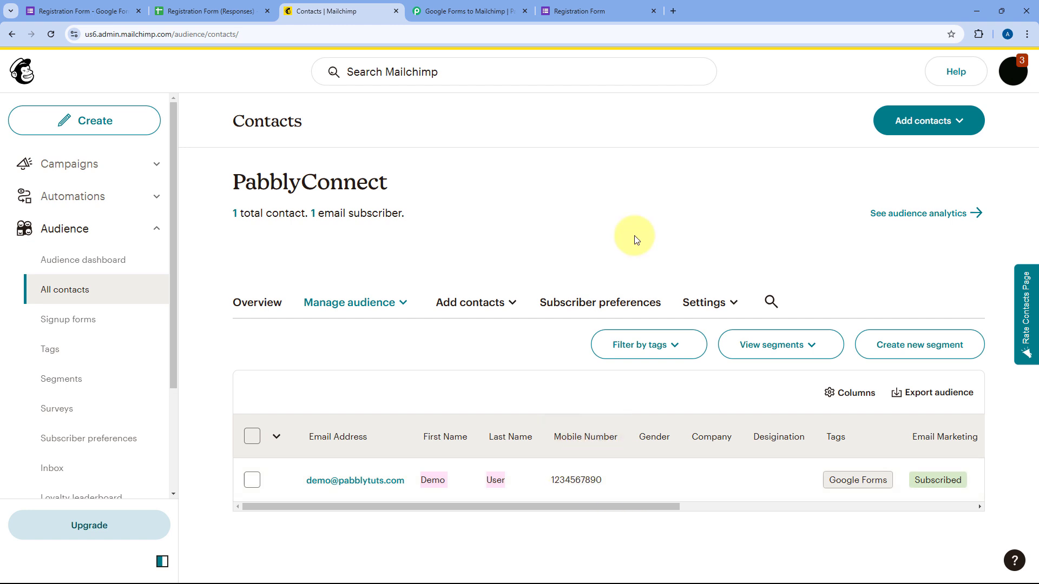
{"action": "left_click", "coordinate": [607, 10]}
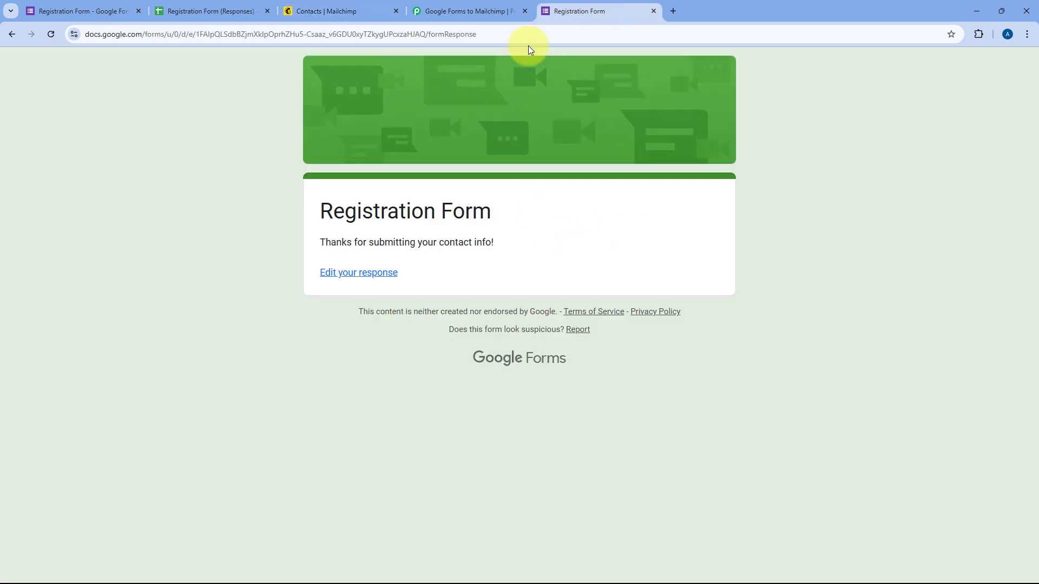
Check the ON Google Forms to Mailchimp workflow, then reopen a blank Registration Form
{"action": "left_click", "coordinate": [473, 11]}
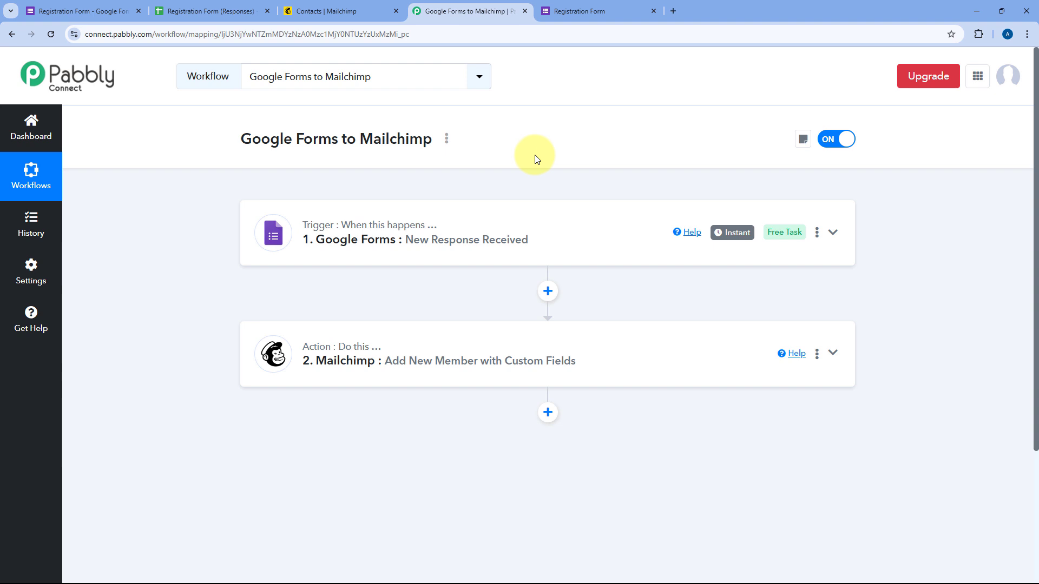
{"action": "left_click", "coordinate": [614, 9]}
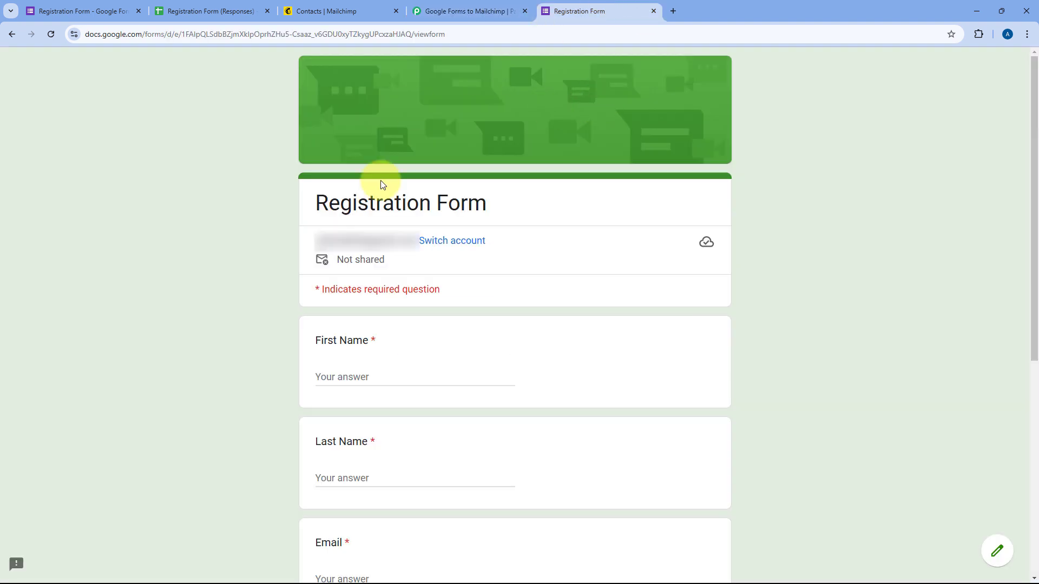
Enter the test contact's first name, last name, e-mail address and phone number
{"action": "scroll", "coordinate": [260, 179], "scroll_direction": "down", "scroll_amount": 4}
{"action": "left_click", "coordinate": [342, 161]}
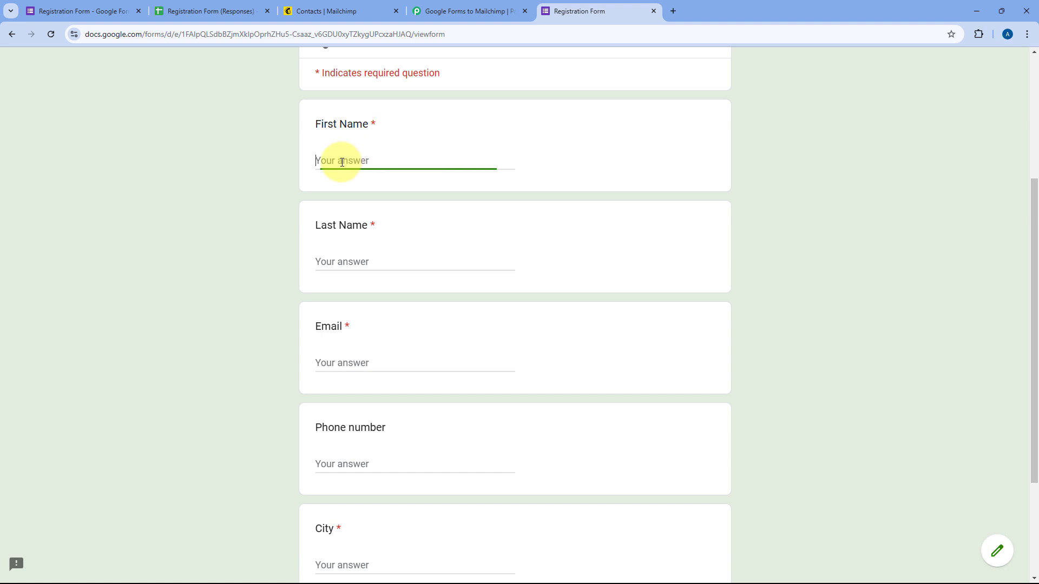
{"action": "type", "text": "Dummy"}
{"action": "key", "text": "Tab"}
{"action": "type", "text": "User"}
{"action": "key", "text": "Tab"}
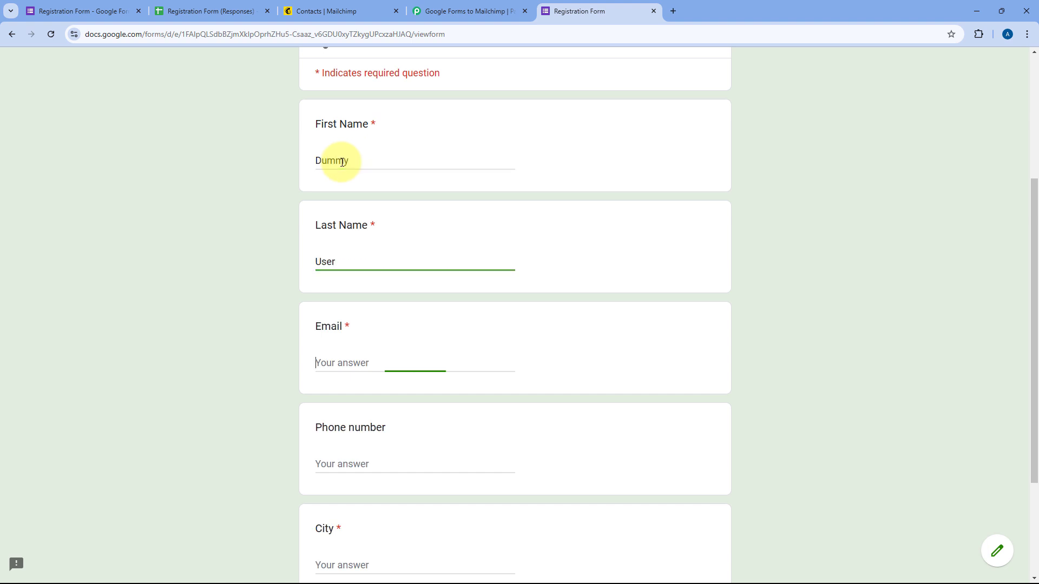
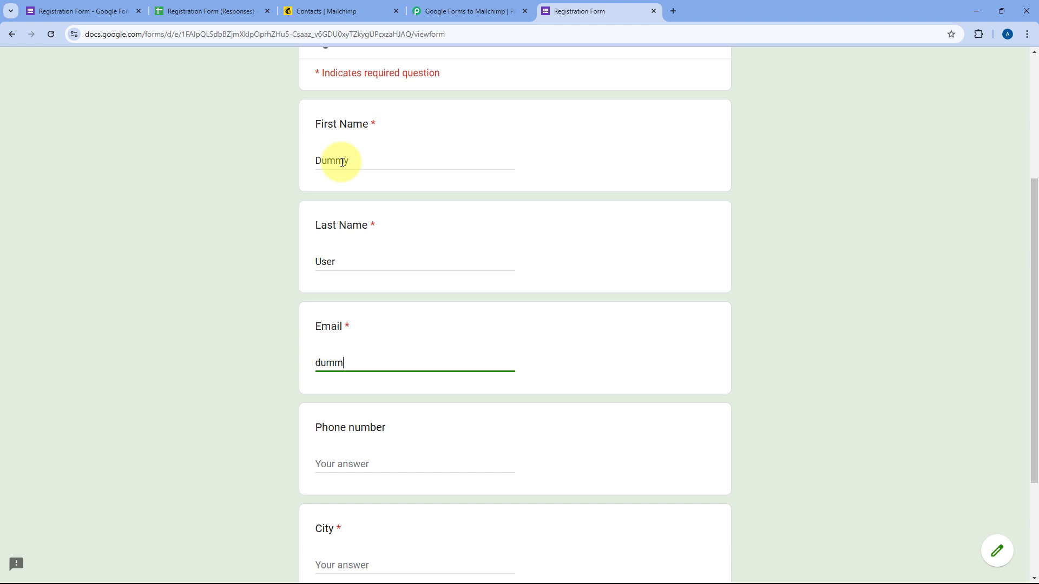
{"action": "key", "text": "Tab"}
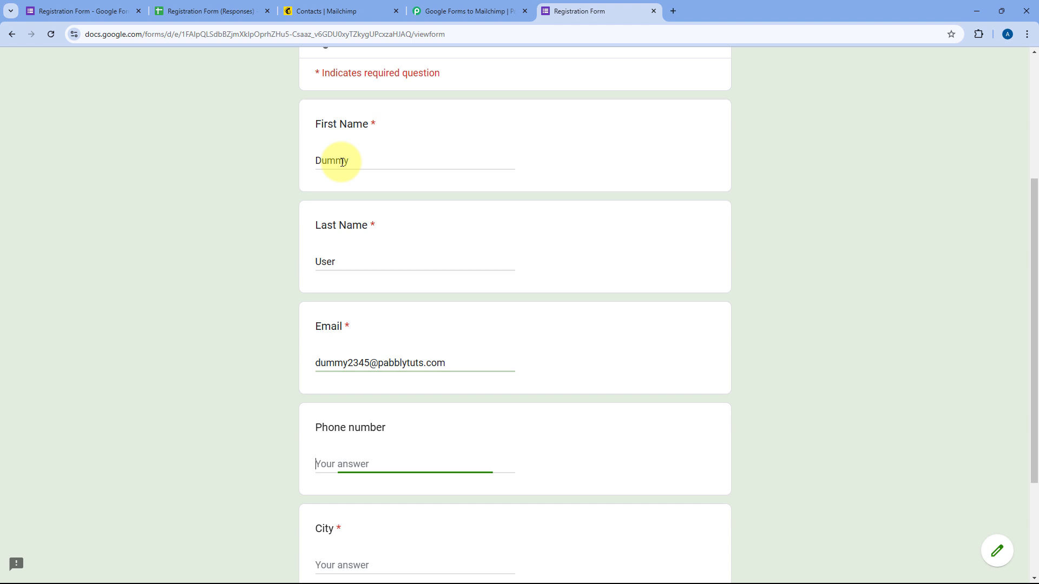
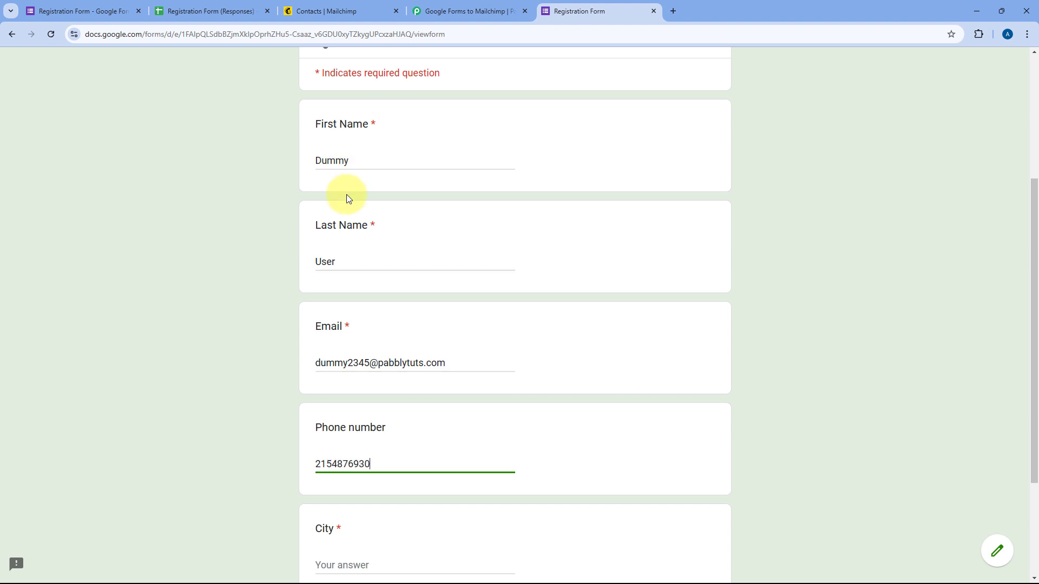
Set City to Delhi and submit the registration
{"action": "scroll", "coordinate": [340, 383], "scroll_direction": "down", "scroll_amount": 3}
{"action": "left_click", "coordinate": [341, 403]}
{"action": "type", "text": "D"}
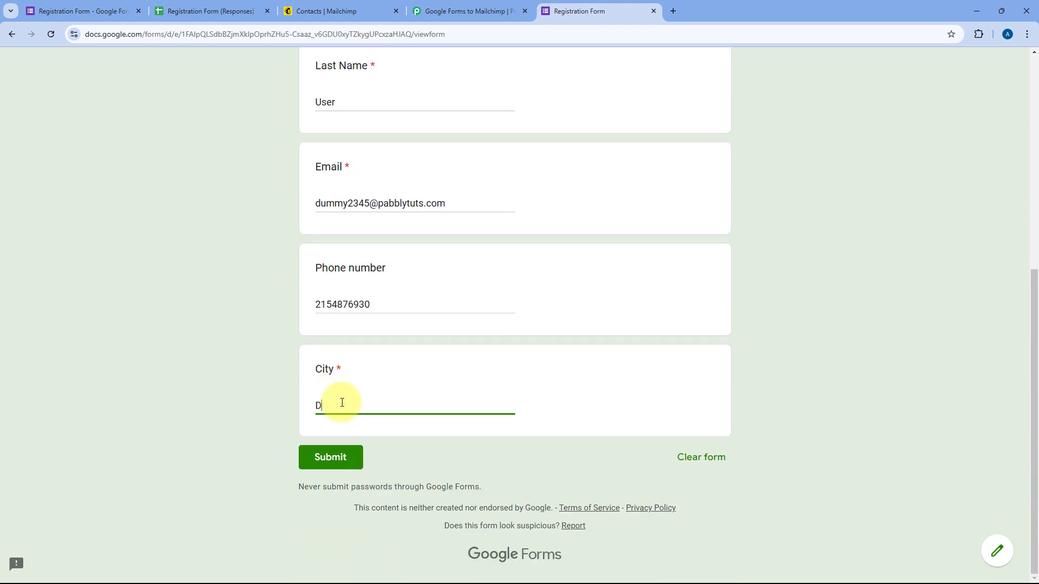
{"action": "type", "text": "elhi"}
{"action": "scroll", "coordinate": [194, 232], "scroll_direction": "up", "scroll_amount": 2}
{"action": "scroll", "coordinate": [216, 347], "scroll_direction": "down", "scroll_amount": 2}
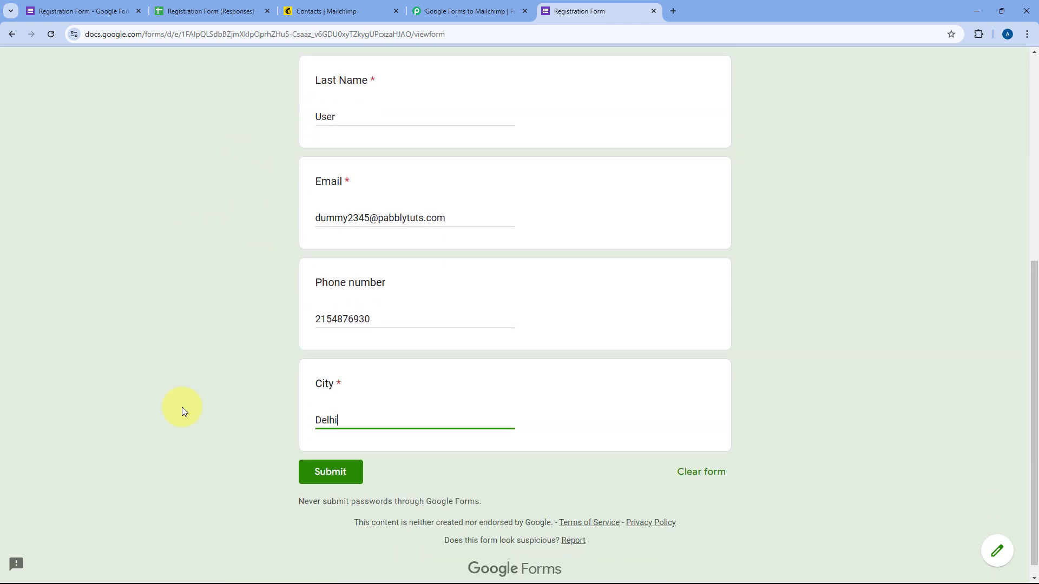
{"action": "left_click", "coordinate": [327, 457]}
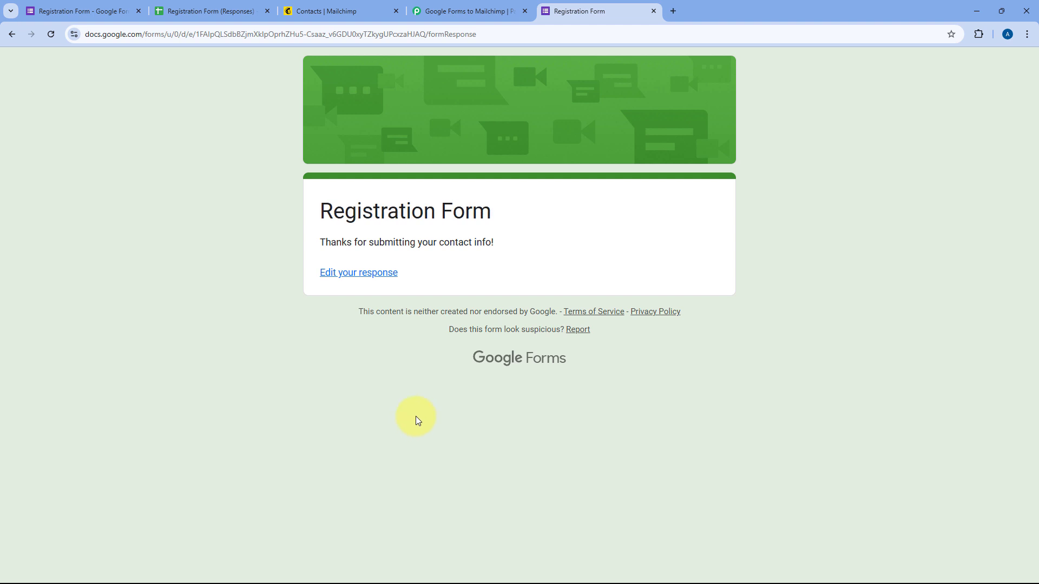
Reload Mailchimp contacts to confirm 2 subscribed contacts, then return to the Pabbly workflow
{"action": "left_click", "coordinate": [366, 11]}
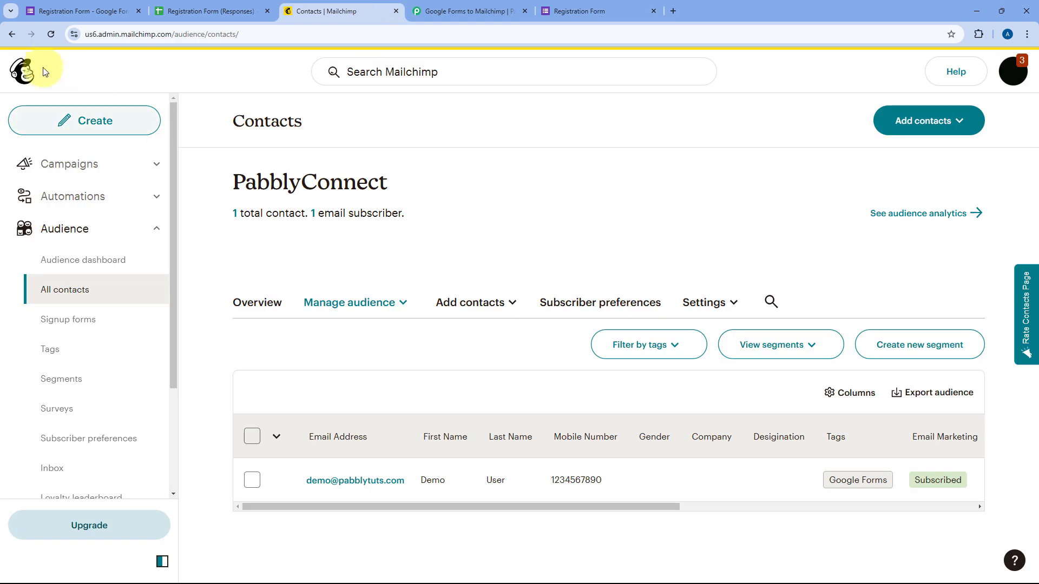
{"action": "left_click", "coordinate": [50, 35]}
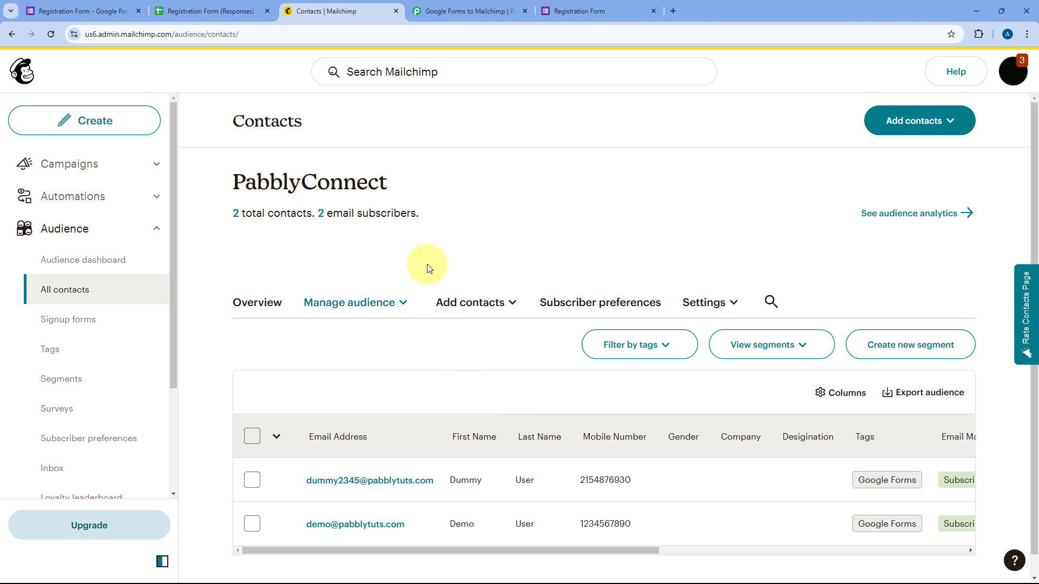
{"action": "left_click", "coordinate": [479, 9]}
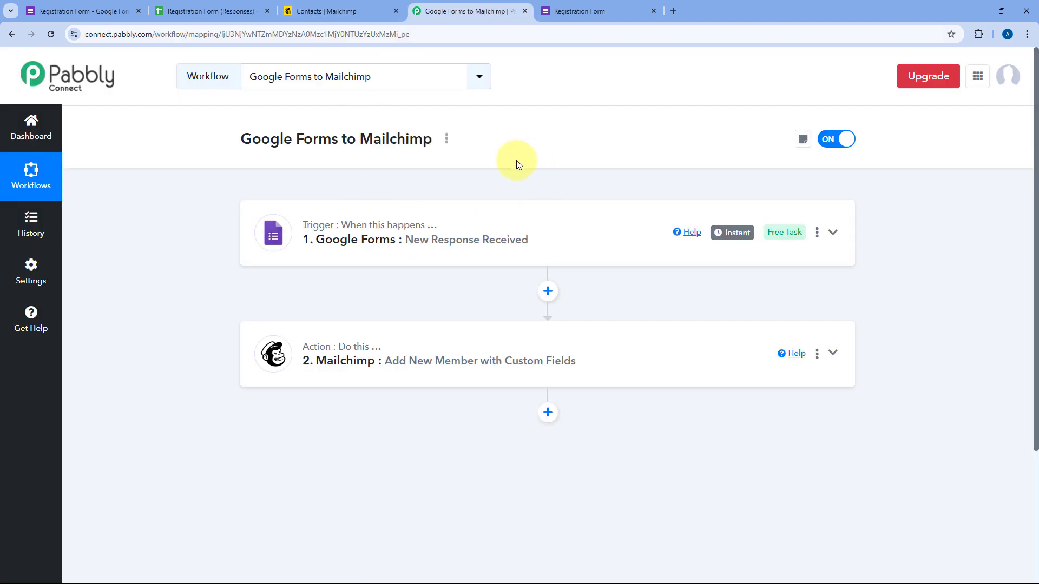